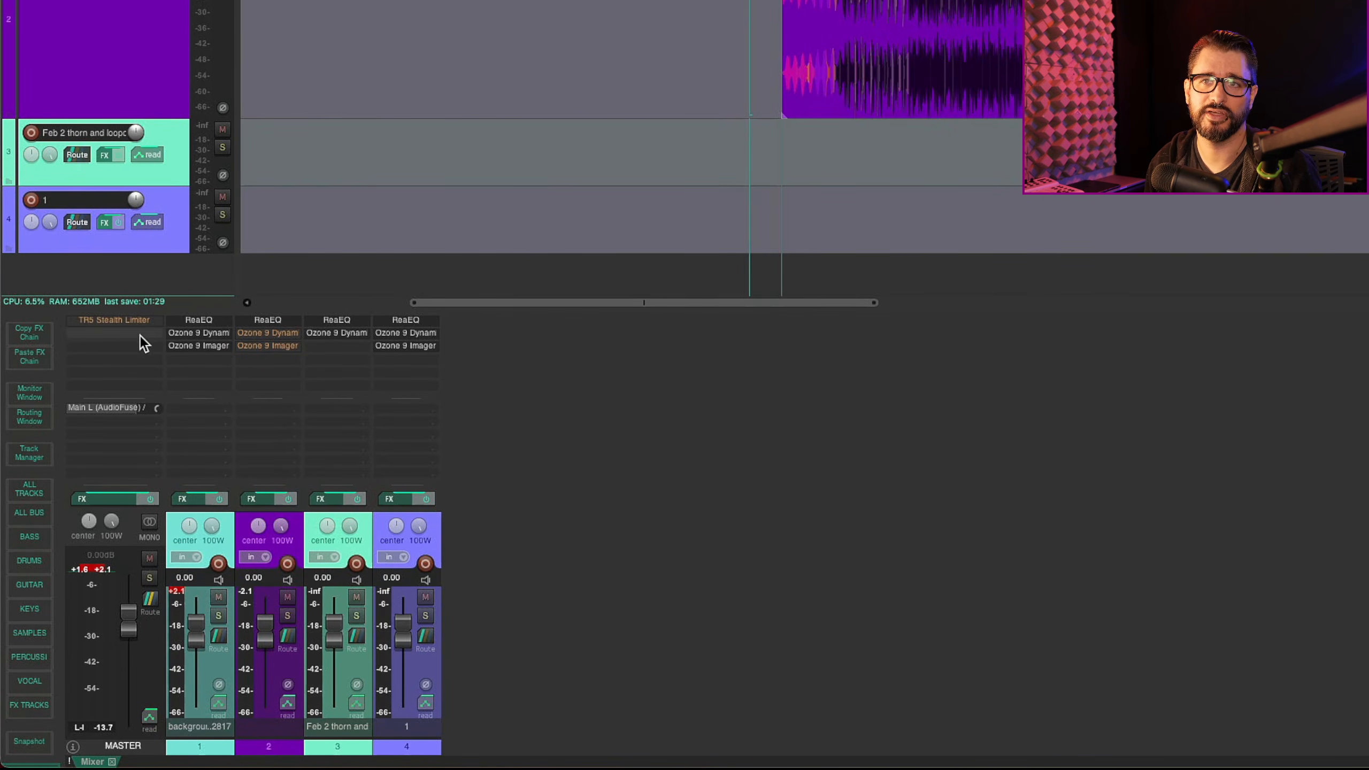
Replace the master track's TR5 Stealth Limiter with the JS: Loudness Meter Peak/RMS/LUFS plugin
left_click(130, 314, "alt")
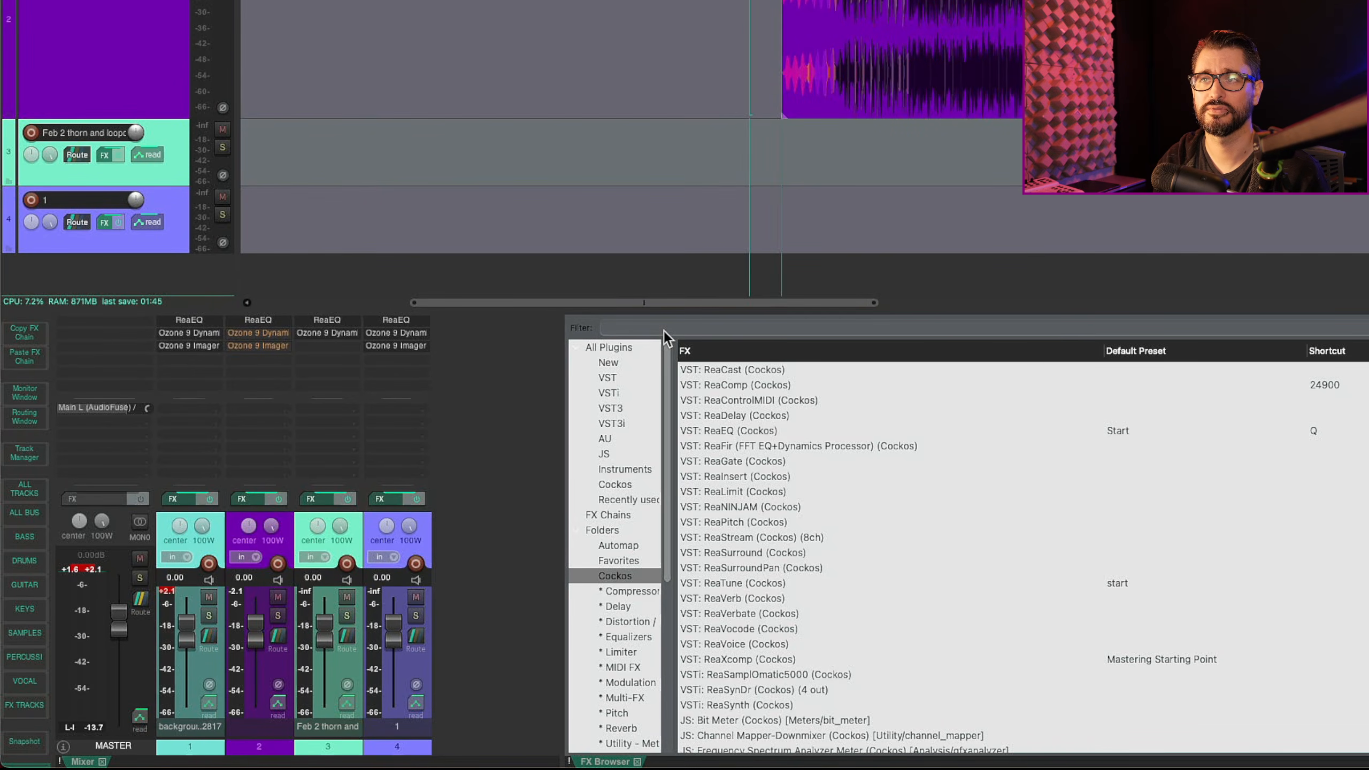
type("loudness")
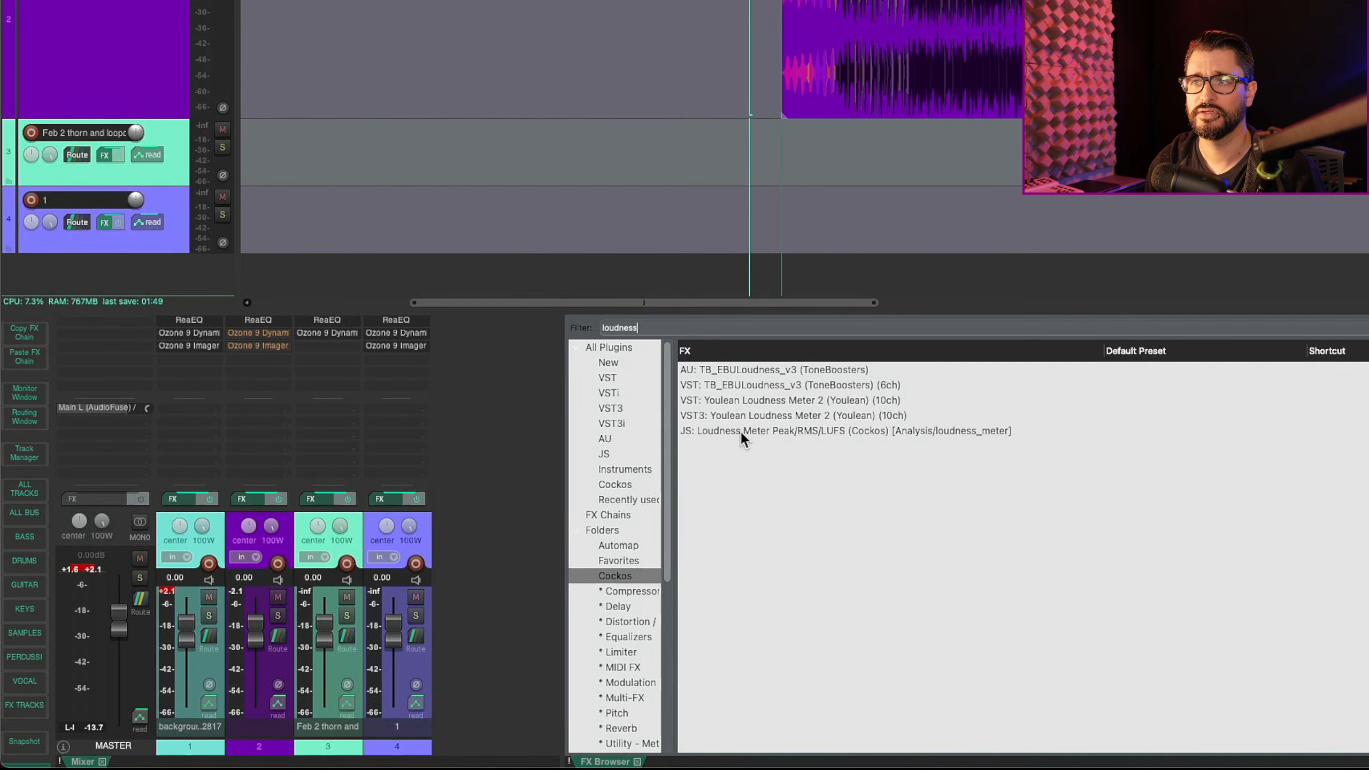
left_click(741, 433)
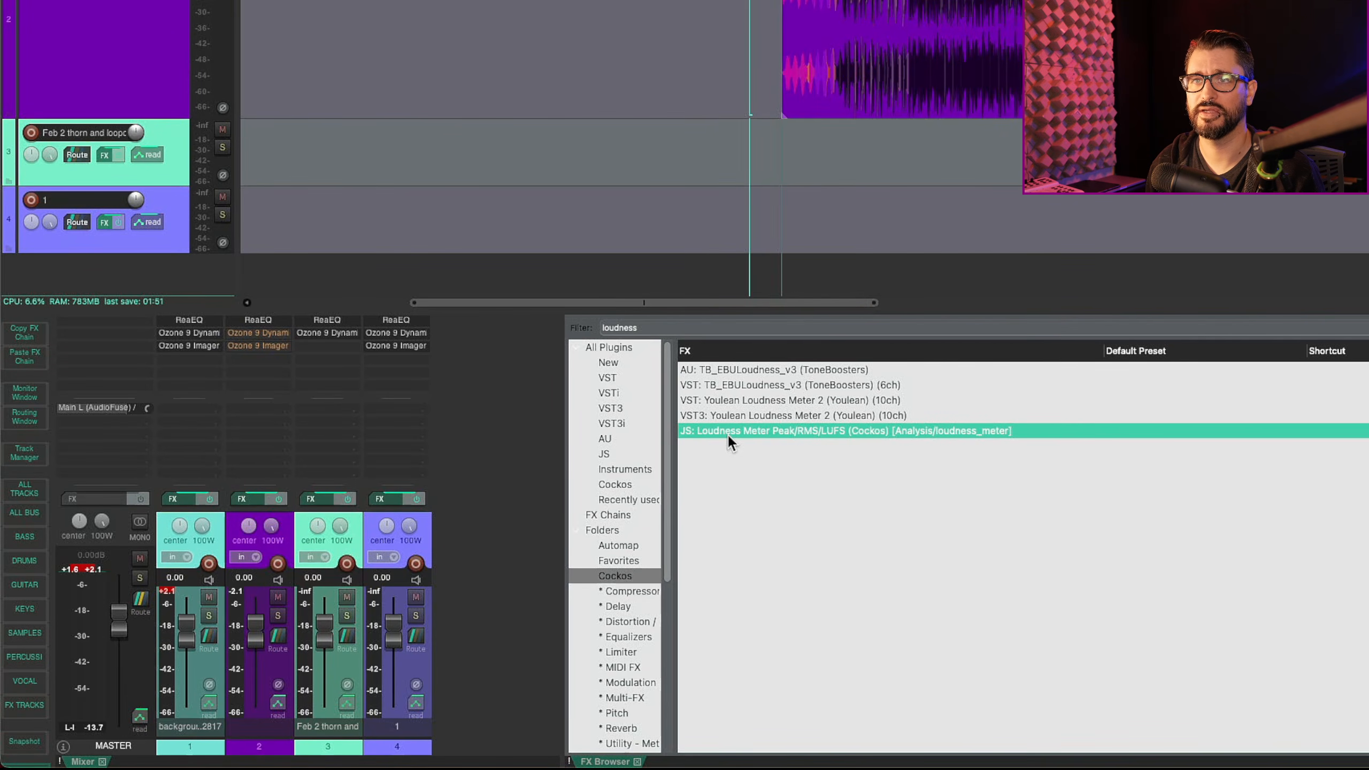
left_click_drag(727, 435, 105, 326)
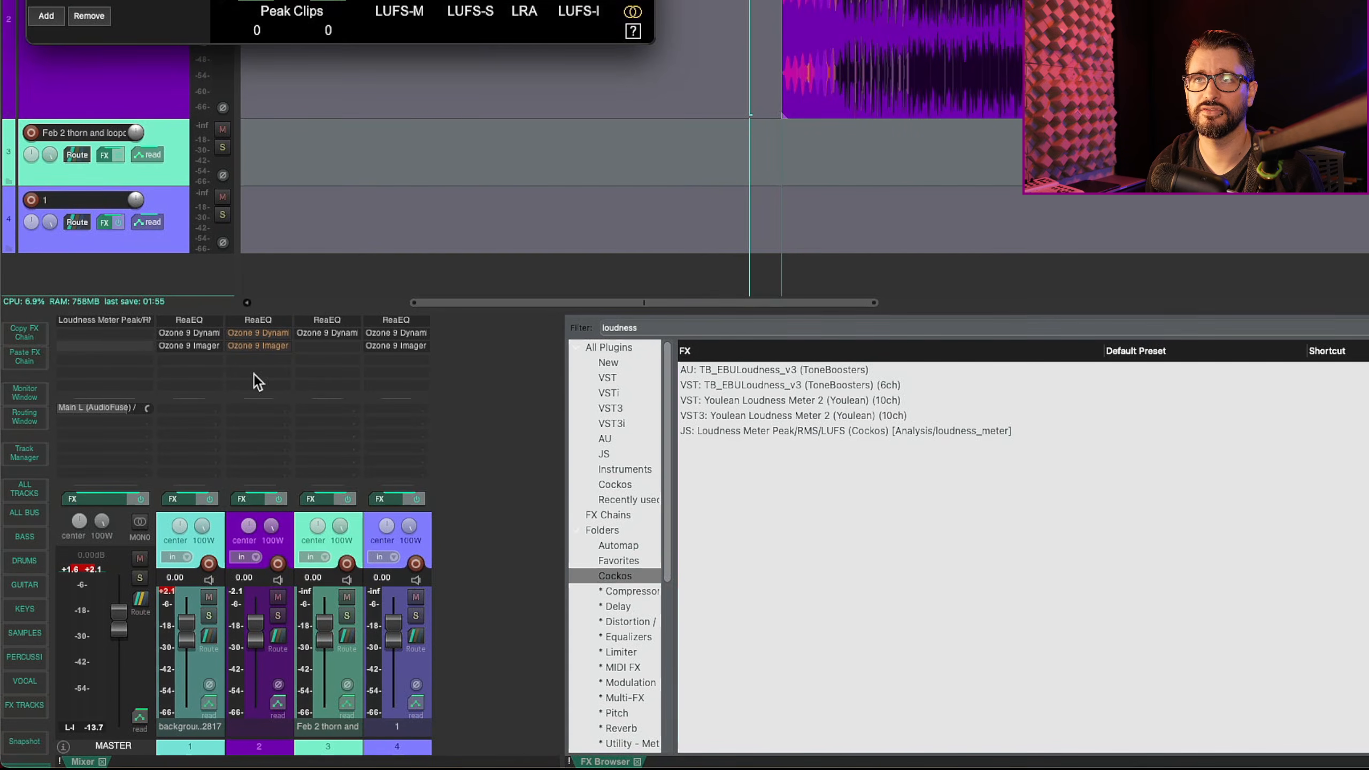
Play the purple track 2 audio, jumping to a further point, to read its peaks and LUFS on the master meter
key("space")
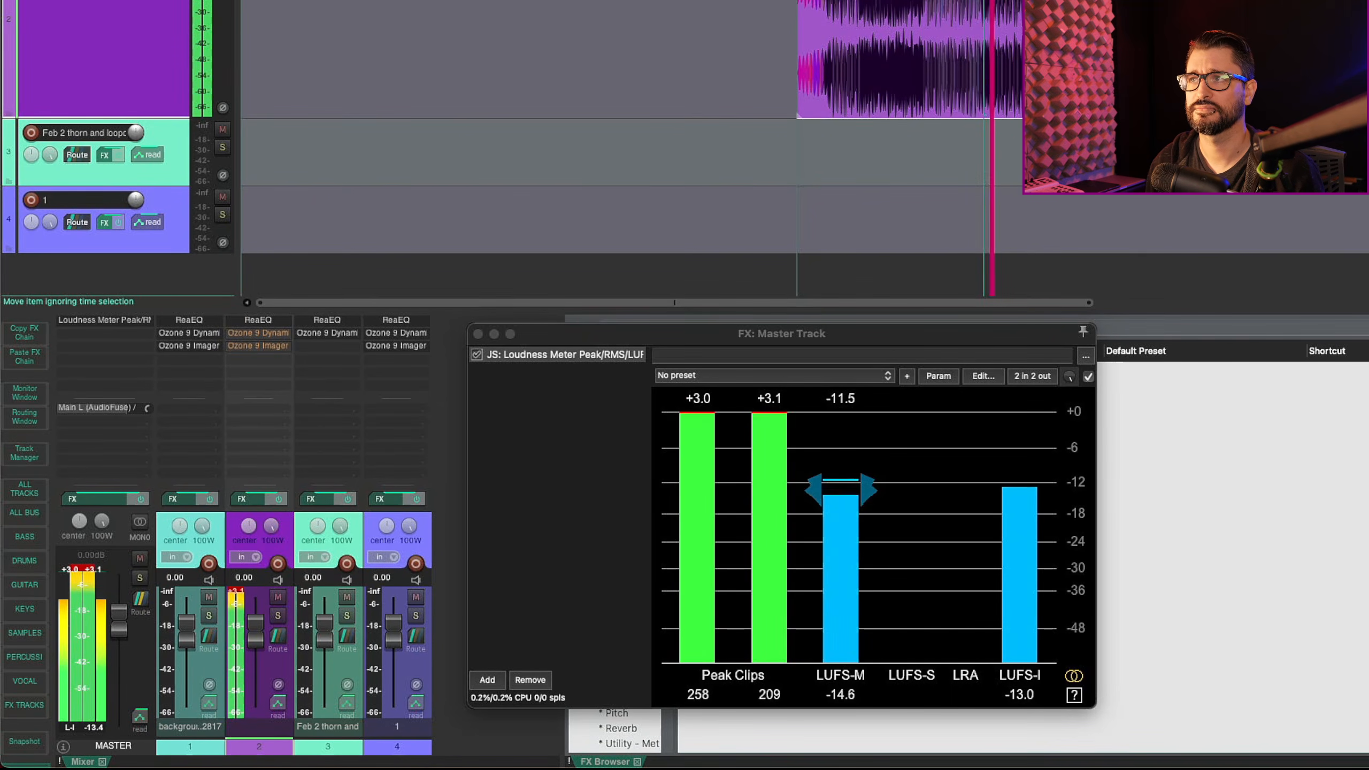
left_click(1064, 65)
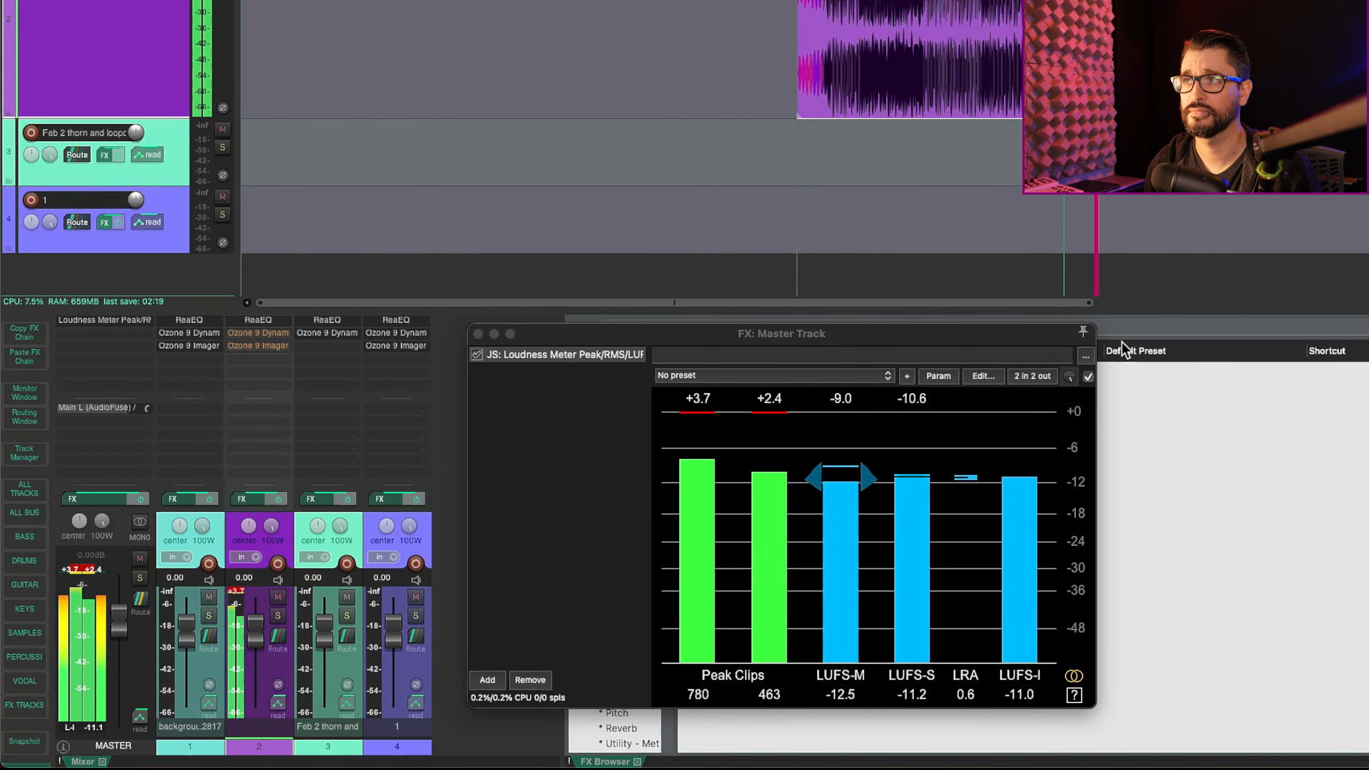
key("space")
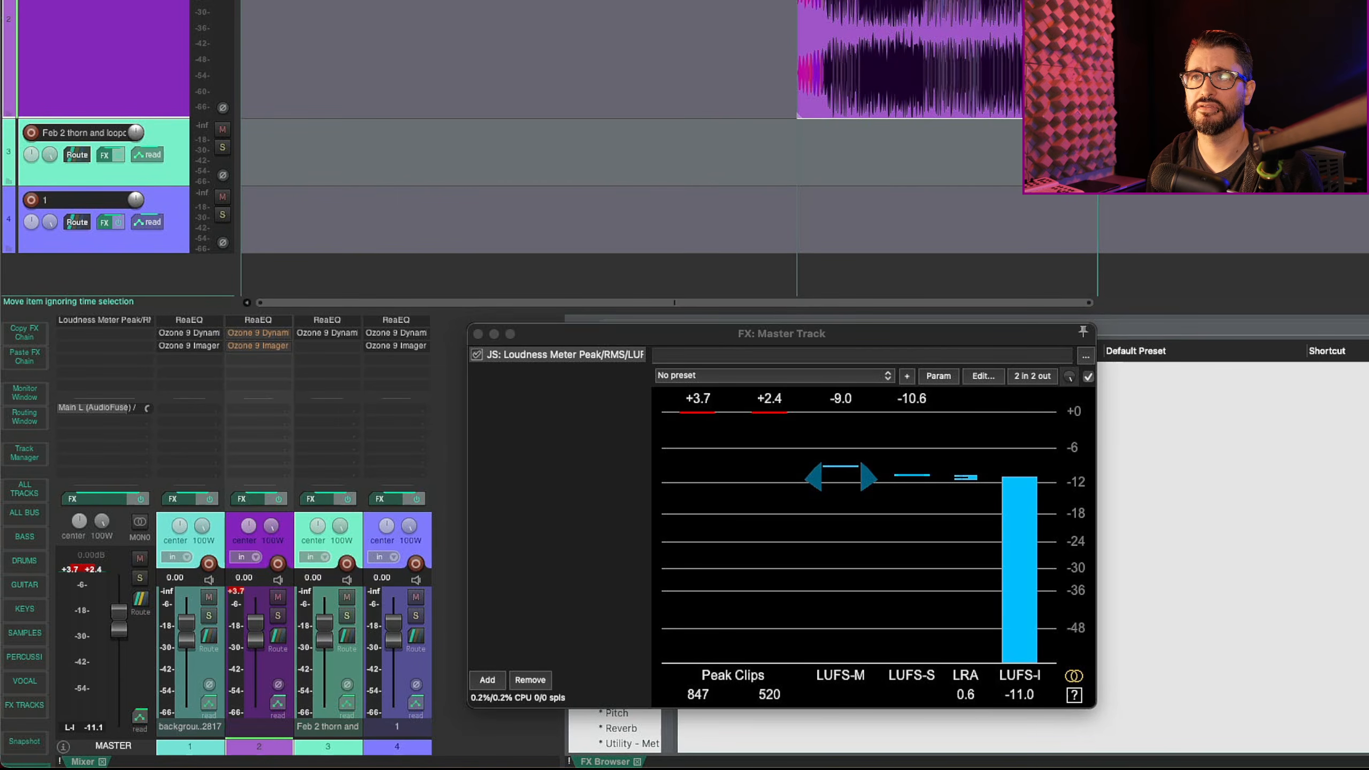
Play the track 1 background audio from an earlier point to read its loudness on the master meter
left_click(483, 3)
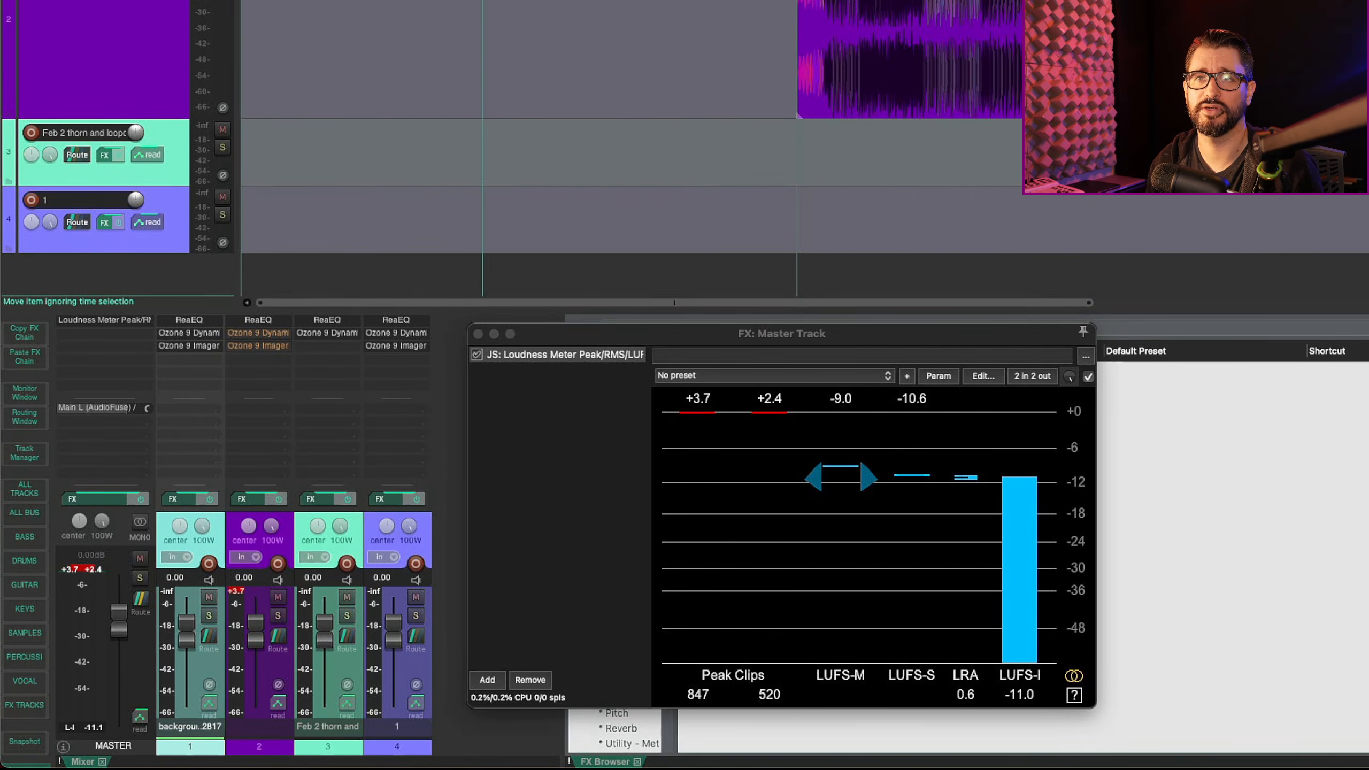
key("space")
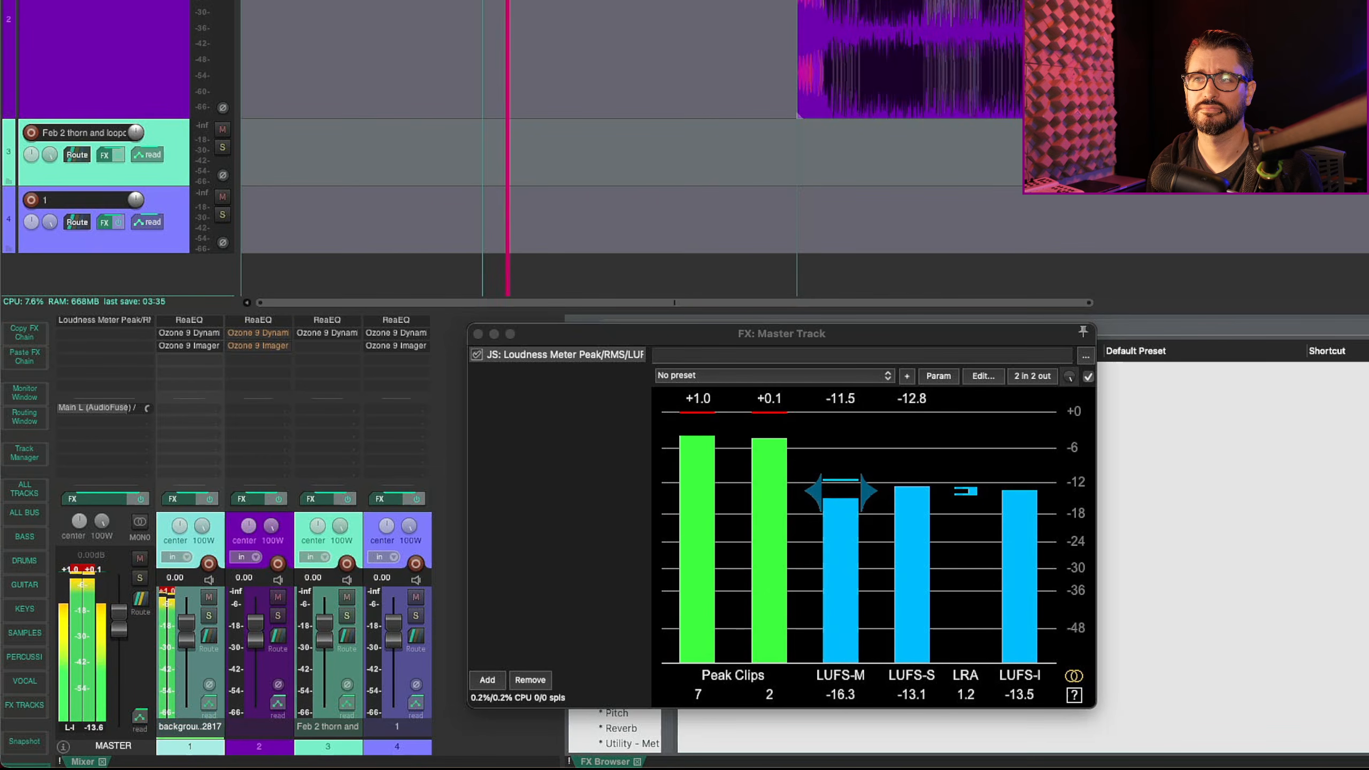
key("space")
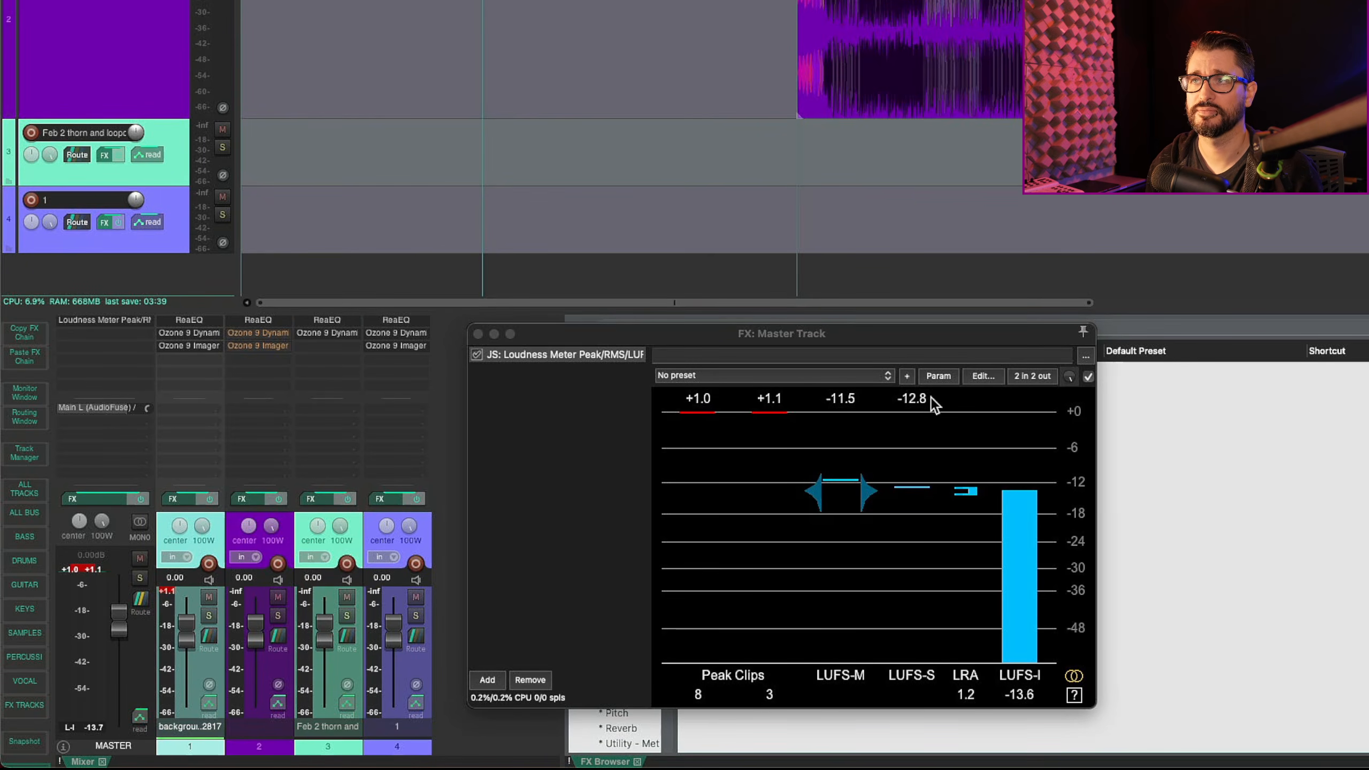
Filter the plugins by "limiter" and insert JS: Master Limiter ahead of the loudness meter on the master track
left_click_drag(1028, 330, 582, 359)
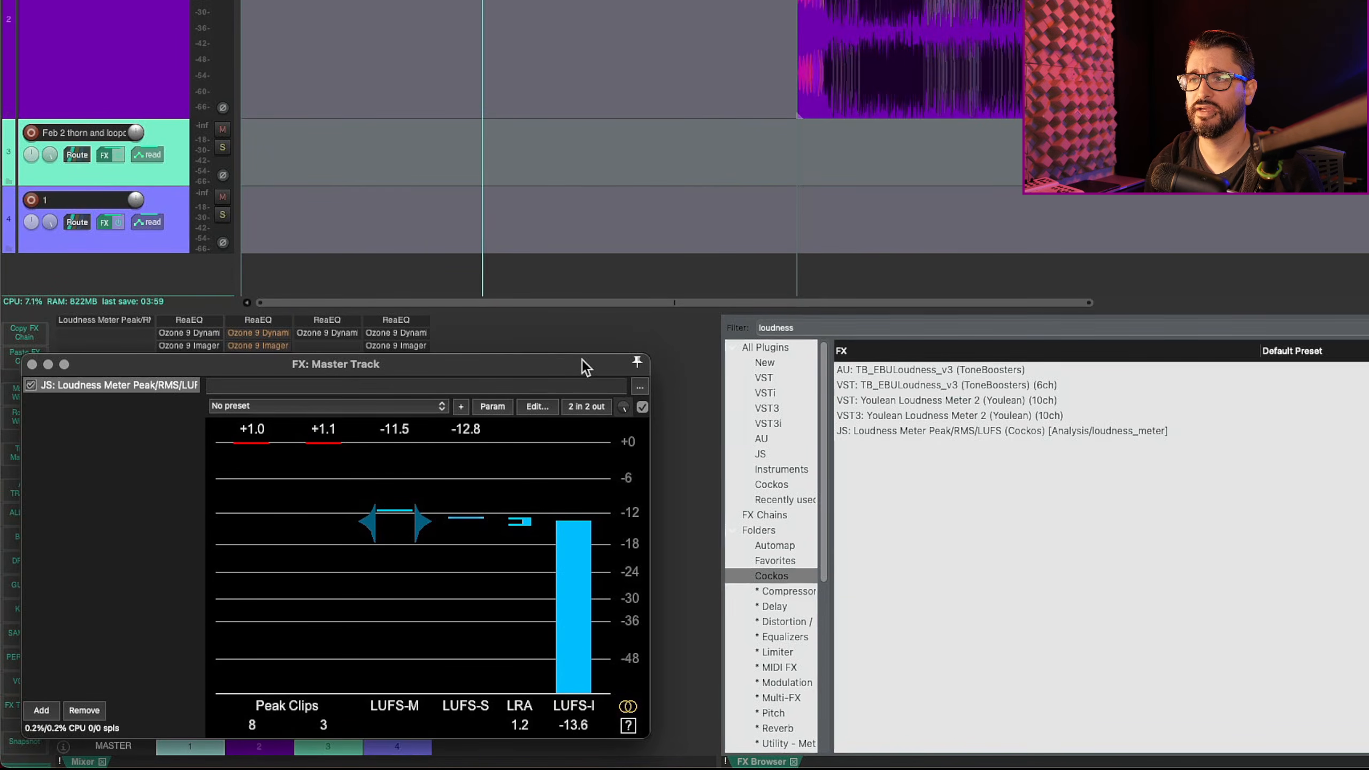
left_click(806, 329)
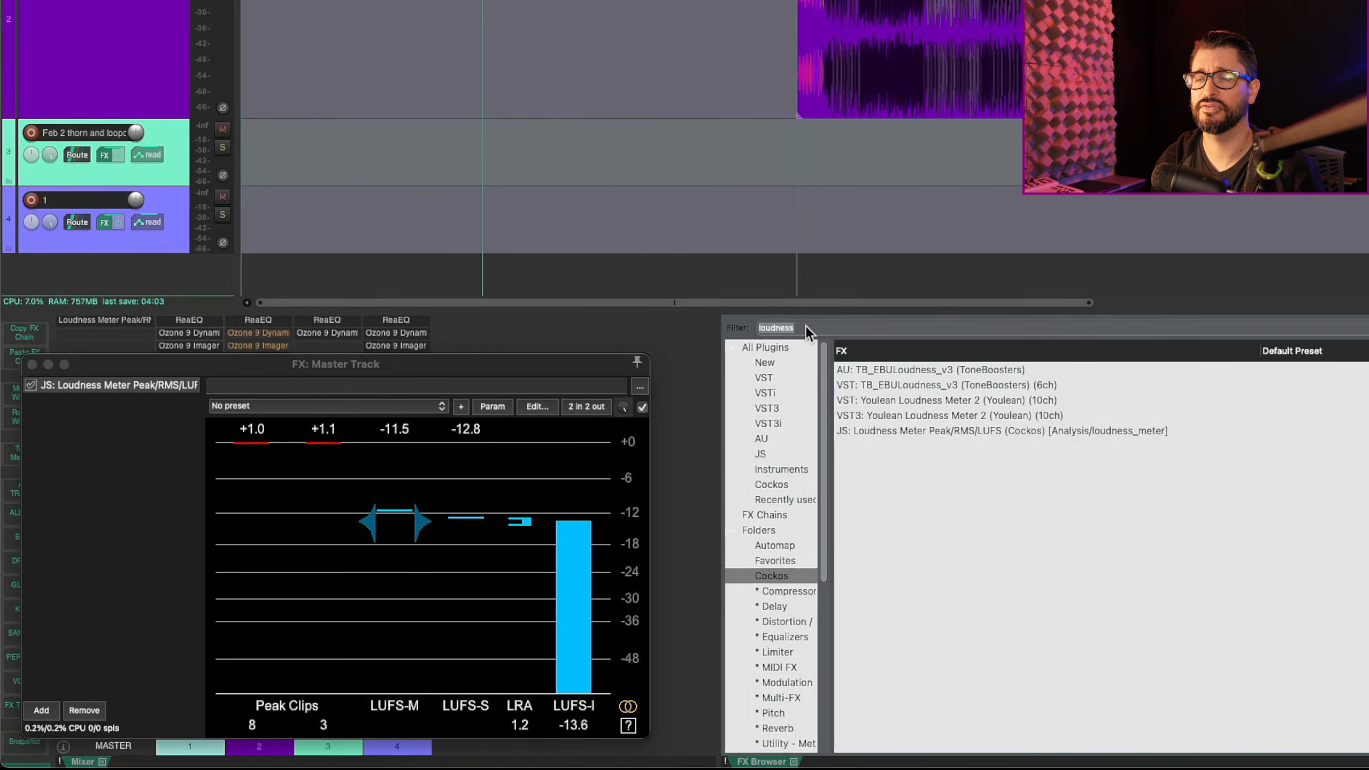
type("limiter")
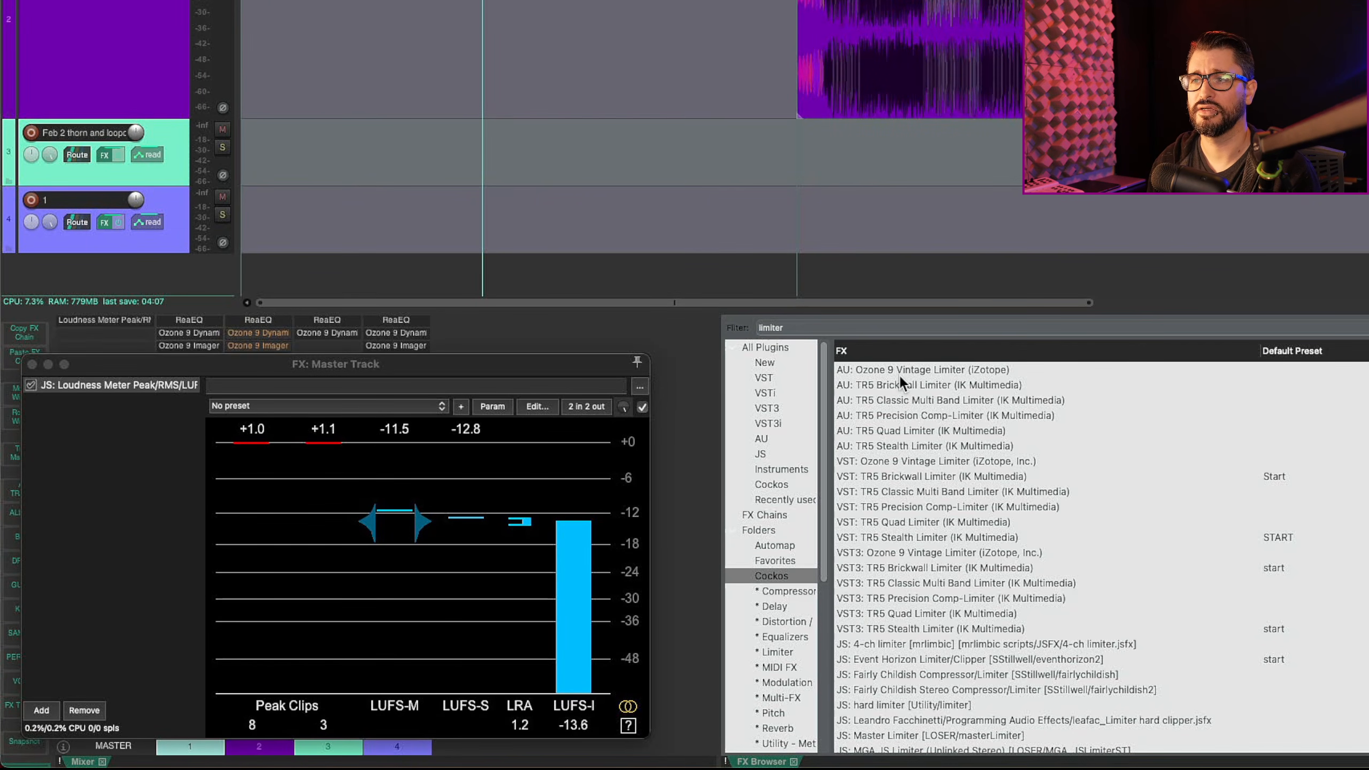
scroll(899, 376, "down", 3)
left_click(893, 652)
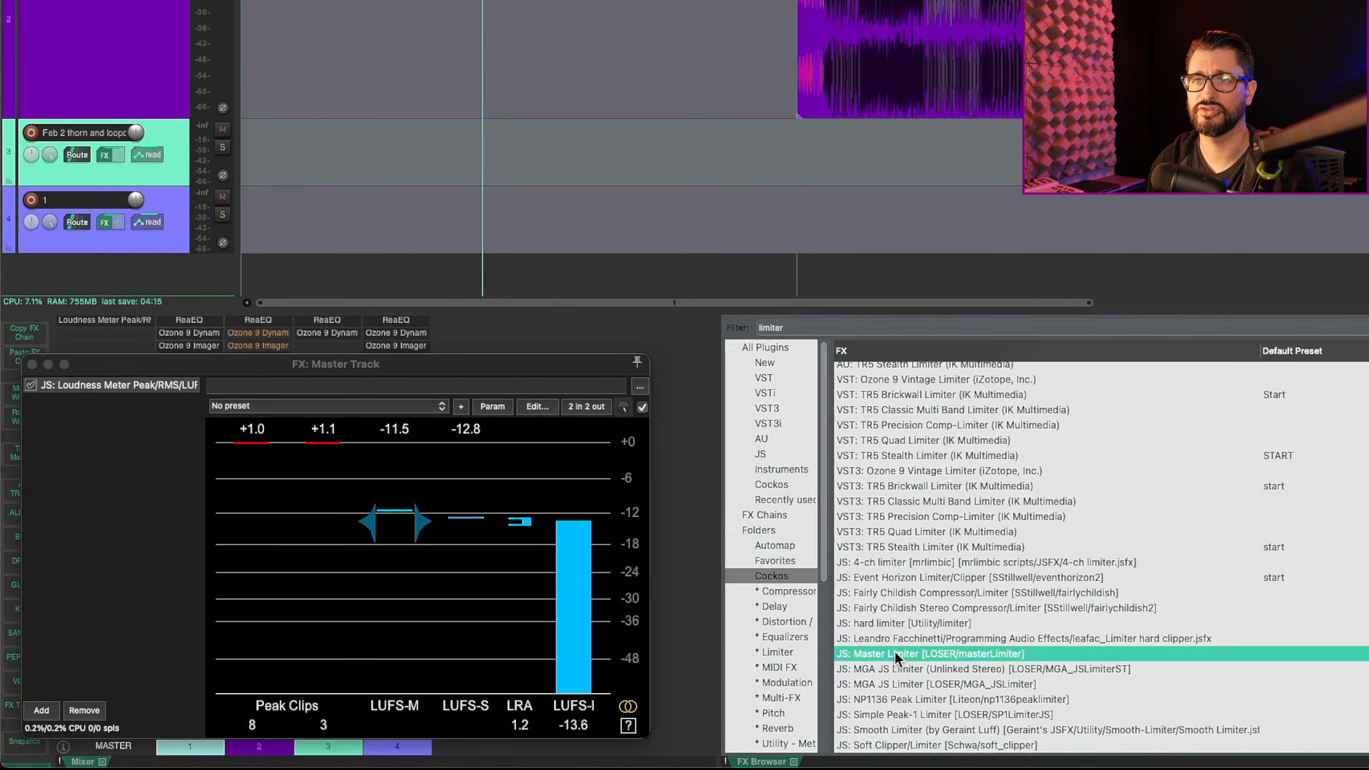
left_click_drag(894, 651, 148, 385)
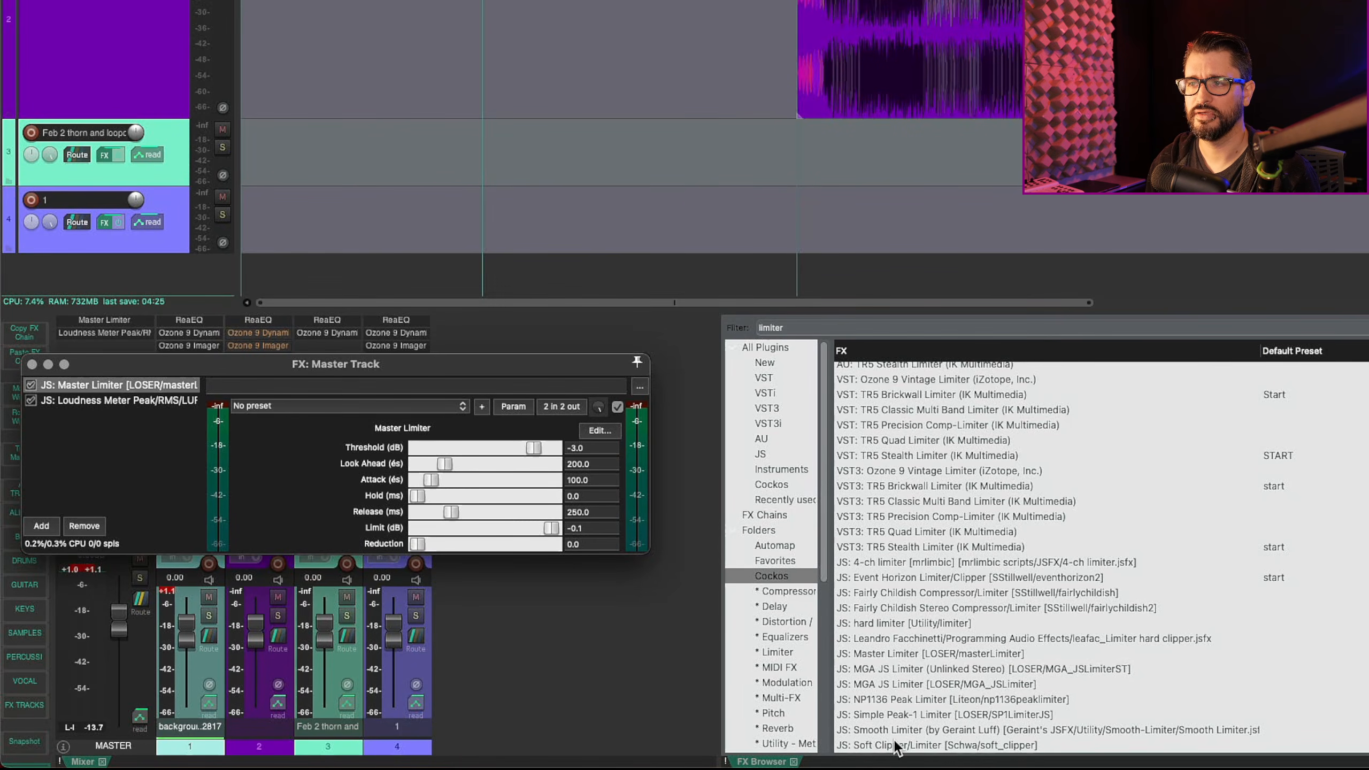
Insert the linked JS: MGA JS Limiter between the Master Limiter and the loudness meter
left_click(892, 669)
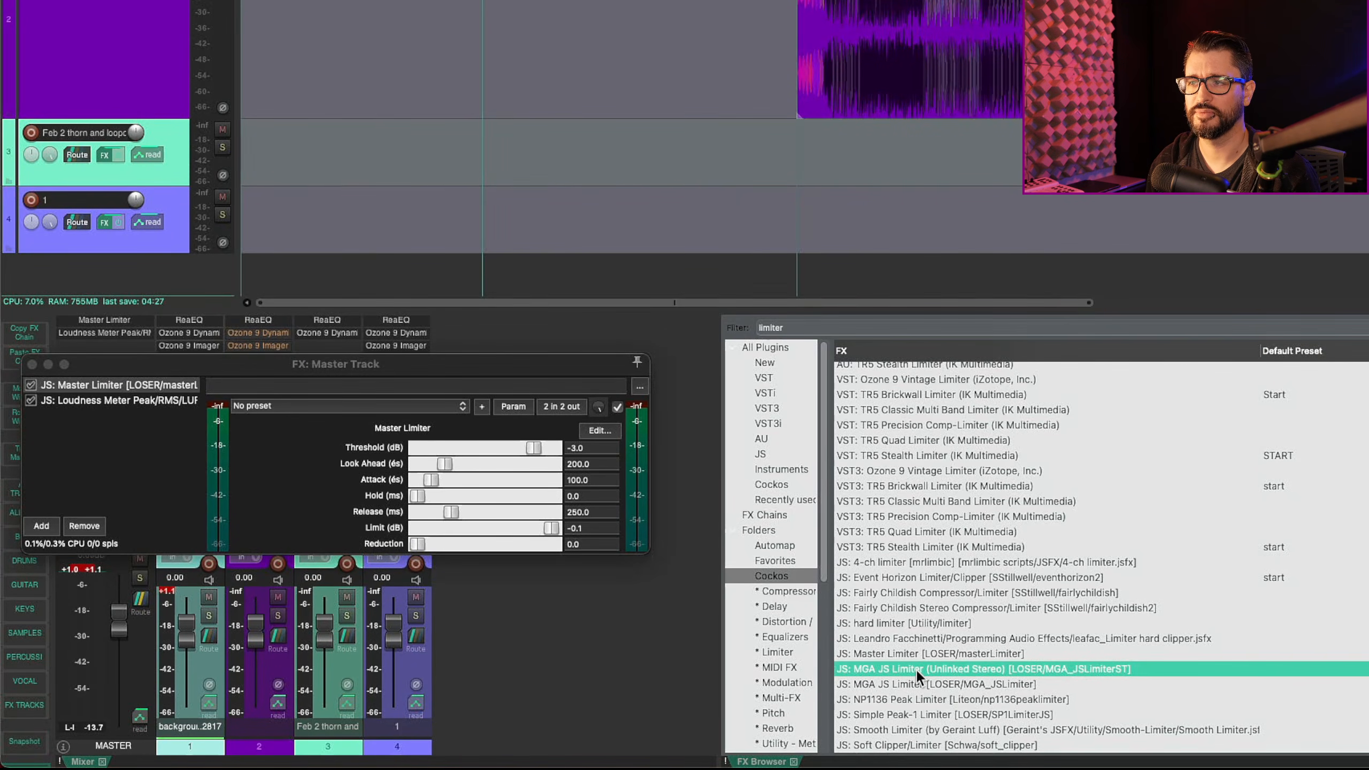
left_click(918, 685)
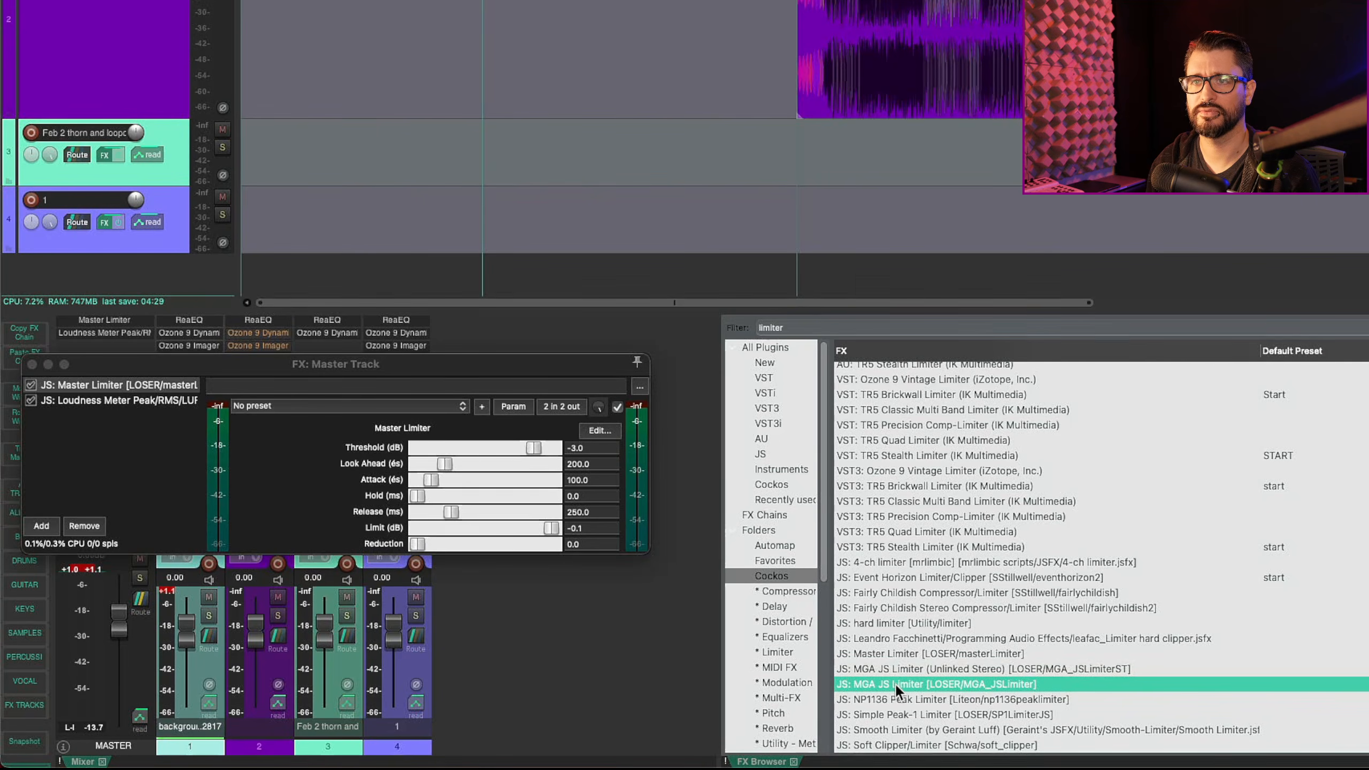
left_click_drag(886, 688, 216, 433)
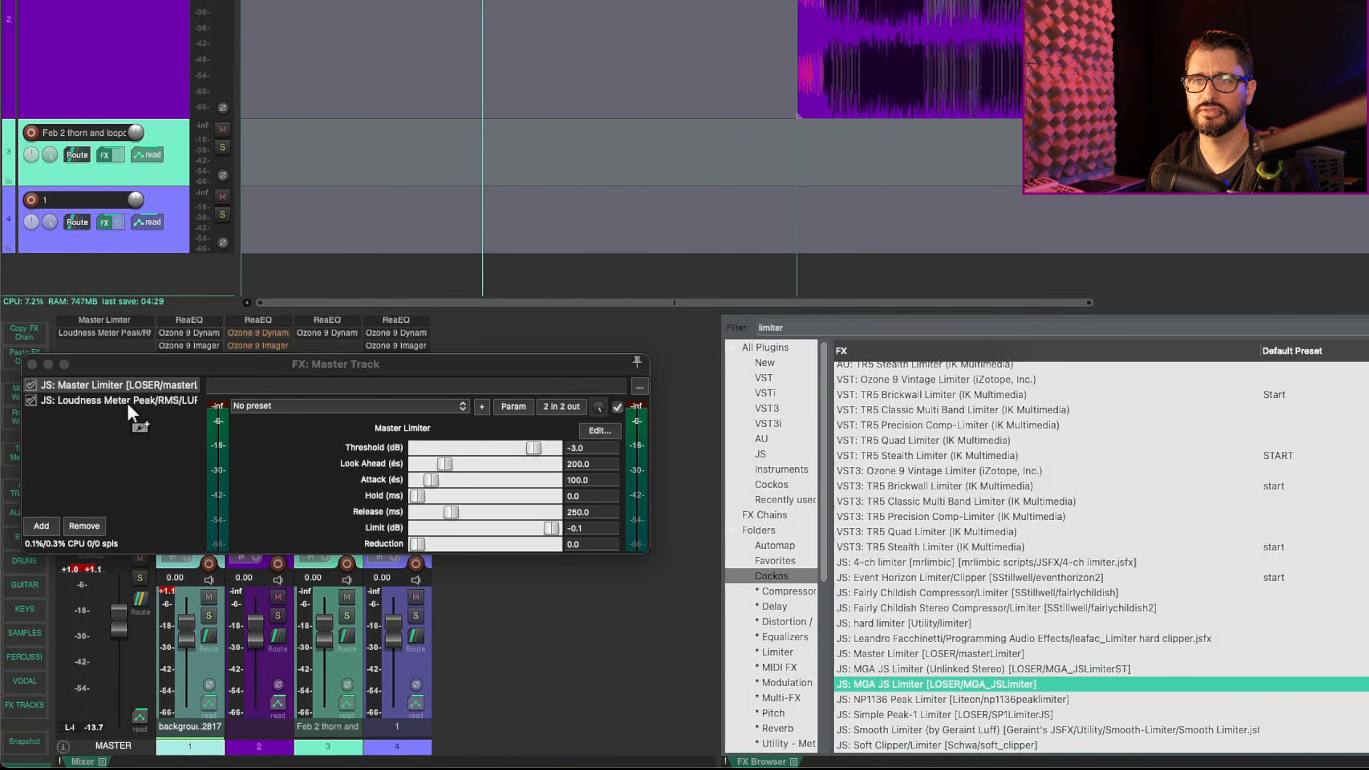
left_click_drag(126, 401, 126, 401)
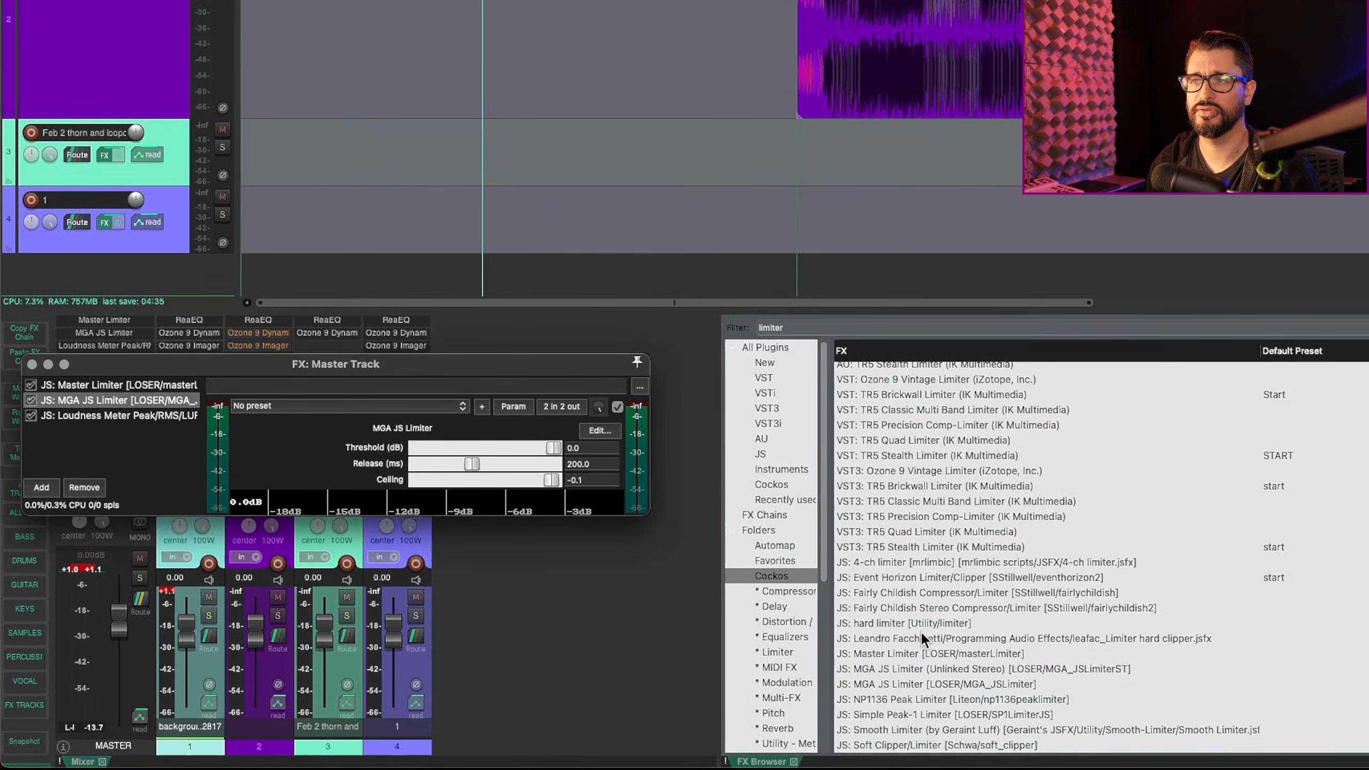
Broaden the plugin filter to "limit" and insert VST: ReaLimit (Cockos) between the MGA JS Limiter and the loudness meter
scroll(963, 615, "up", 5)
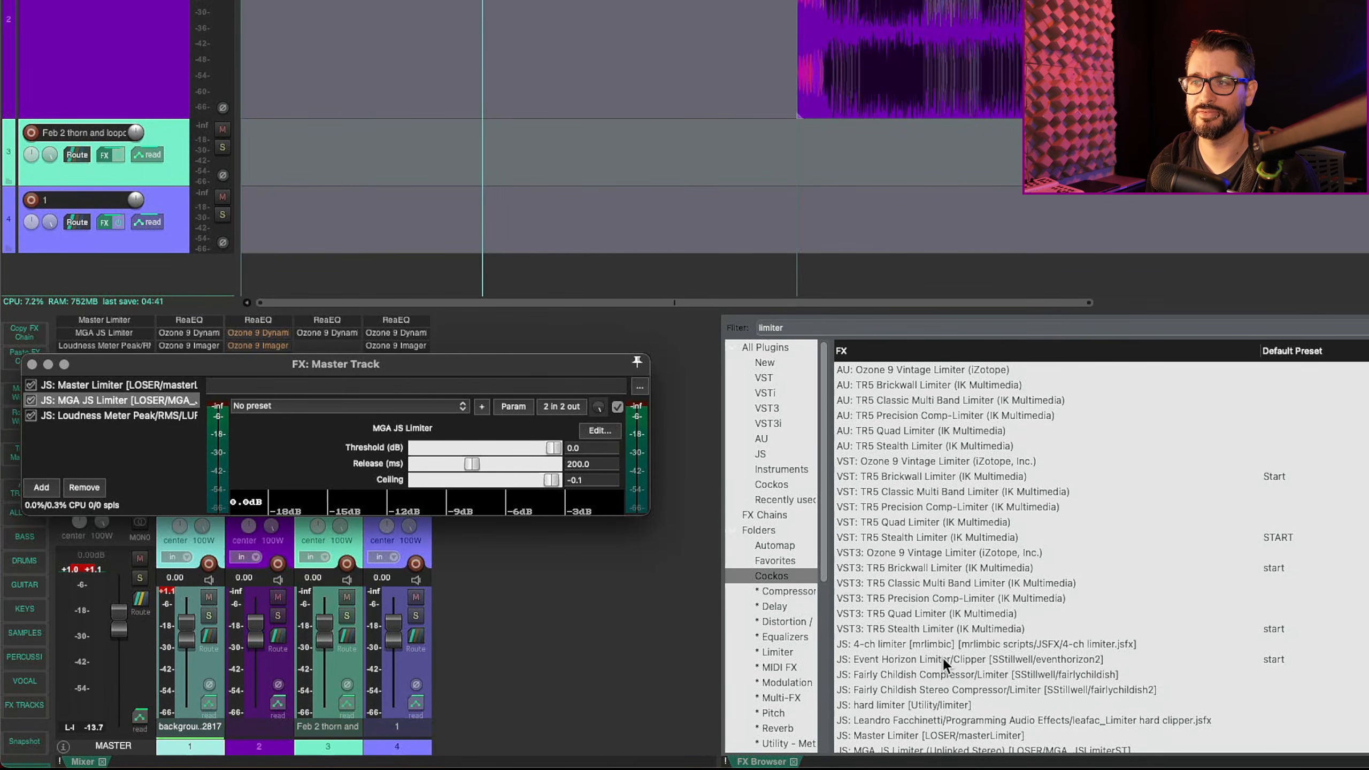
scroll(941, 646, "down", 5)
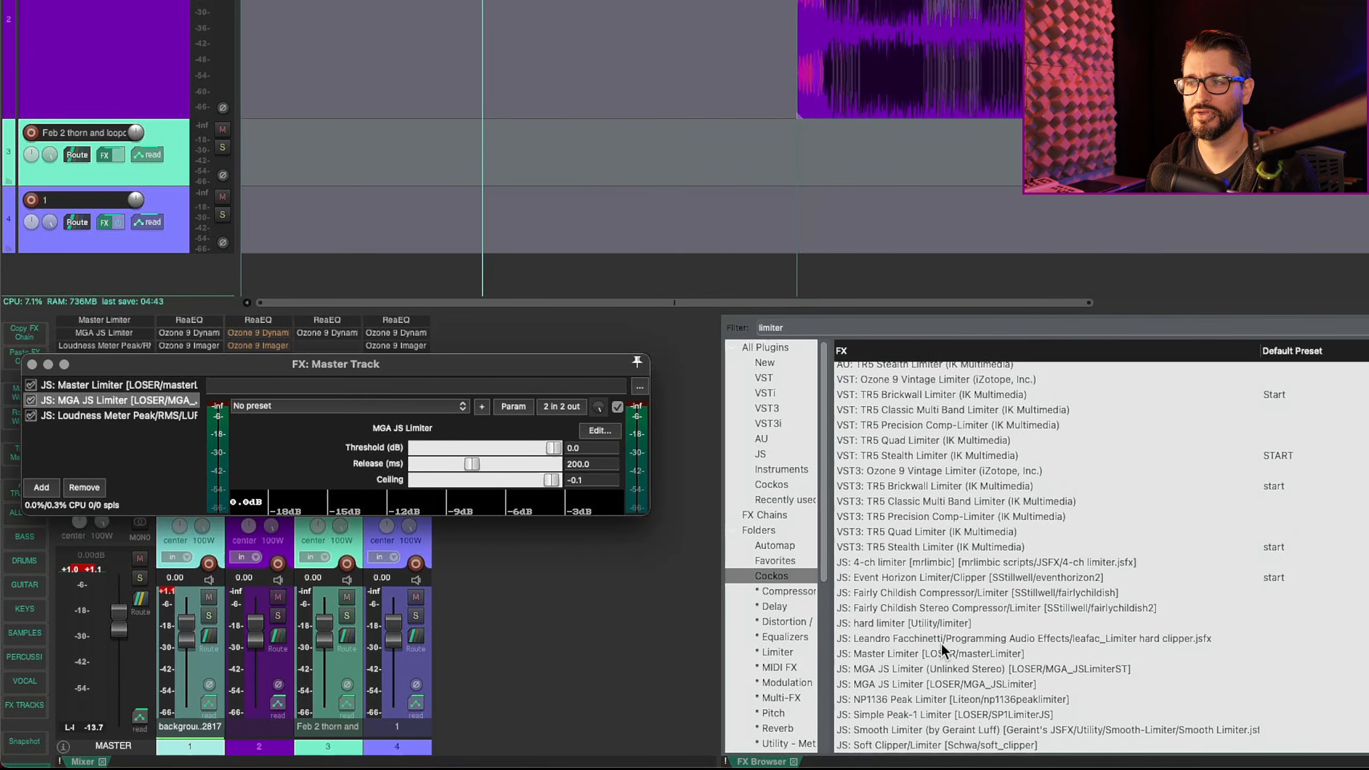
scroll(943, 636, "up", 5)
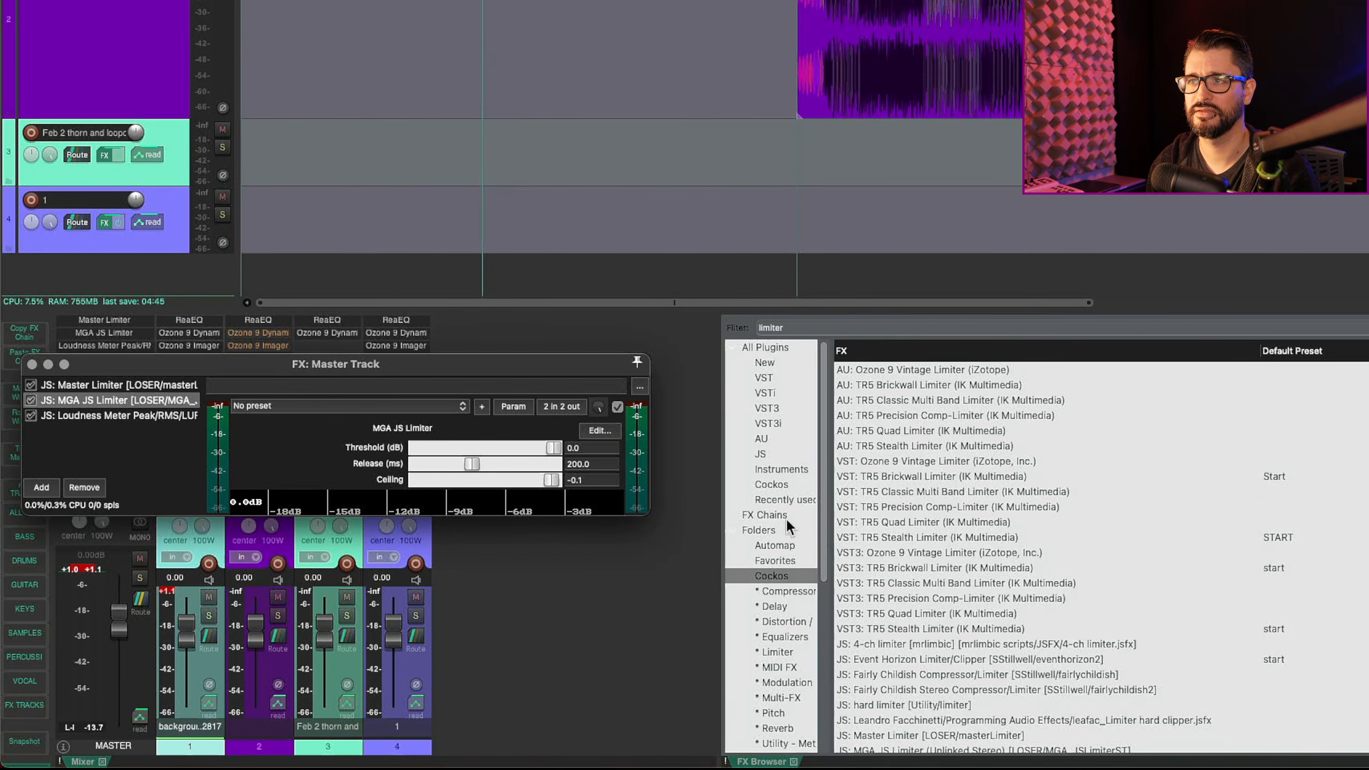
key("BackSpace")
key("BackSpace")
left_click_drag(889, 476, 151, 416)
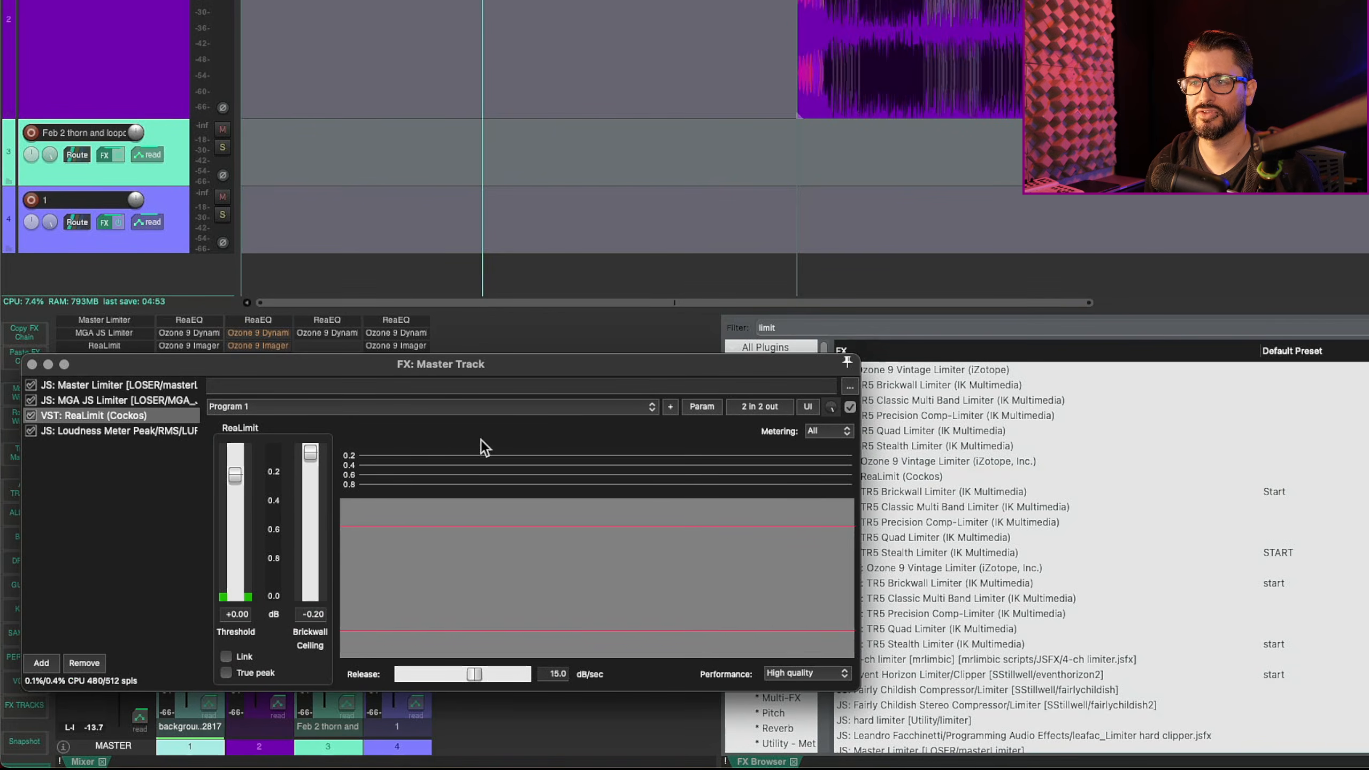
Bypass ReaLimit and the MGA JS Limiter, and show the Master Limiter's settings with the mixer channels uncovered
left_click(30, 415)
left_click(31, 400)
left_click(108, 384)
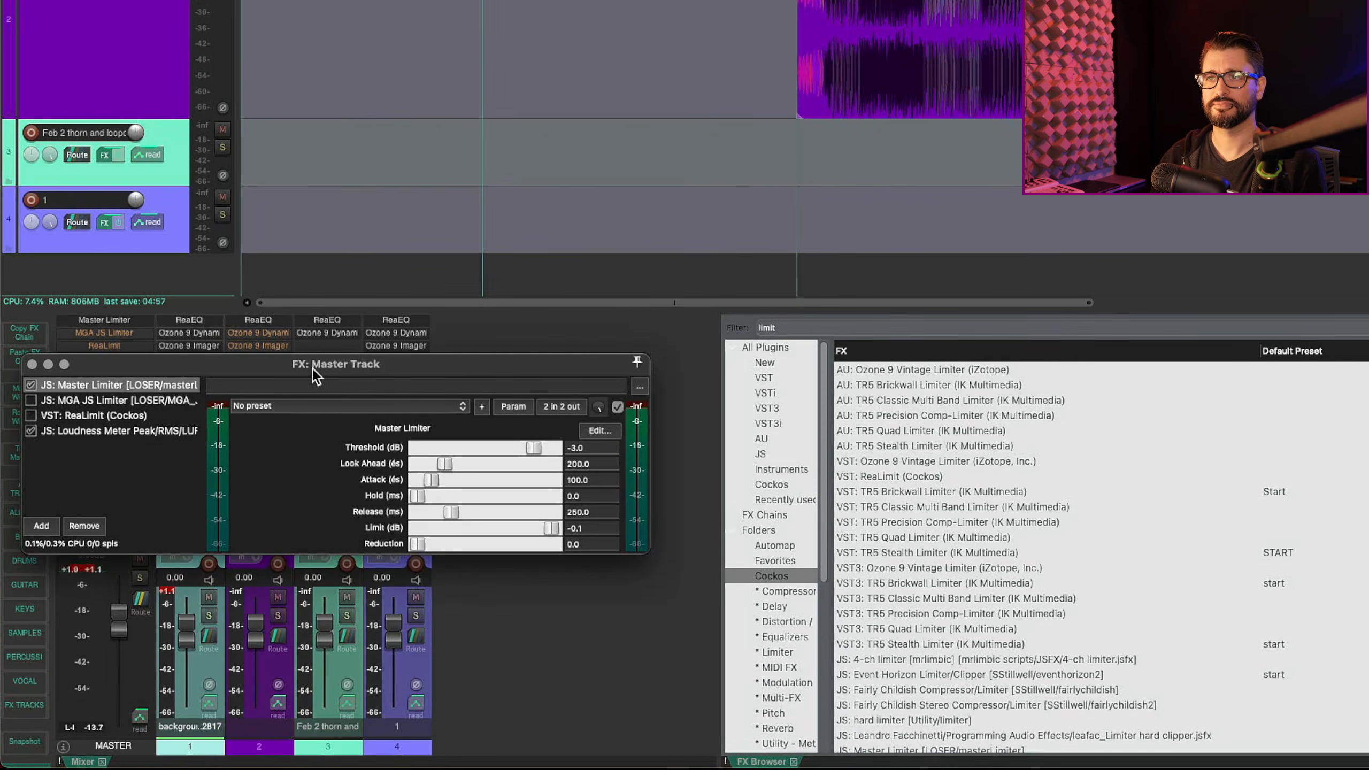
left_click_drag(312, 369, 433, 212)
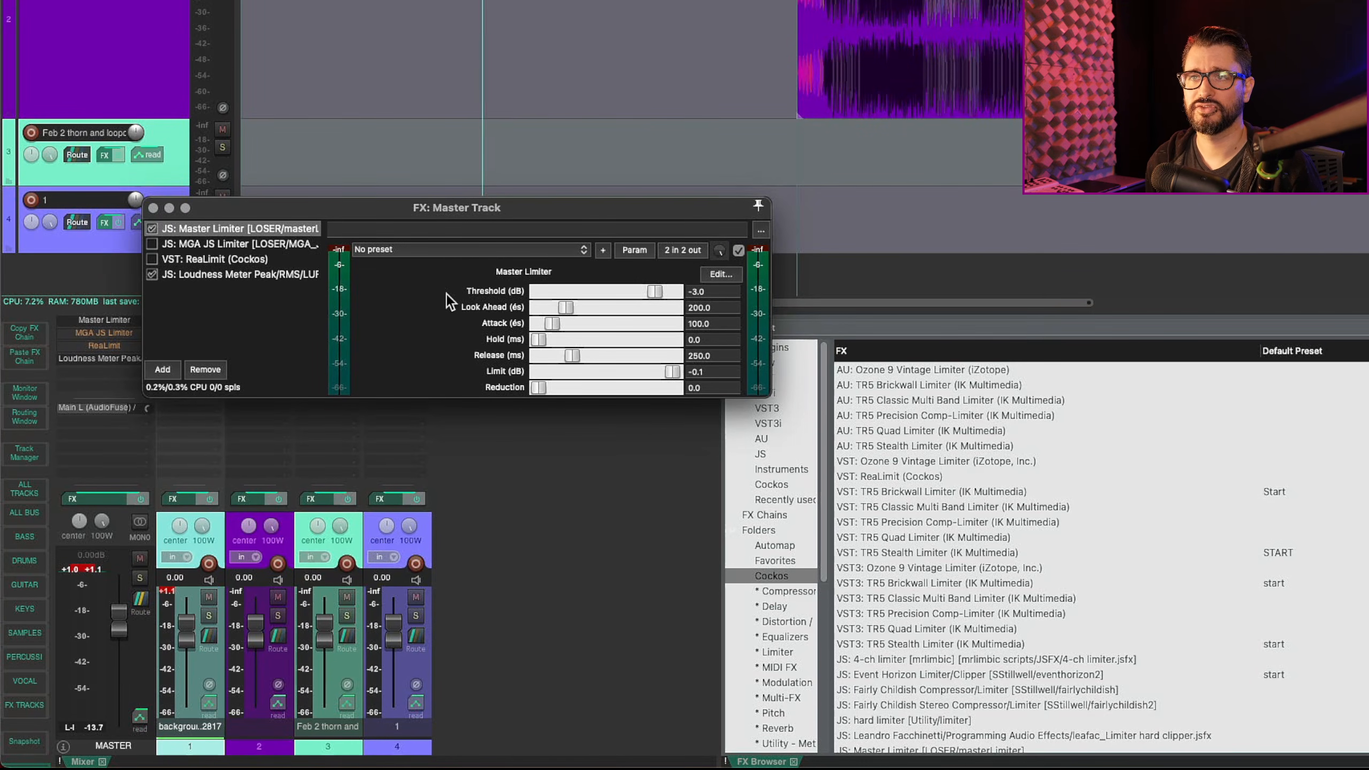
Set the Master Limiter's threshold to -2 dB and its limit to -1 dB
left_click(713, 291)
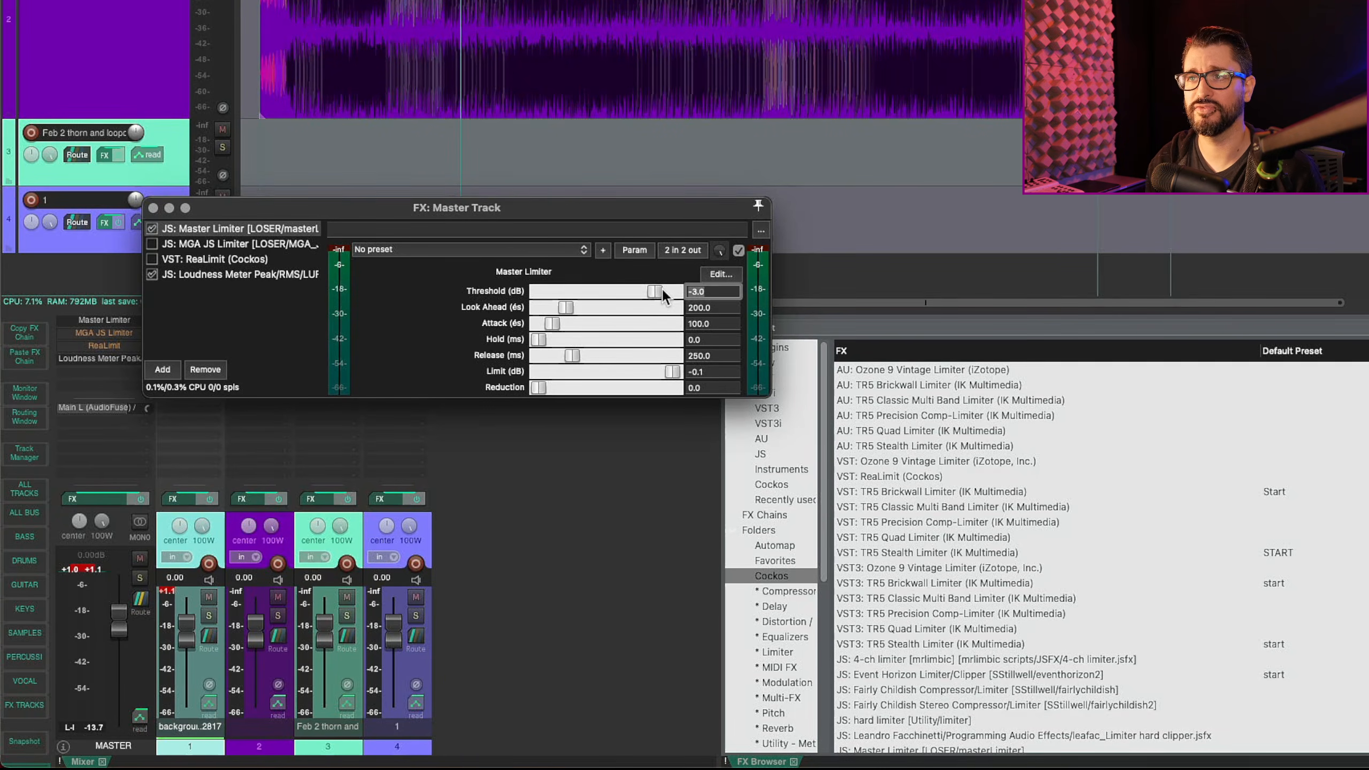
type("-2")
key("Return")
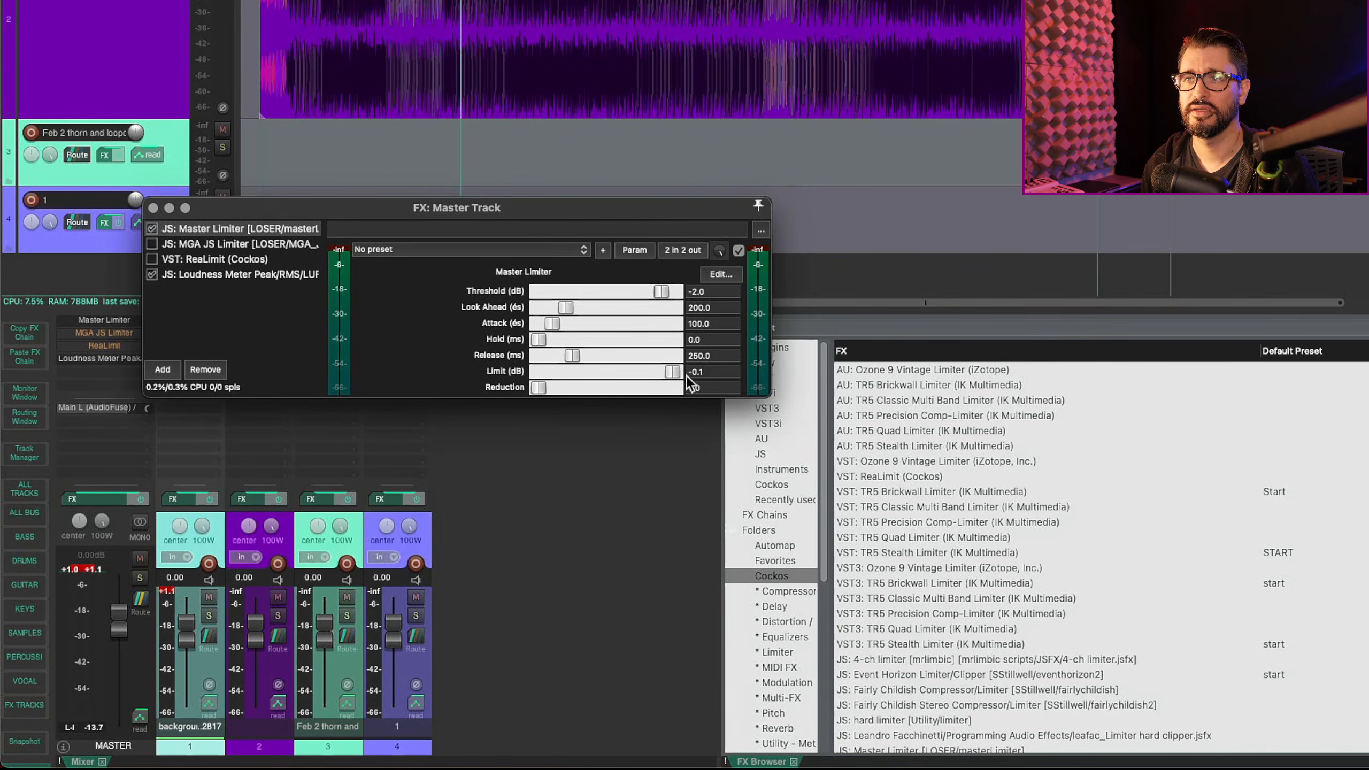
left_click(717, 371)
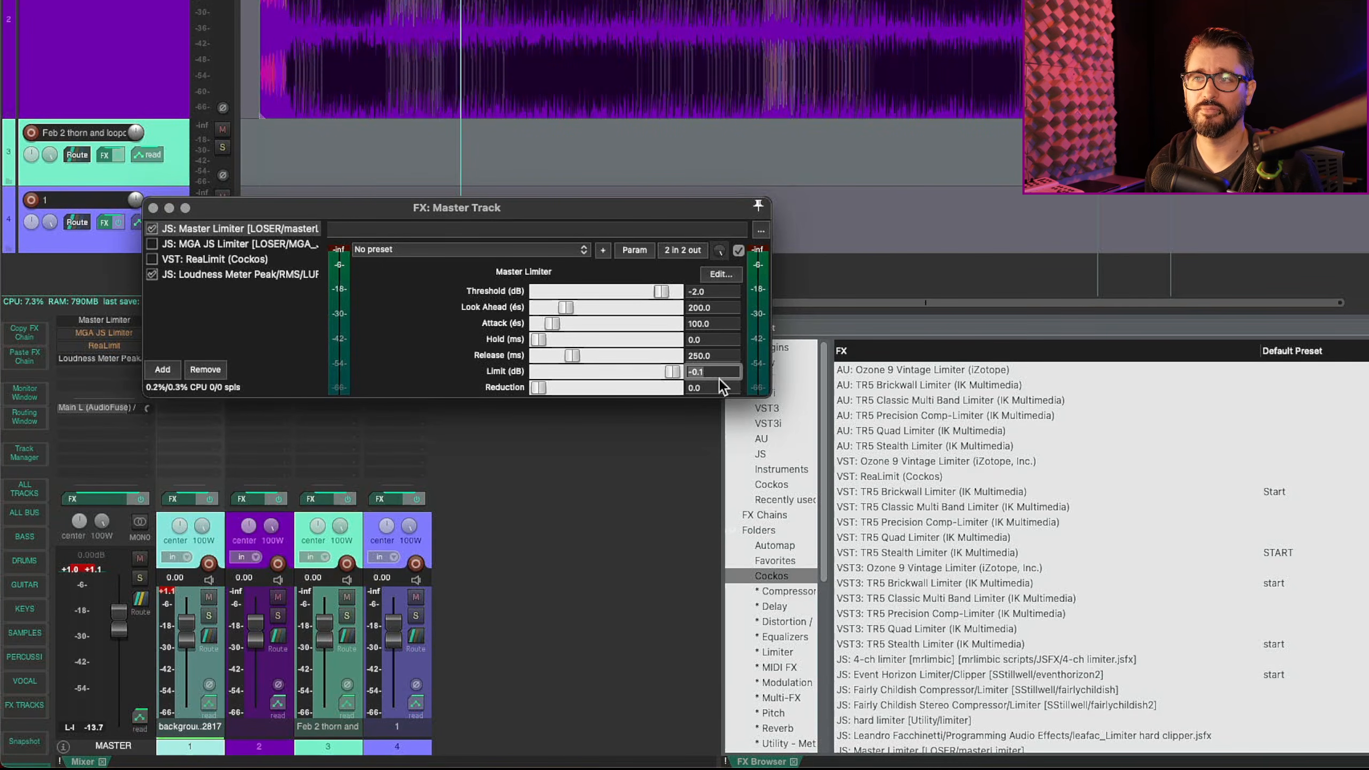
type("-1")
key("Return")
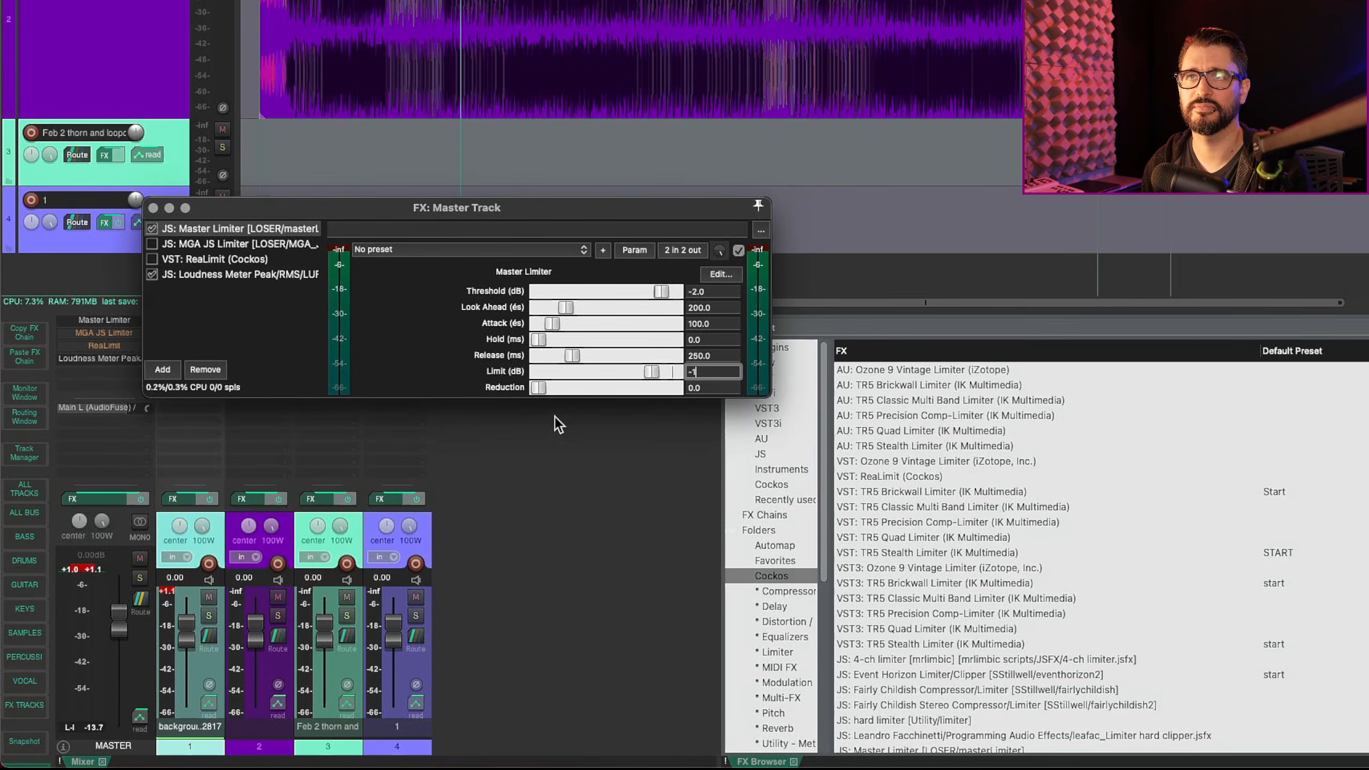
Play the track 2 audio through the Master Limiter to check its gain reduction and output level
left_click(474, 15)
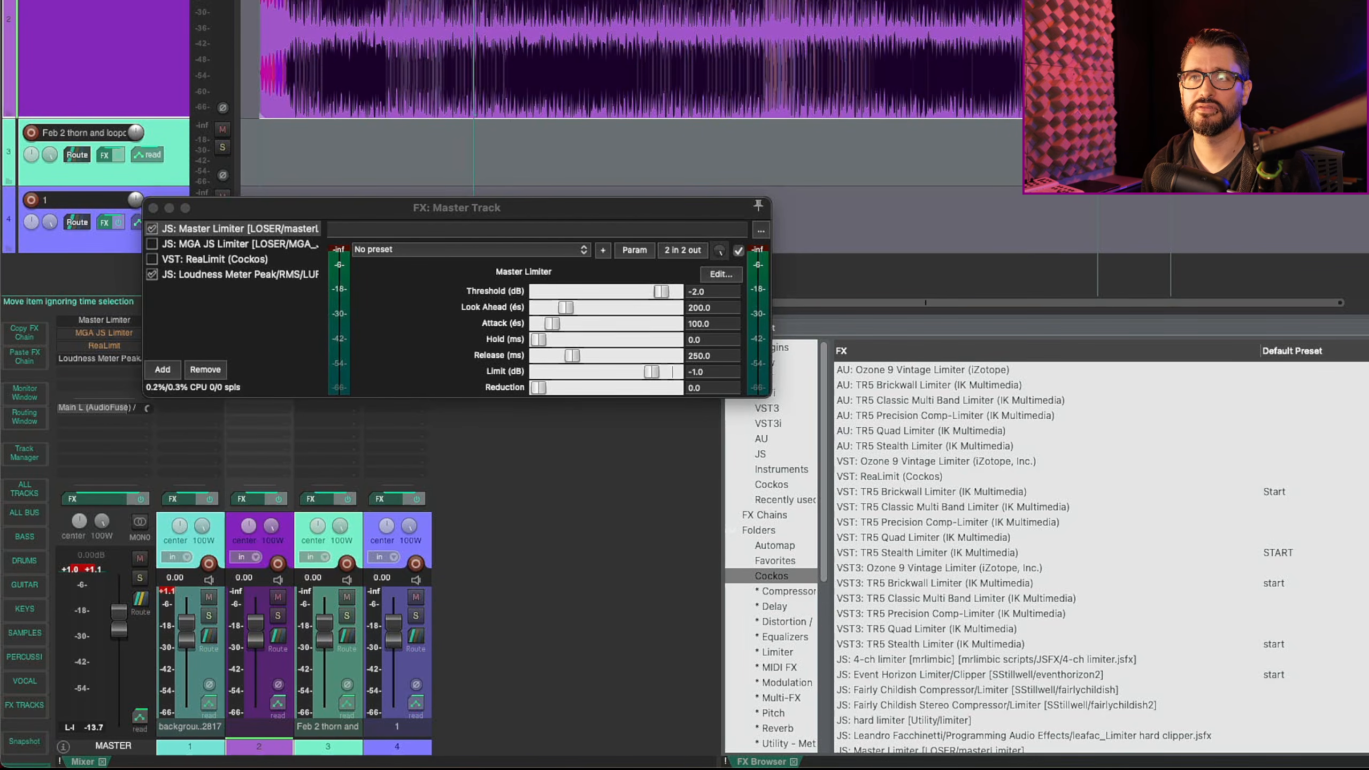
key("space")
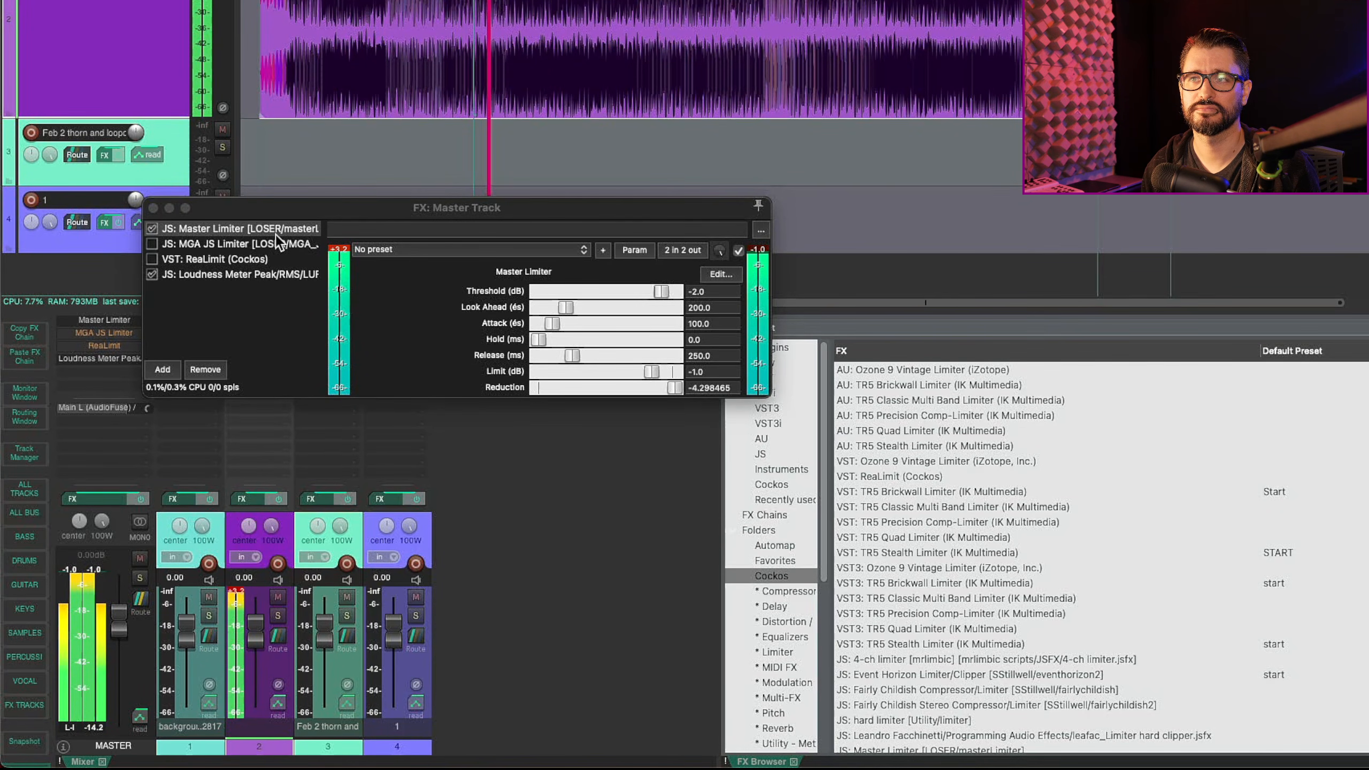
key("F2")
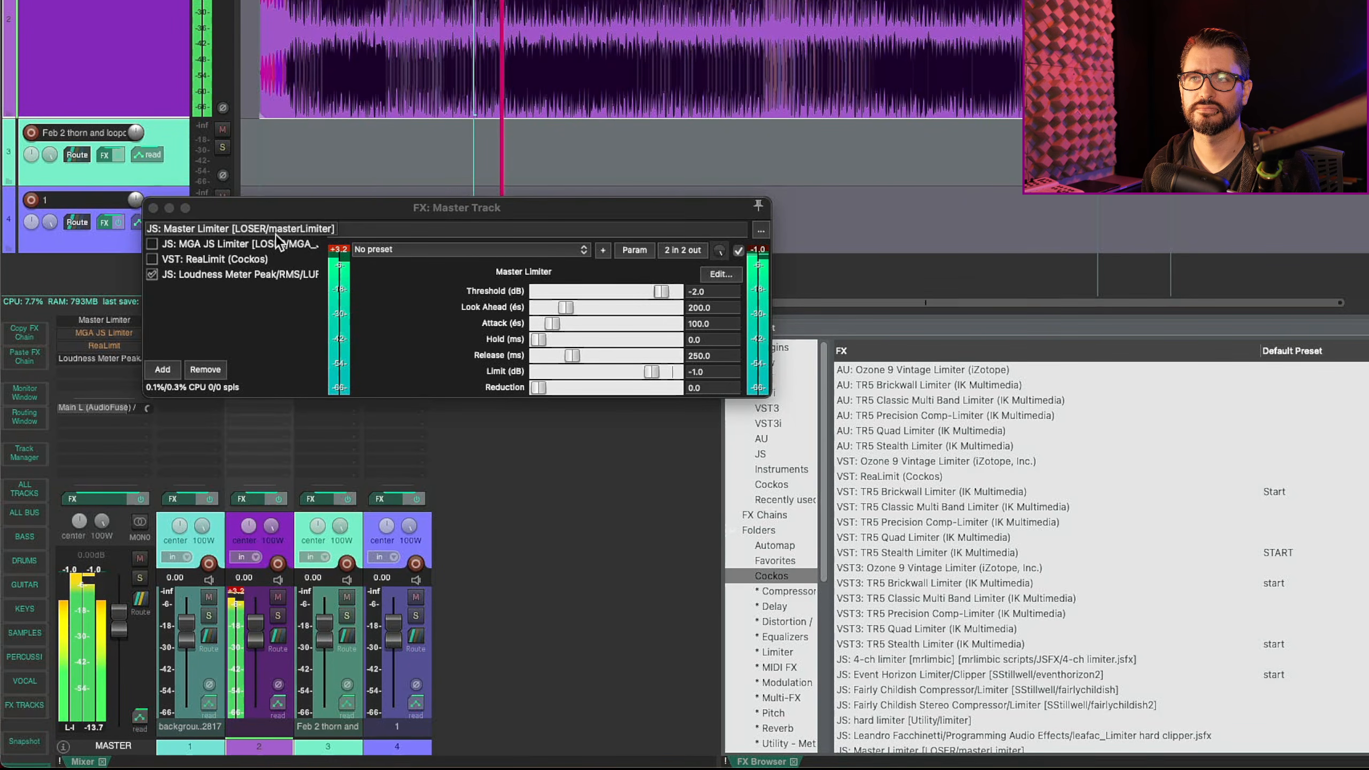
key("Return")
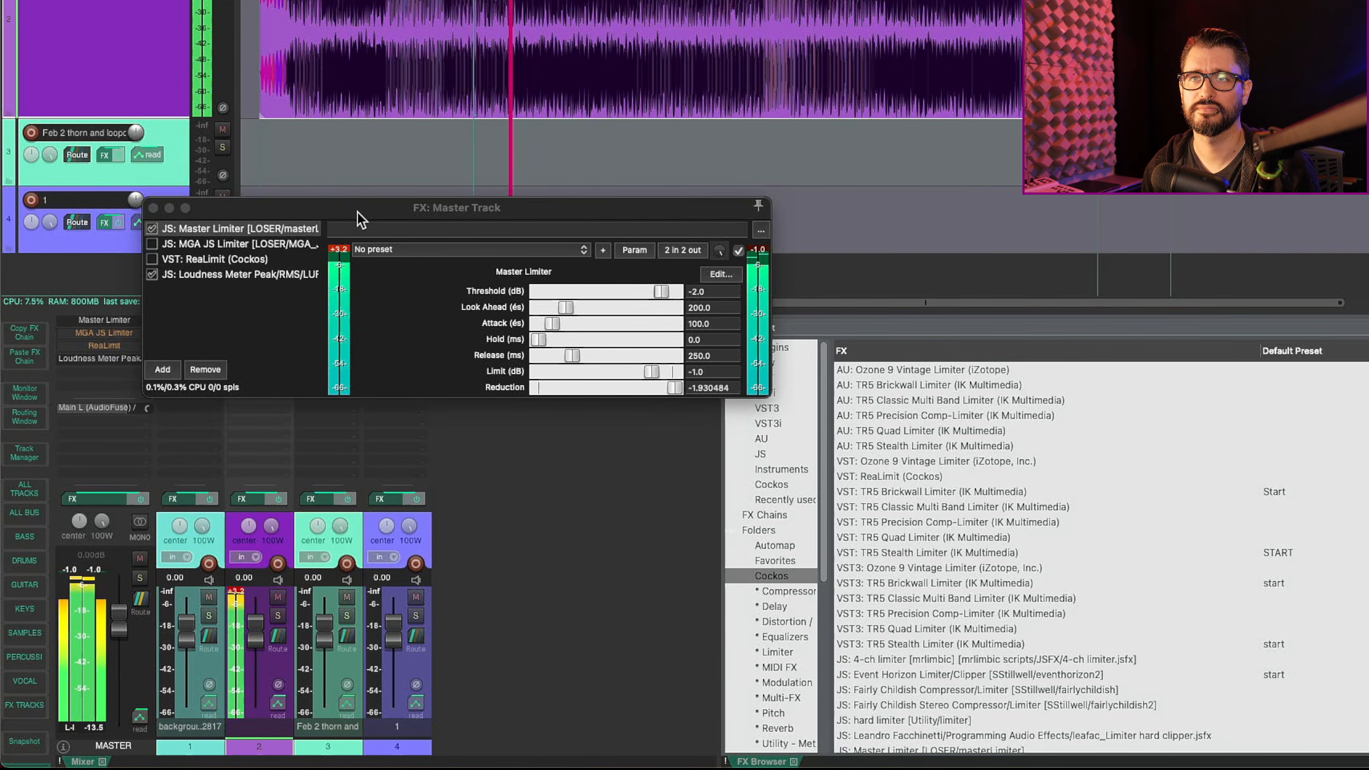
key("space")
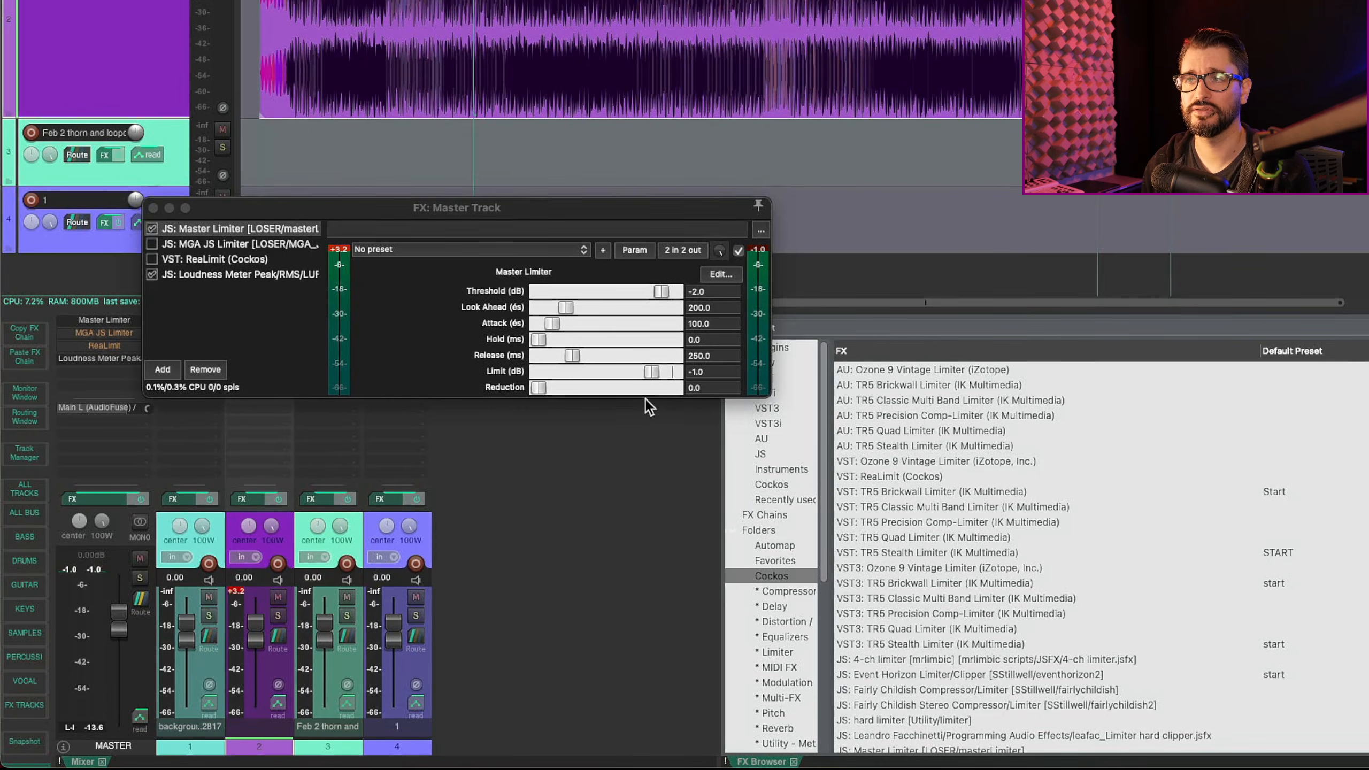
left_click(687, 390)
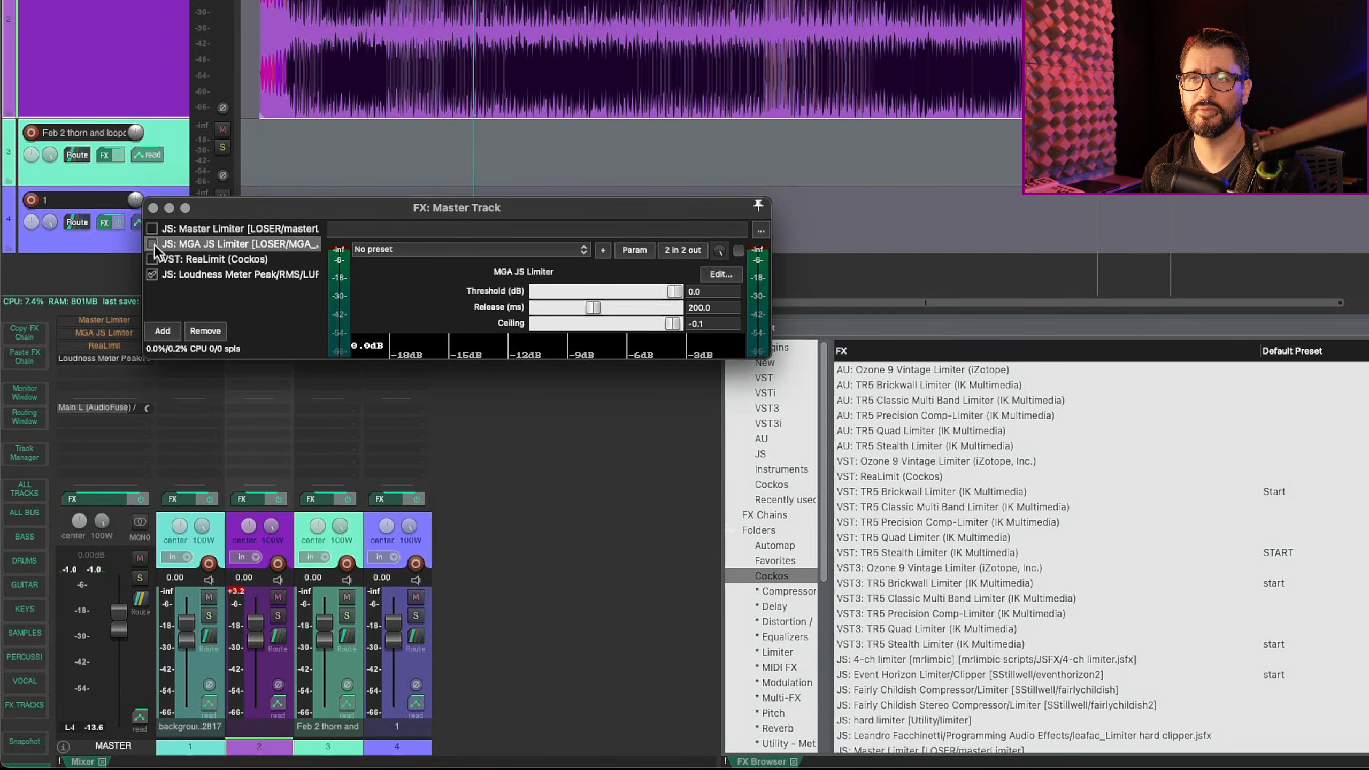
Enable the MGA JS Limiter on the master track and set its threshold to -2 dB
left_click(152, 244)
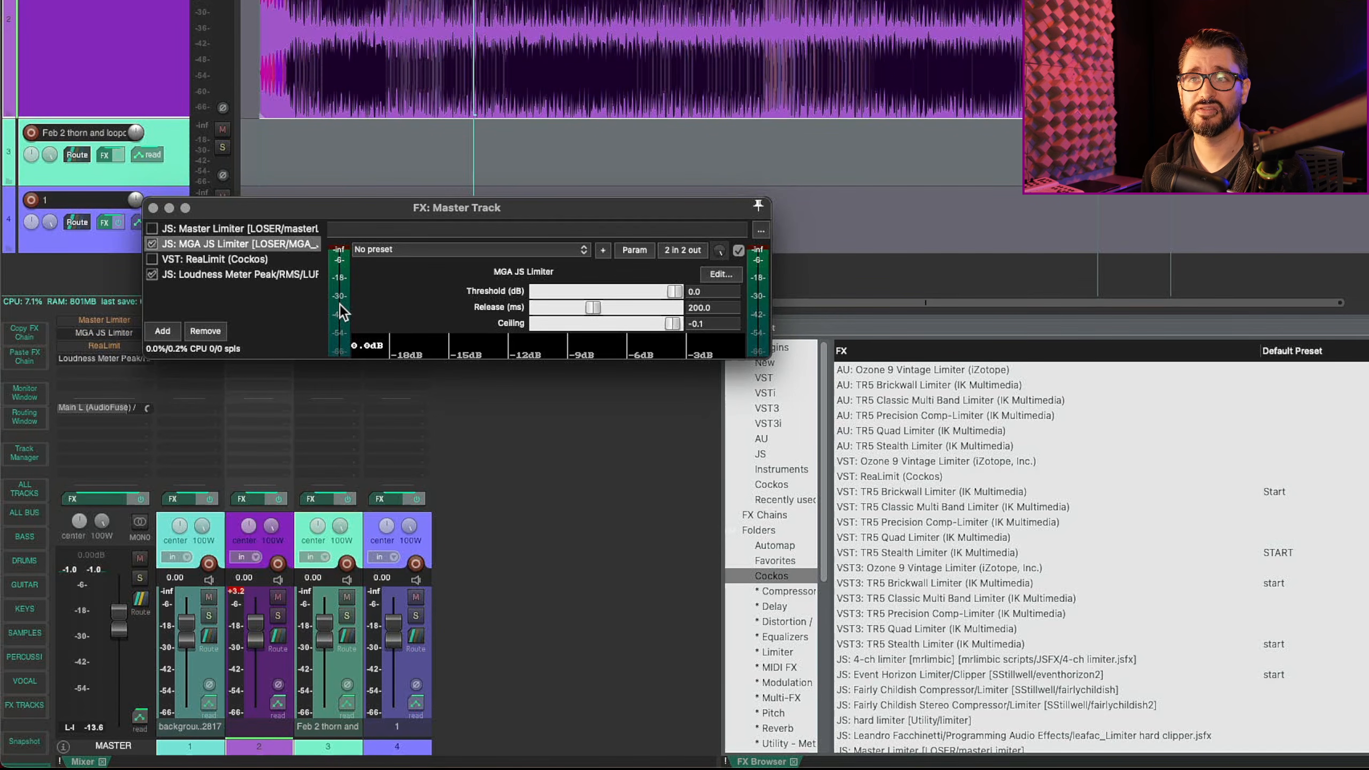
left_click(708, 291)
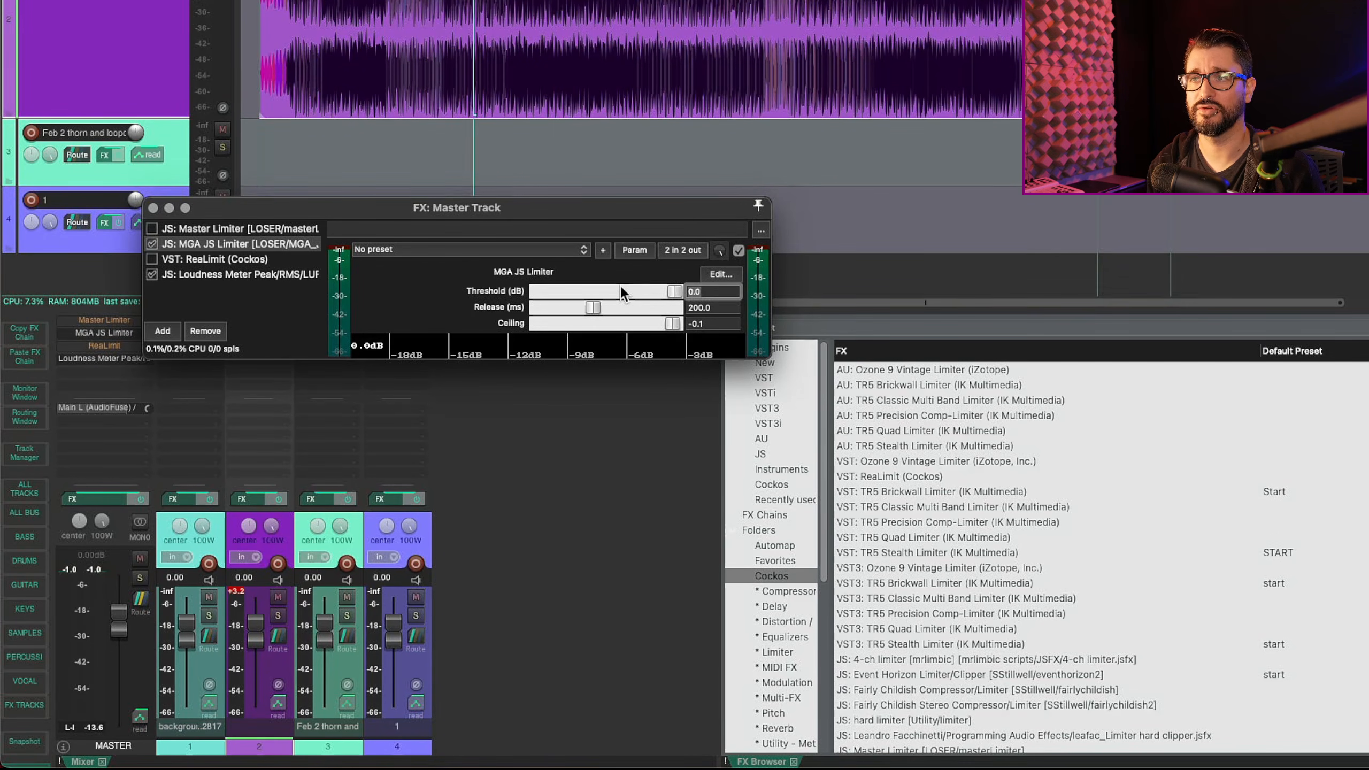
key("BackSpace")
key("BackSpace")
key("BackSpace")
type("-2")
key("Return")
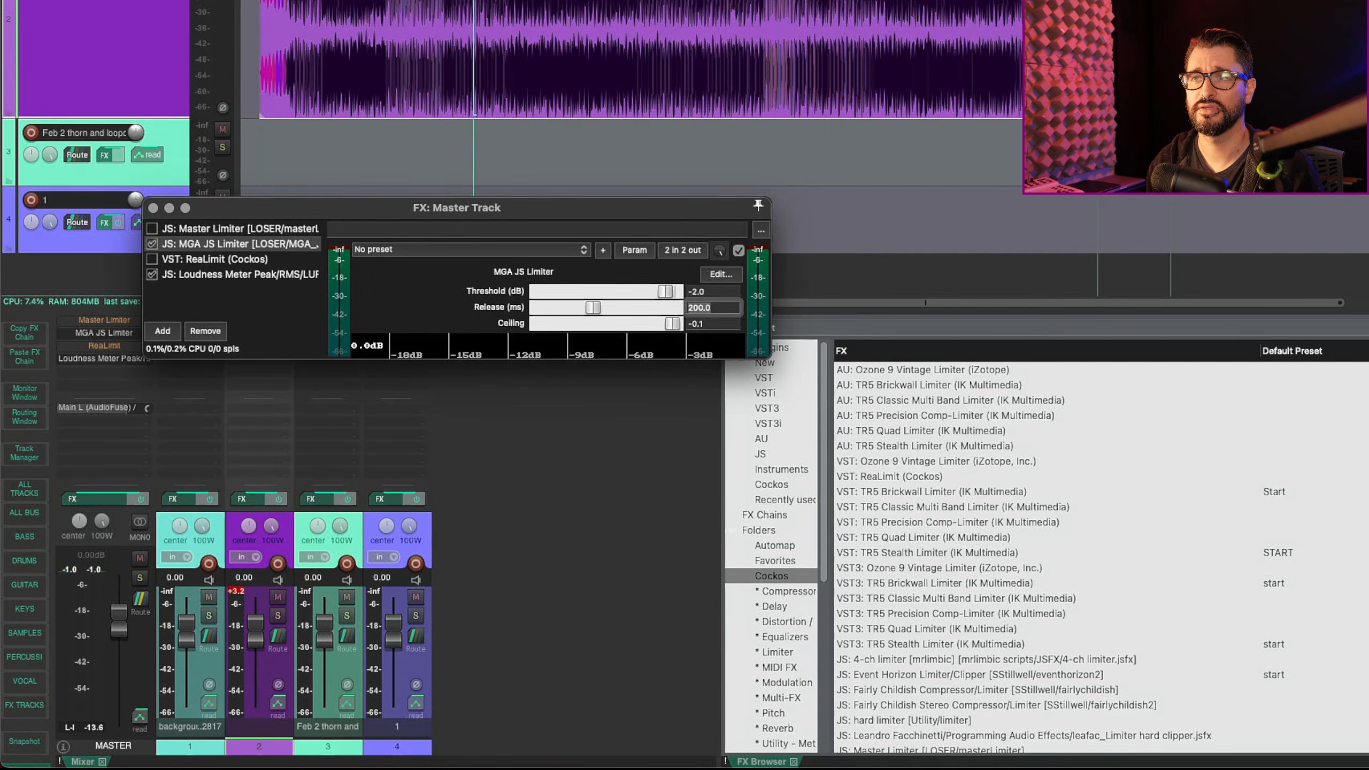
Set the MGA JS Limiter's ceiling to -1 dB
left_click(709, 323)
key("BackSpace")
key("BackSpace")
key("BackSpace")
key("BackSpace")
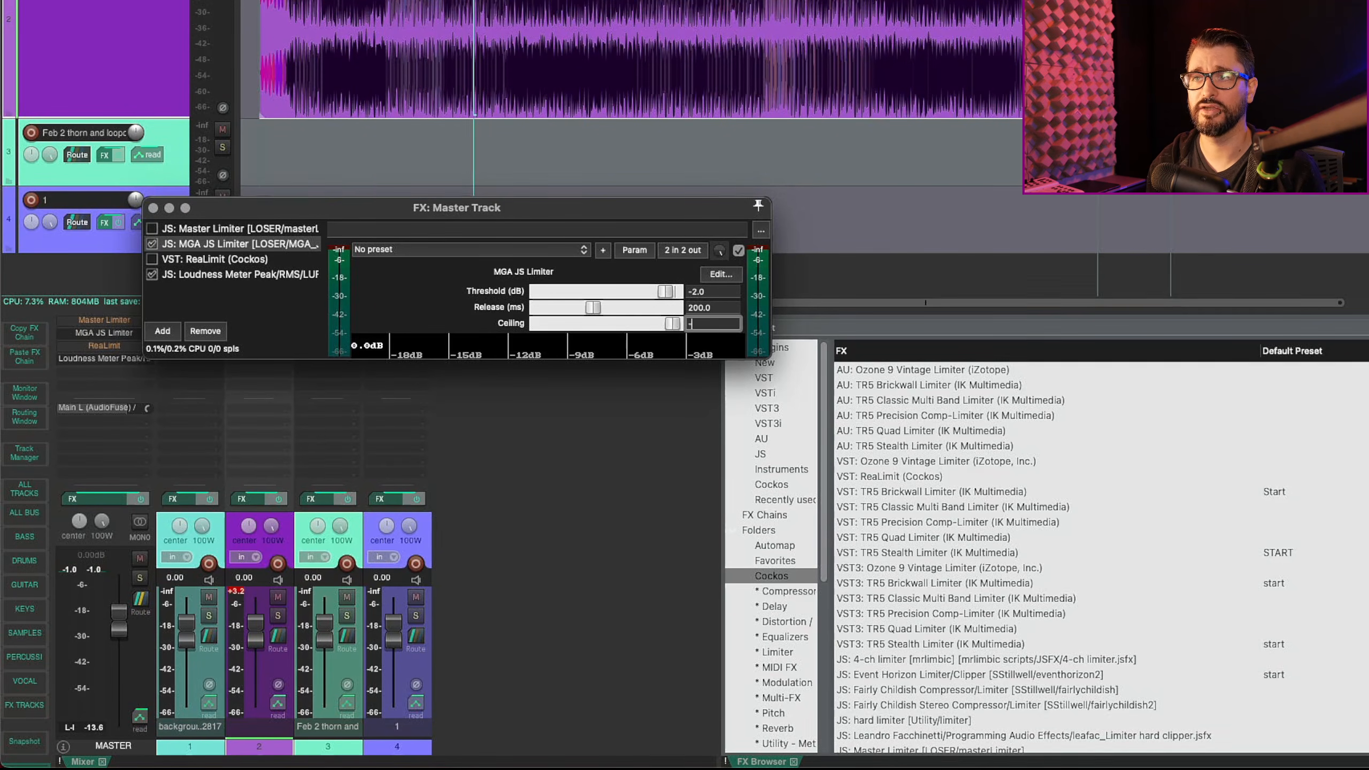
type("-1")
key("Return")
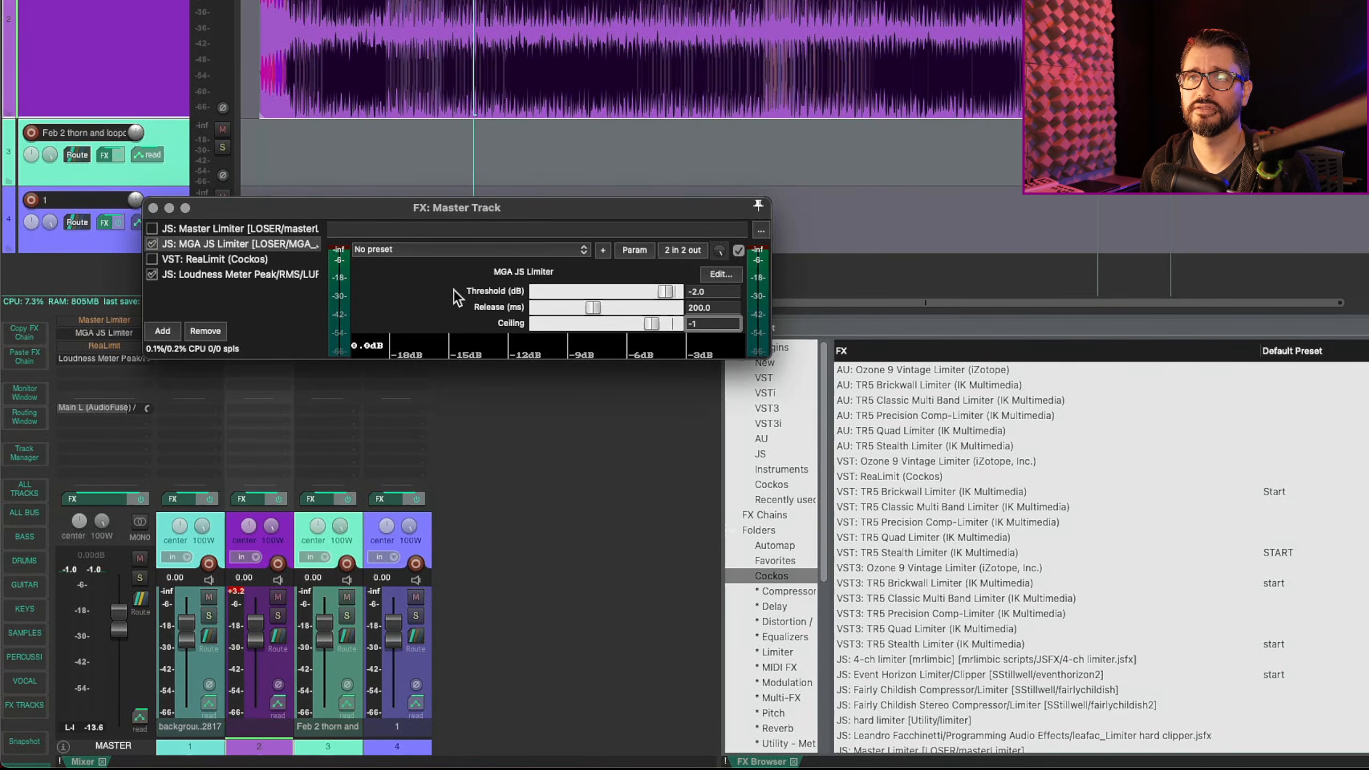
Play the track 2 audio through the MGA JS Limiter to check its gain reduction and output level
left_click(472, 21)
key("space")
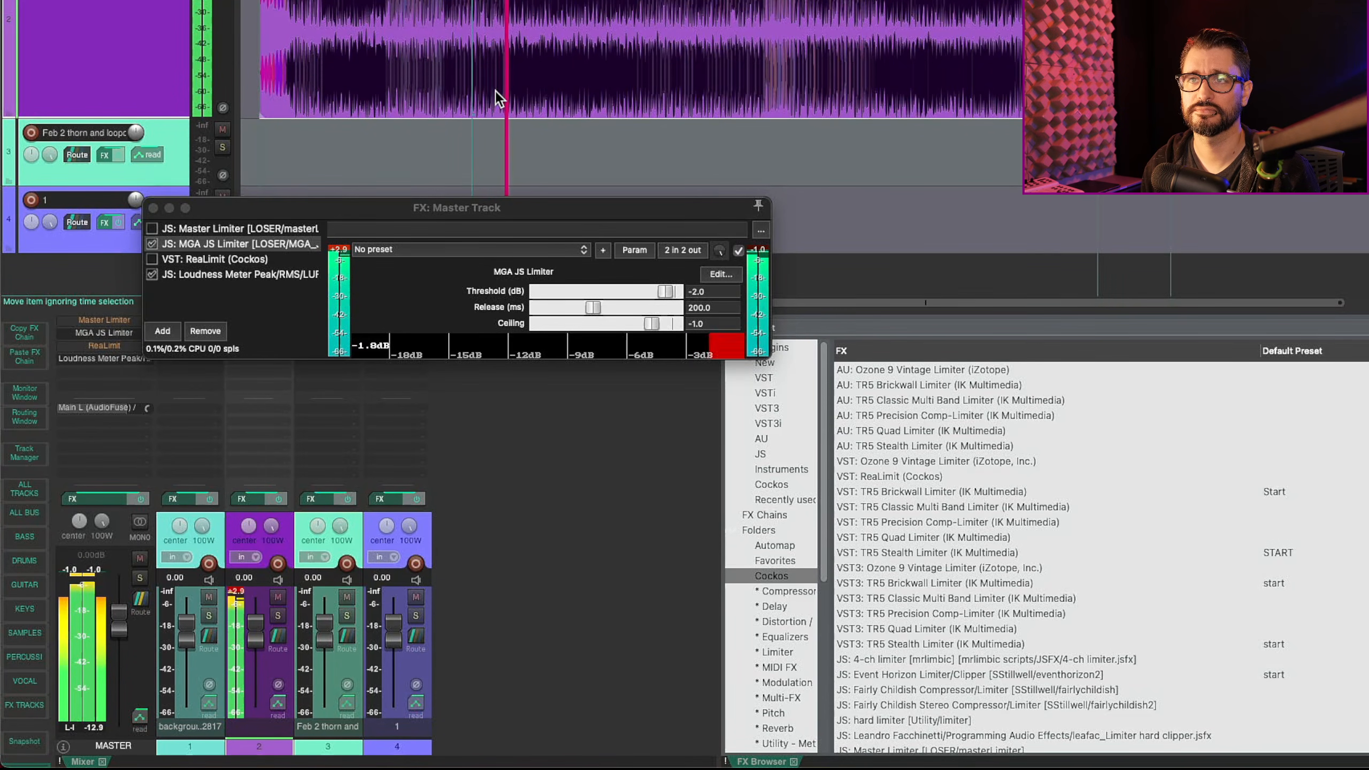
key("space")
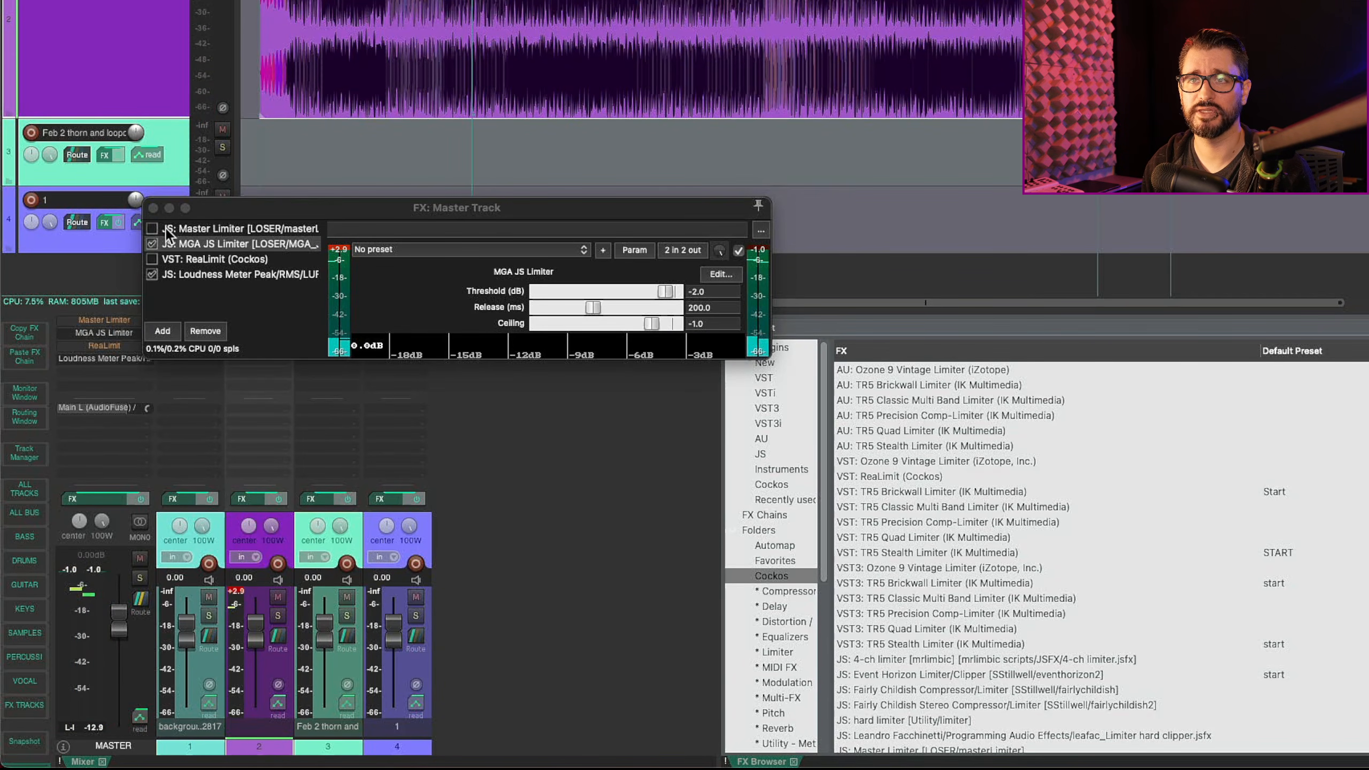
Bypass the MGA JS Limiter, enable ReaLimit, and show its settings in an enlarged effects window with a wider waveform display
left_click(187, 260)
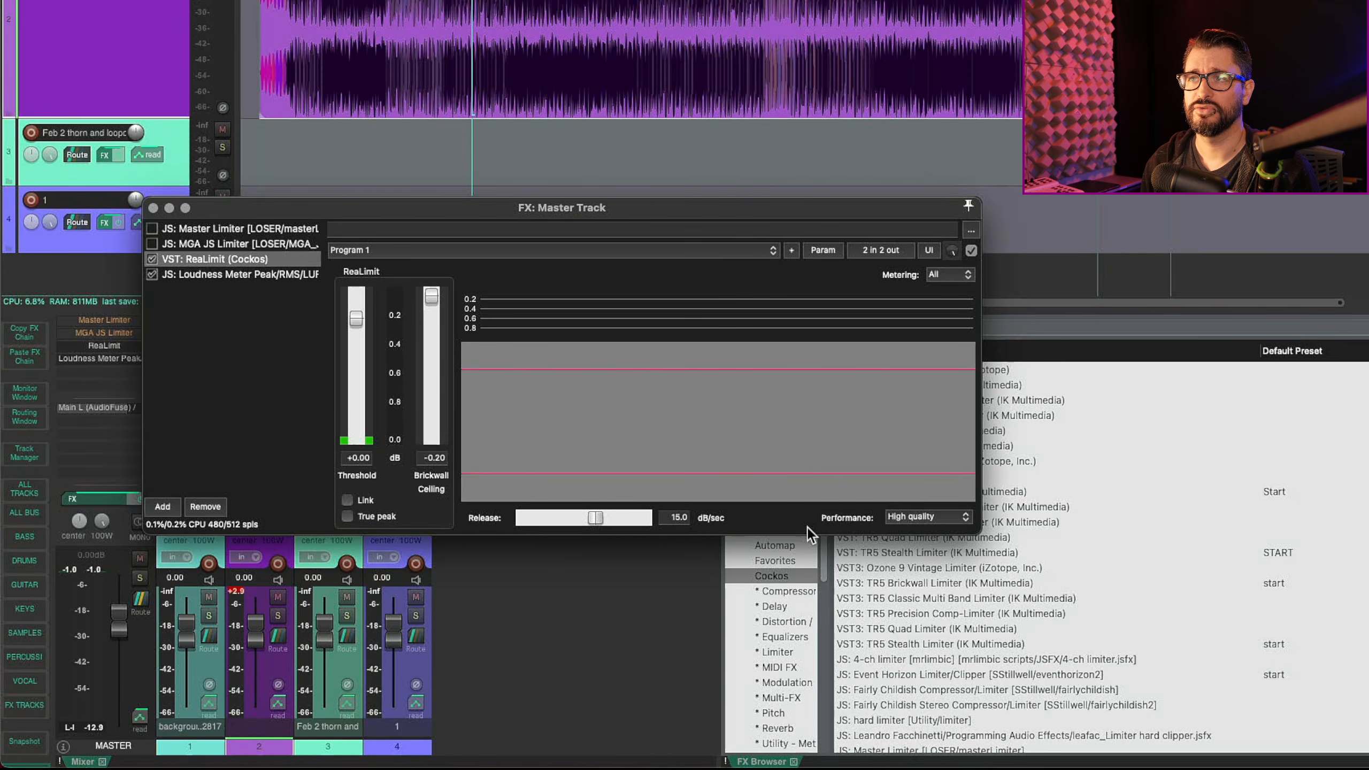
left_click_drag(803, 197, 803, 0)
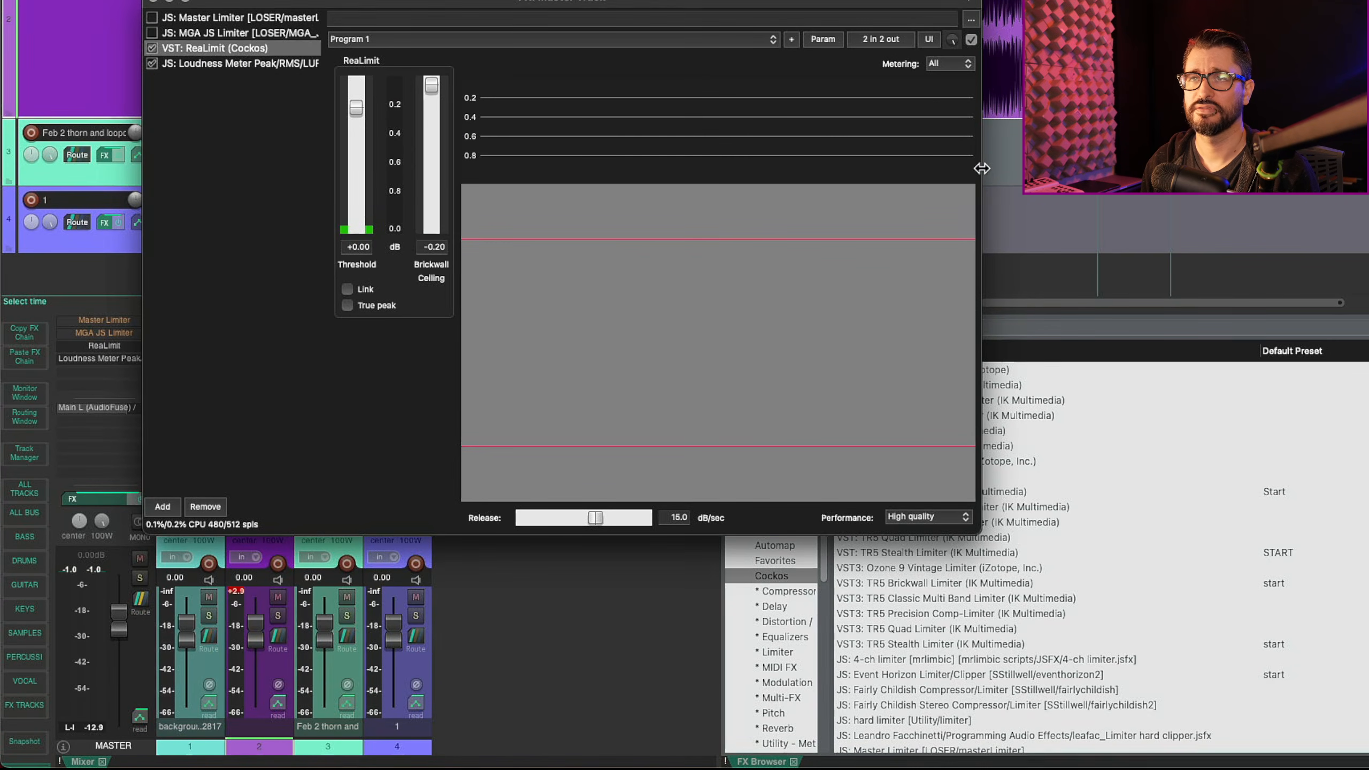
left_click_drag(977, 168, 1261, 168)
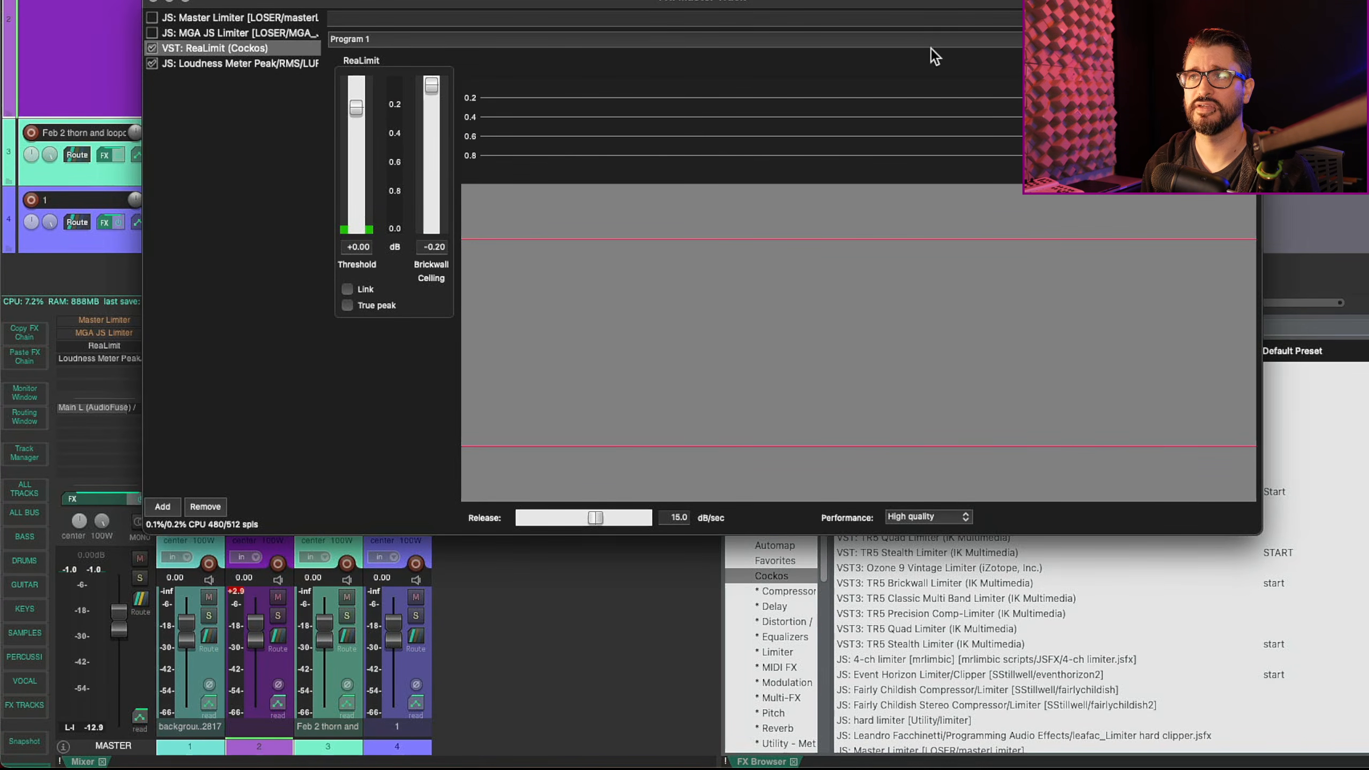
left_click_drag(908, 3, 828, 126)
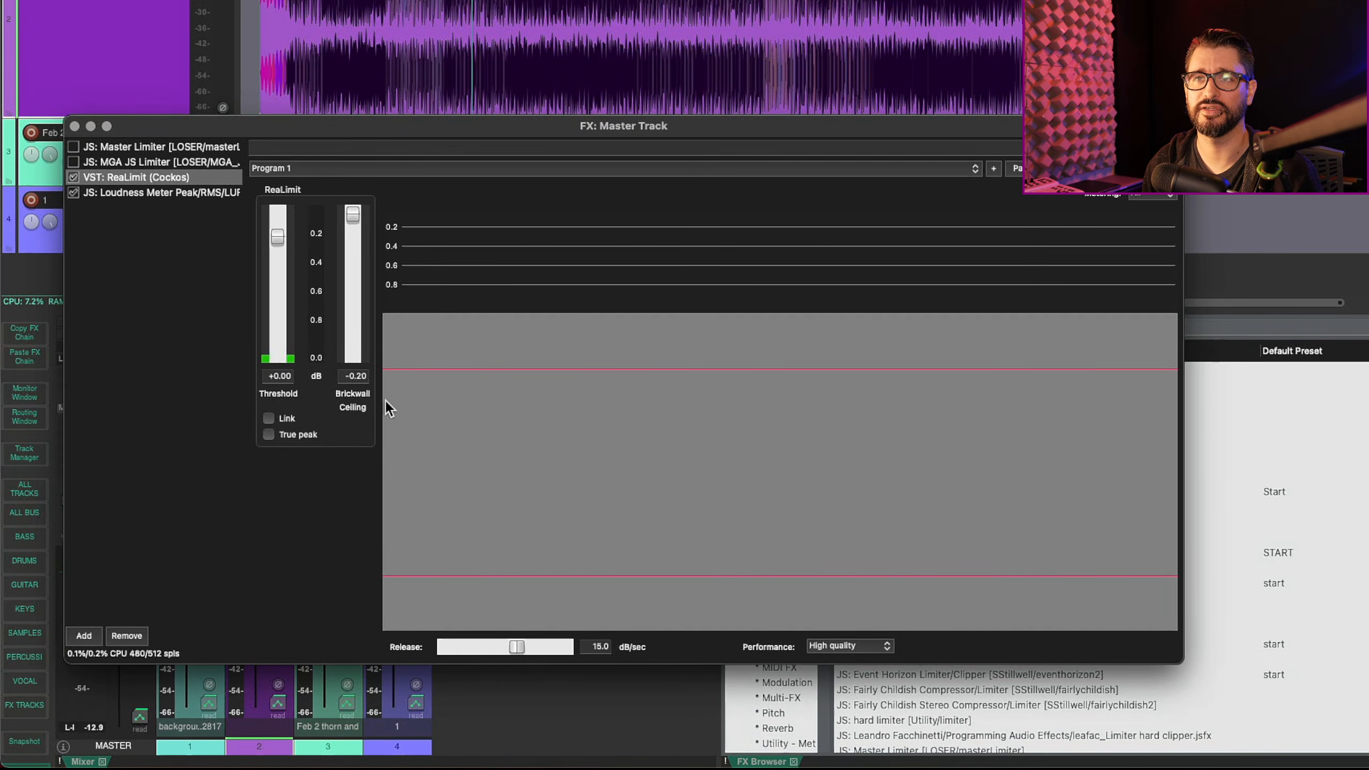
Set ReaLimit's threshold to -2 dB and its brickwall ceiling to -1 dB
left_click(293, 379)
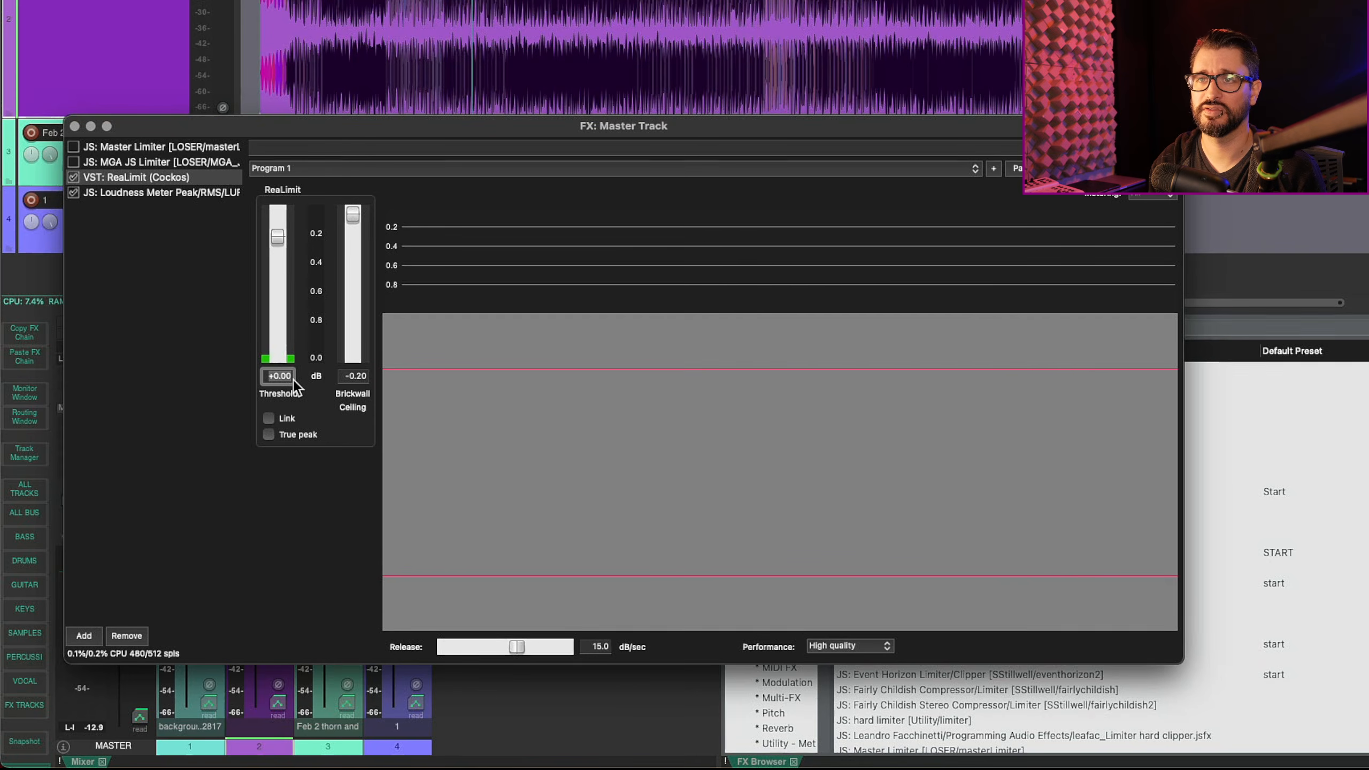
type("-2")
key("Tab")
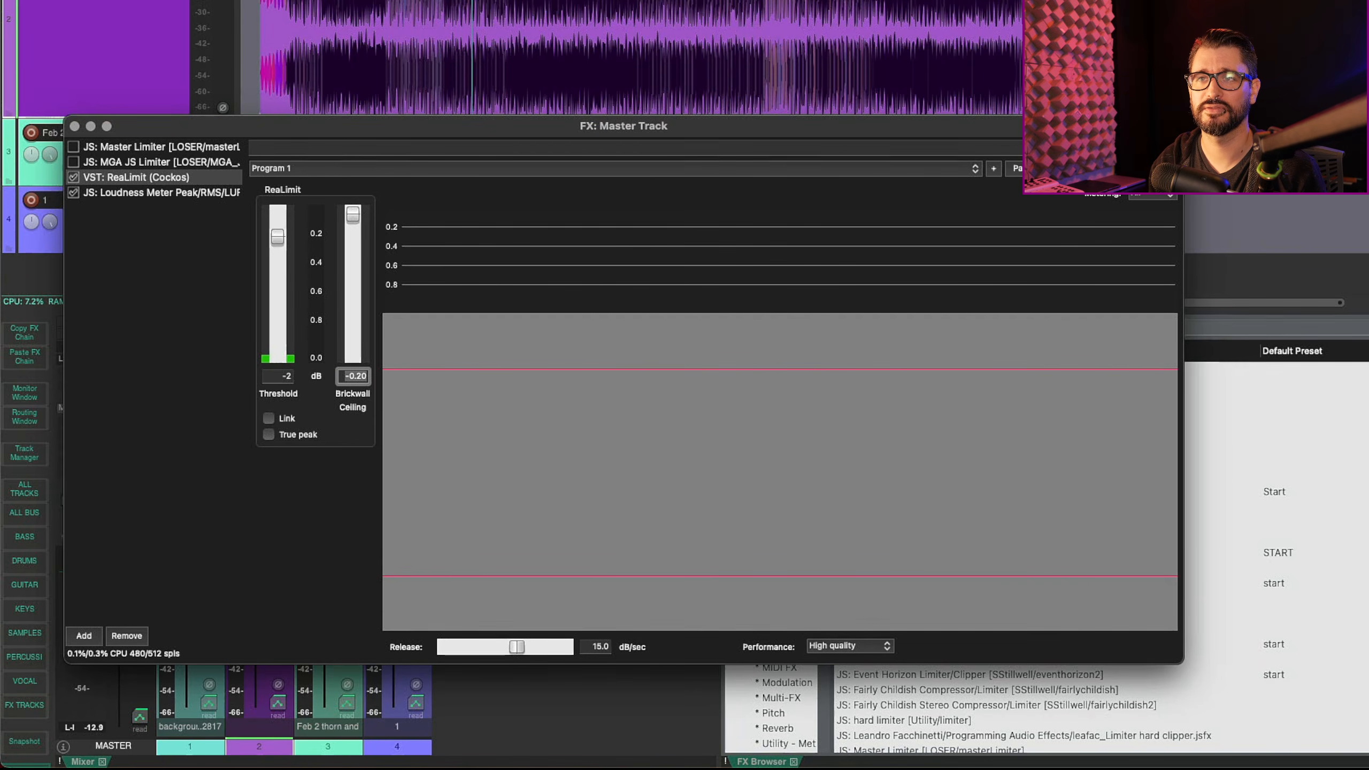
type("-1")
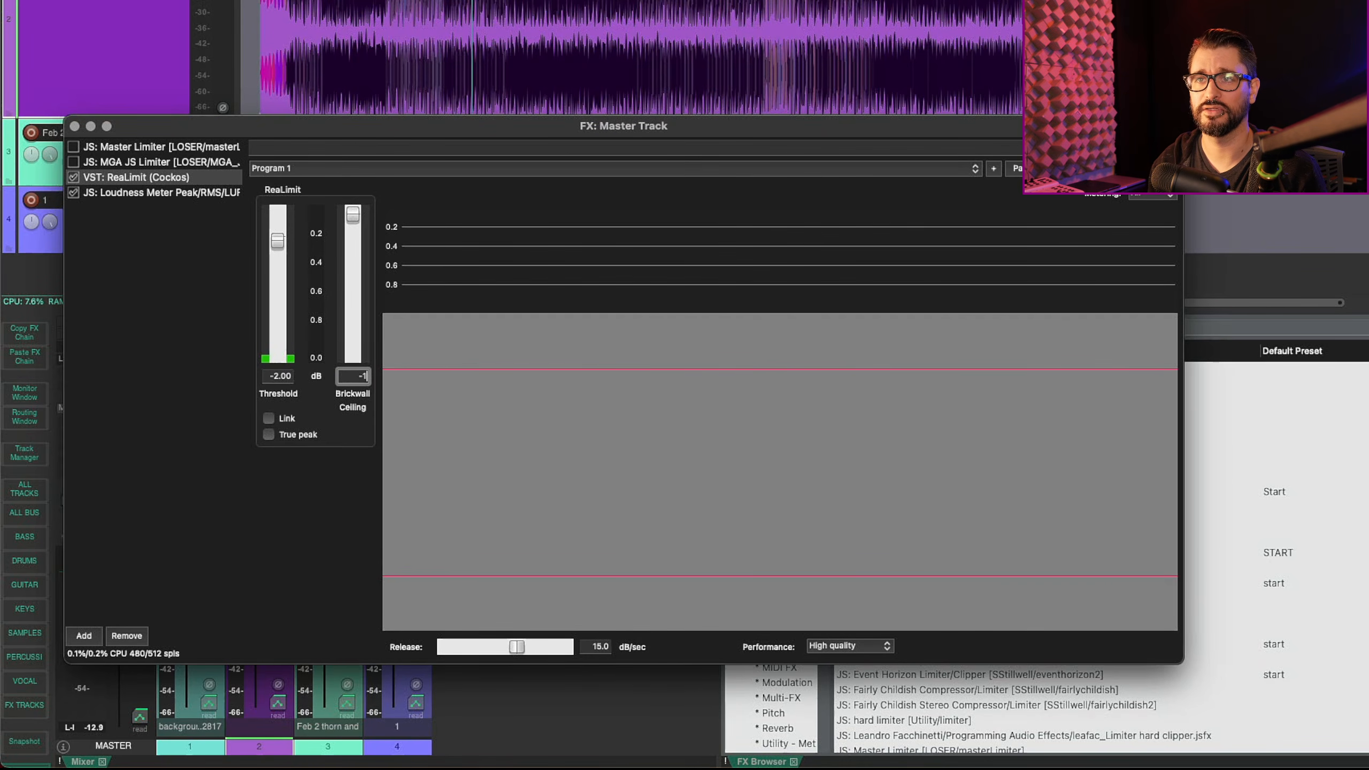
key("Return")
Play the audio through ReaLimit and reset its peak gain reduction reading to check how much it limits
key("space")
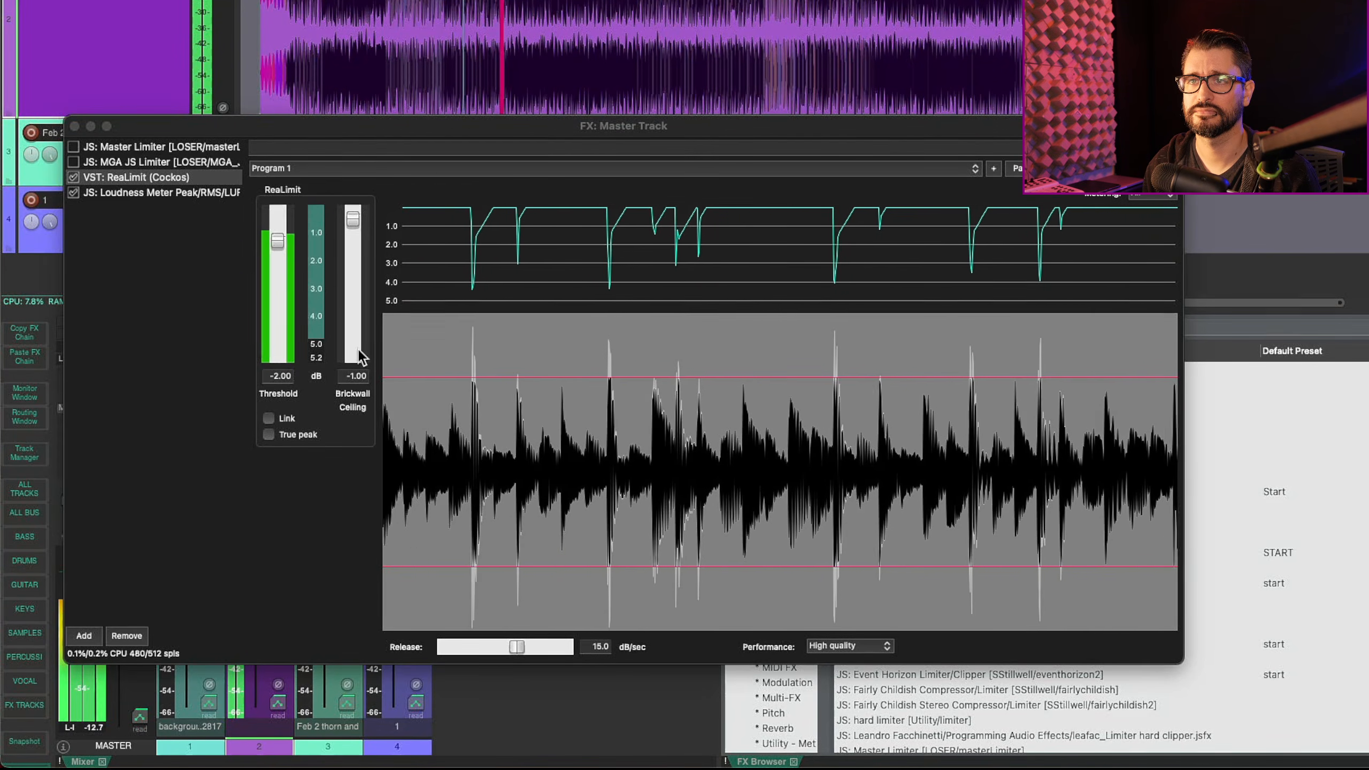
left_click(317, 360)
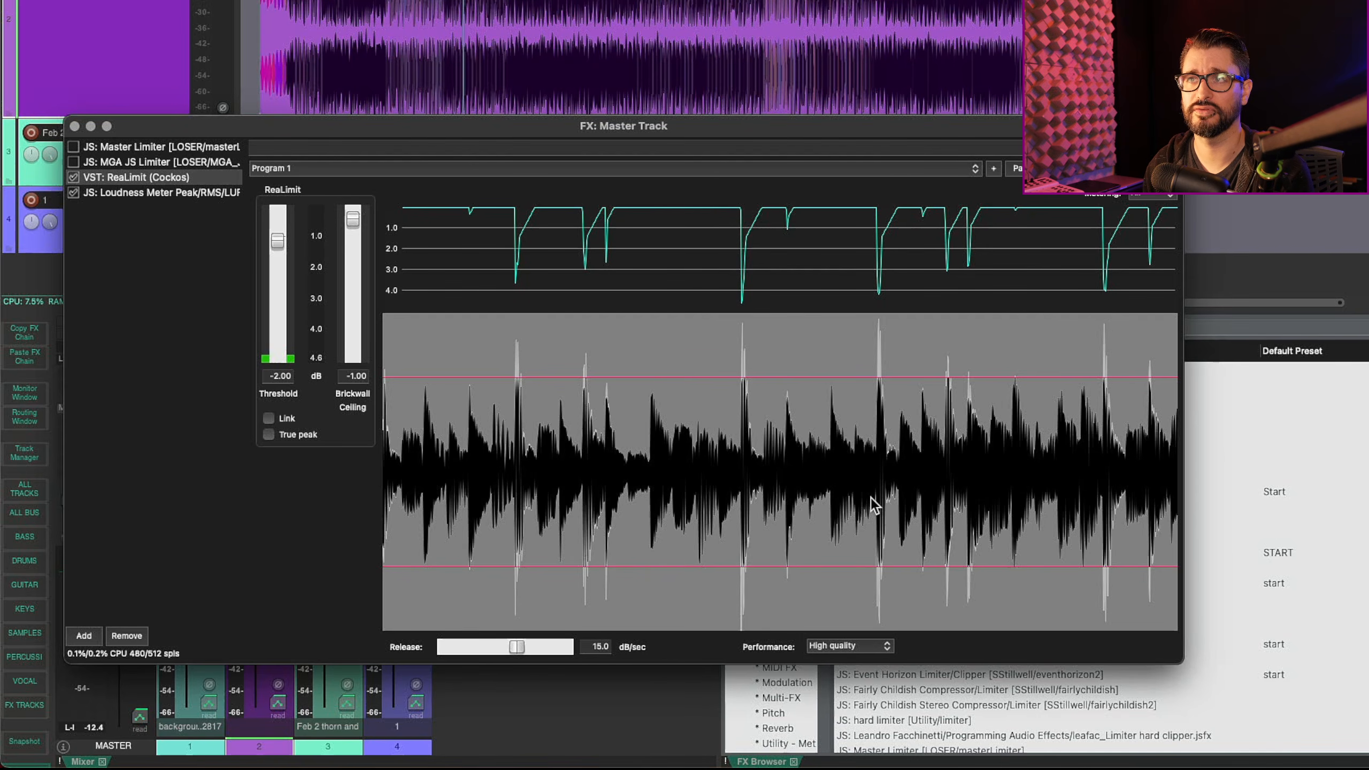
Uncover the master meter, bypass ReaLimit, and play the audio through the Master Limiter and the MGA JS Limiter in turn for comparison
left_click_drag(786, 127, 781, 125)
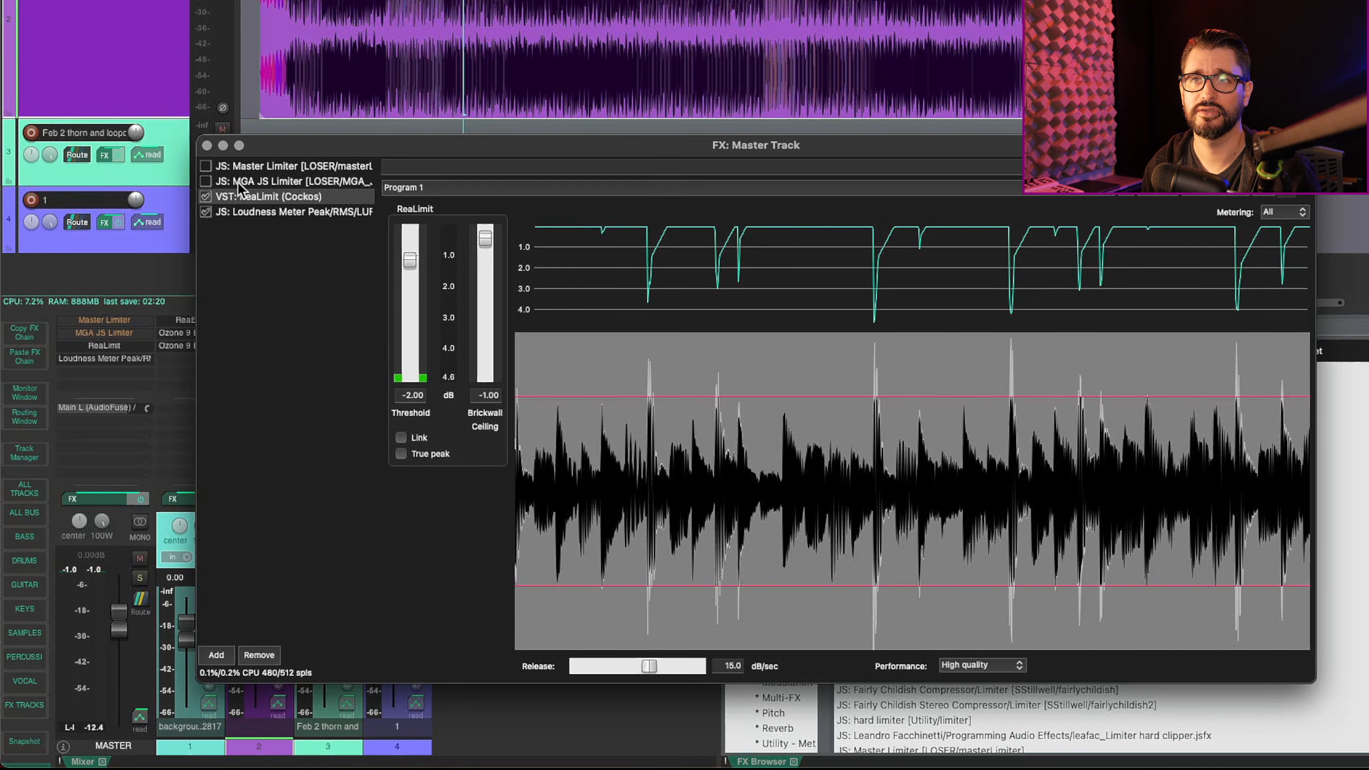
left_click(206, 196)
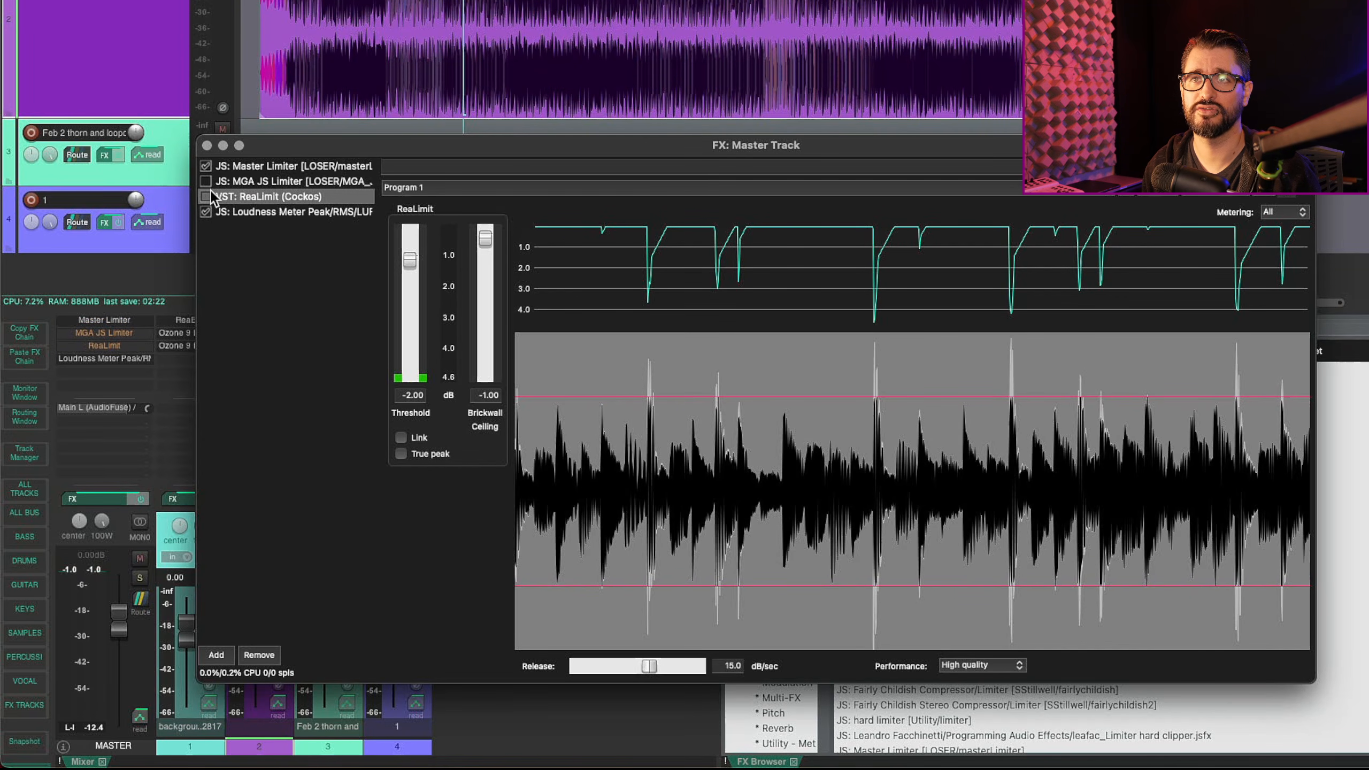
left_click(239, 166)
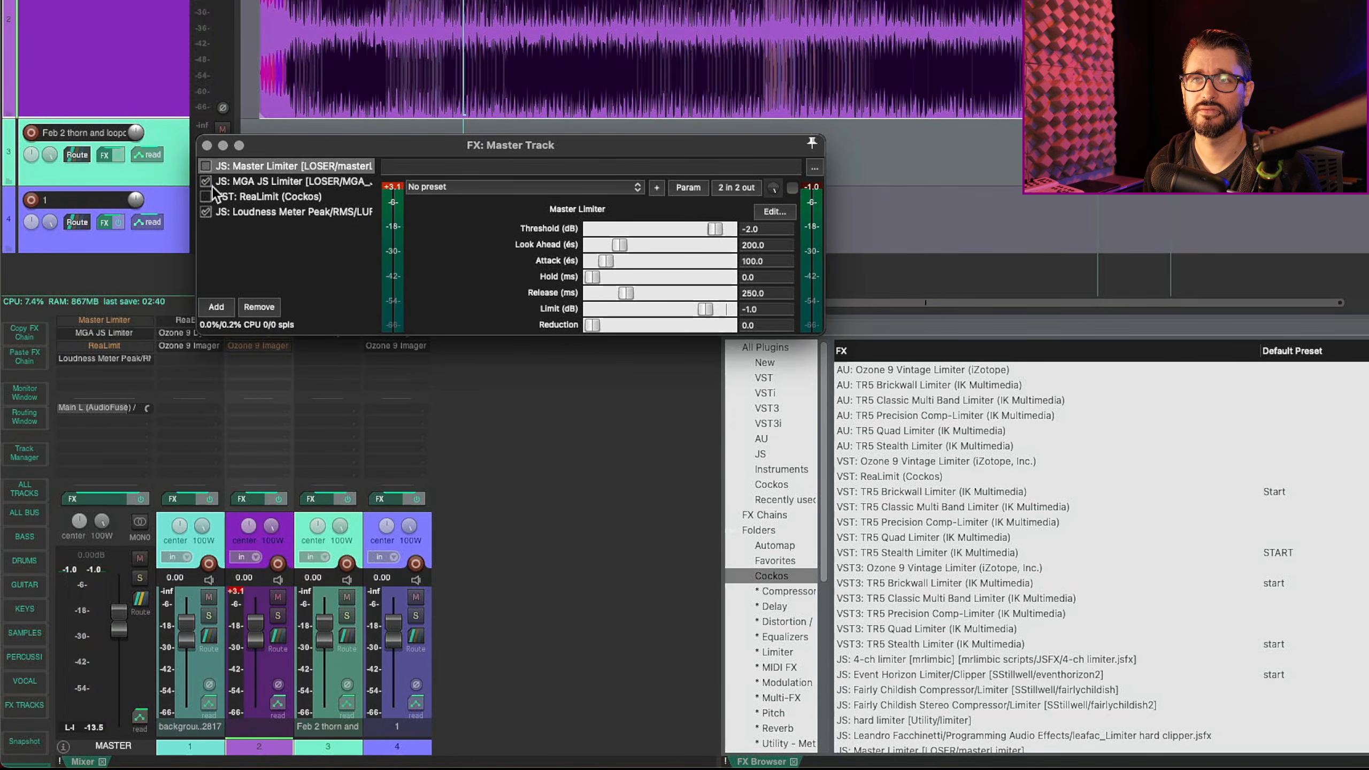
key("space")
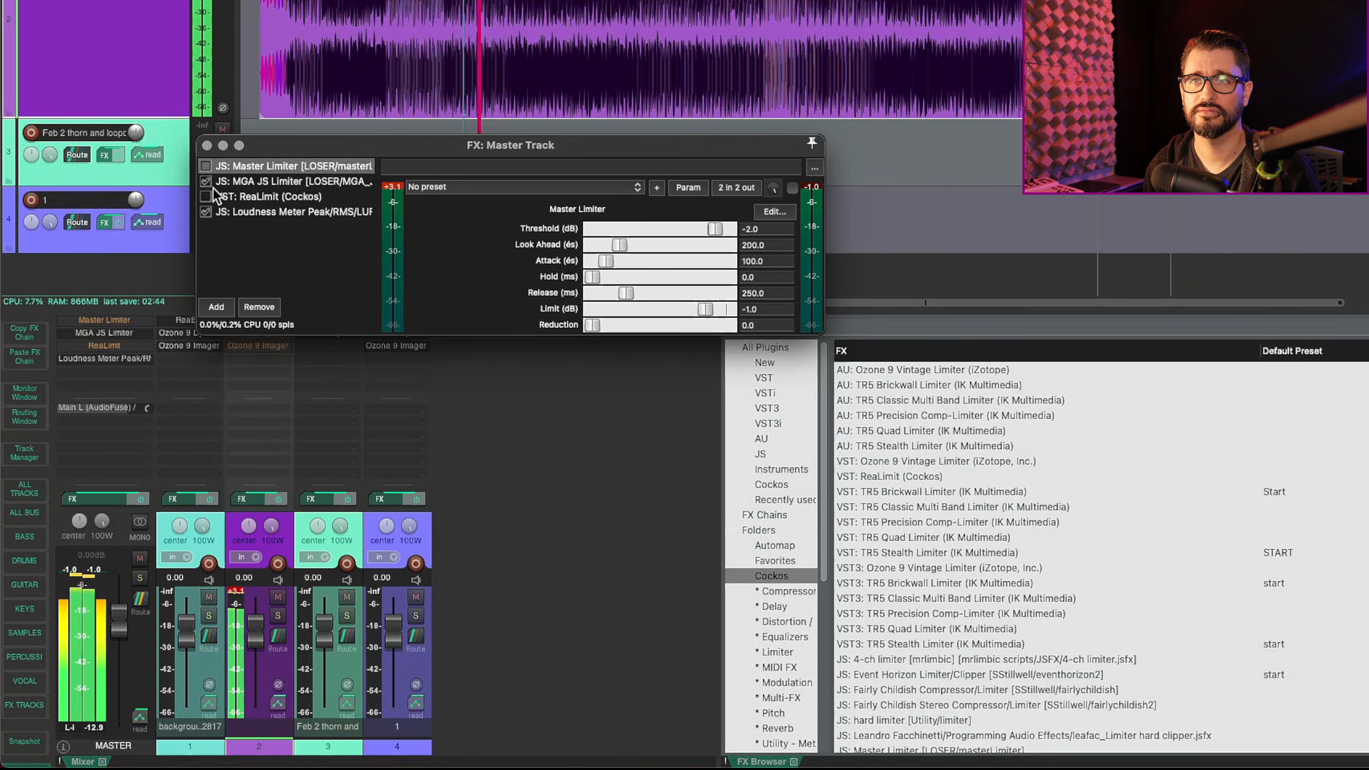
key("space")
Switch the active limiter from the MGA JS Limiter to ReaLimit and play the same passage to compare them
left_click(207, 182)
left_click(206, 196)
key("space")
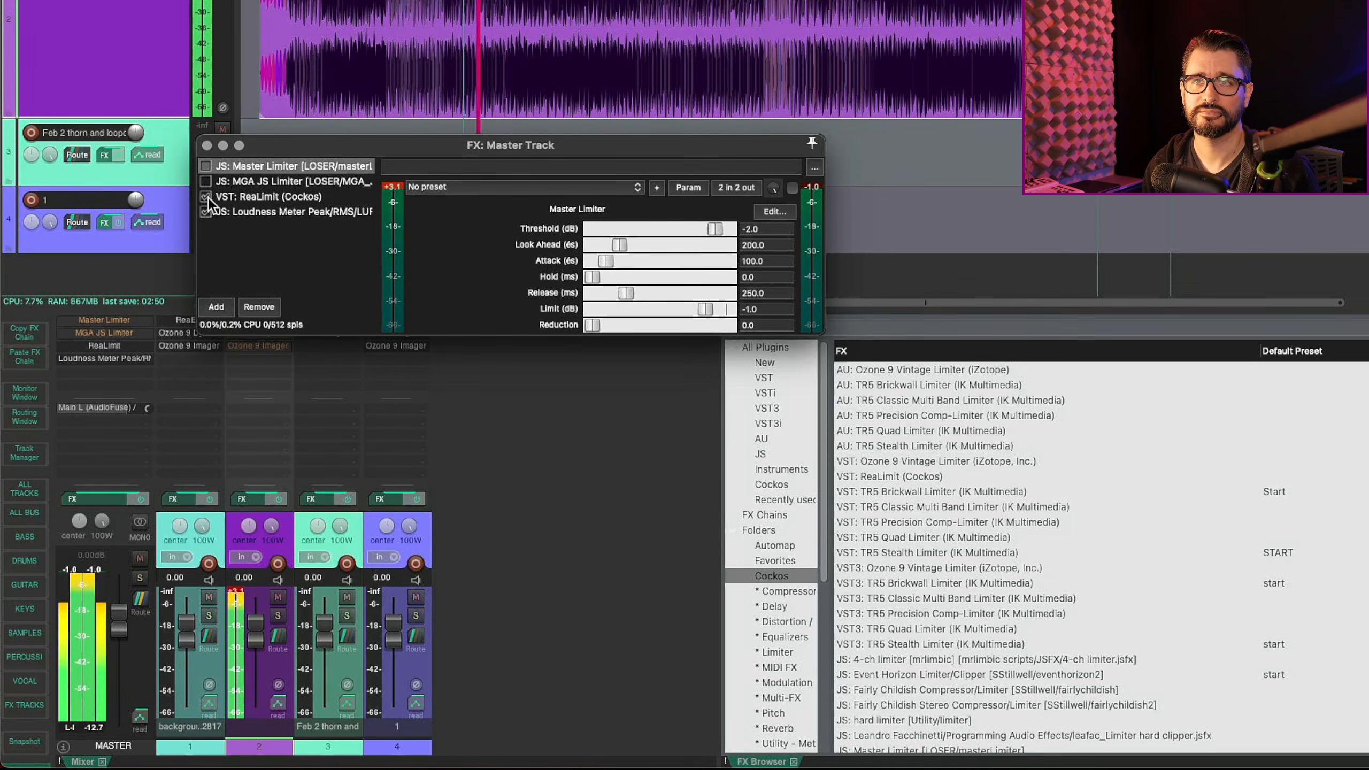
key("space")
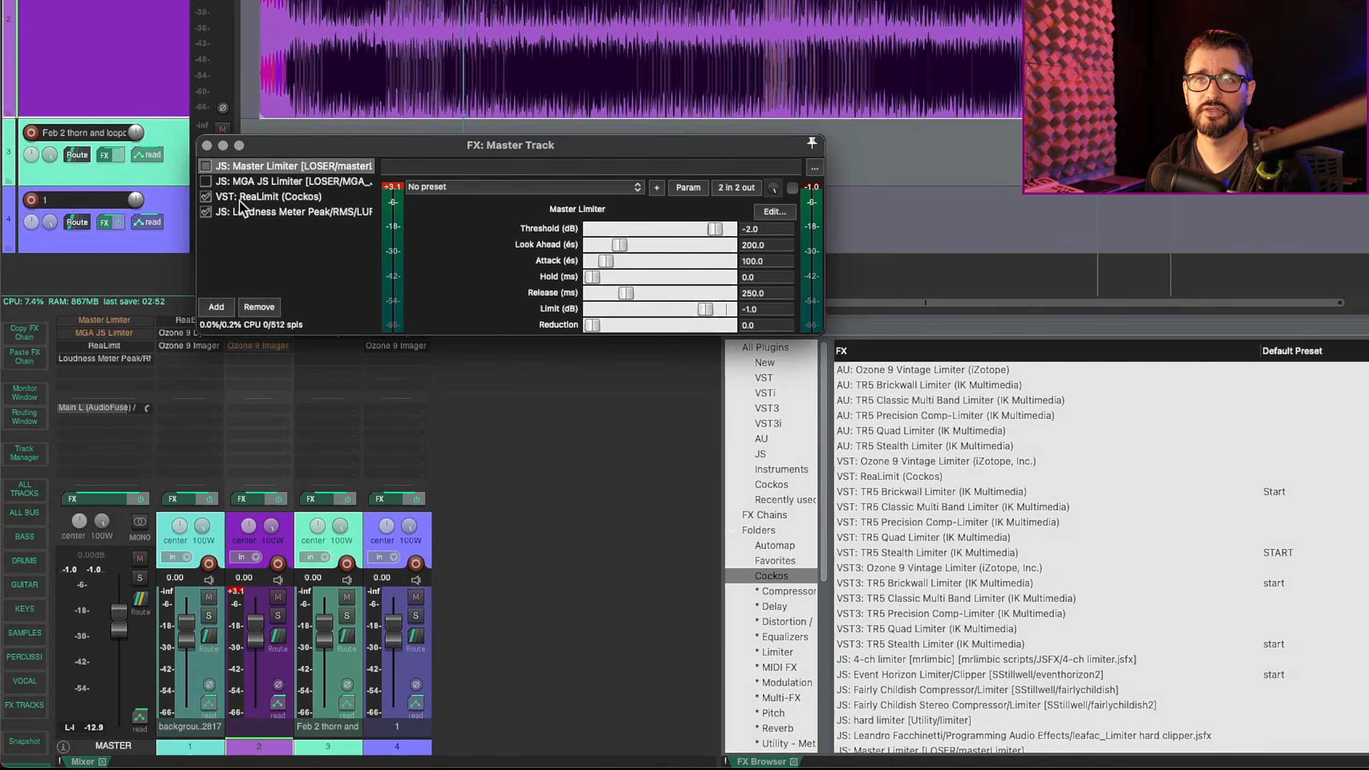
Review the MGA JS Limiter's and ReaLimit's settings, and briefly play the audio through ReaLimit to view its gain reduction
left_click(280, 191)
left_click(283, 184)
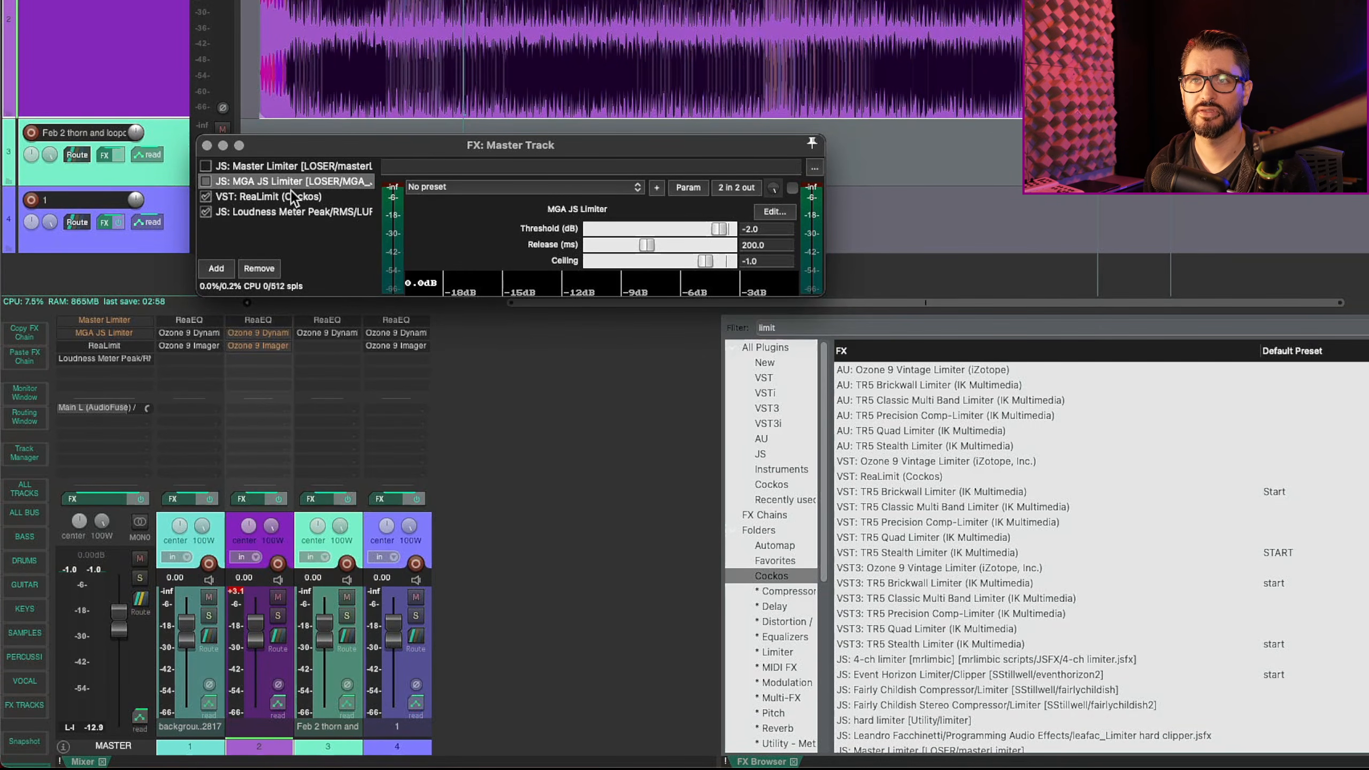
left_click(291, 192)
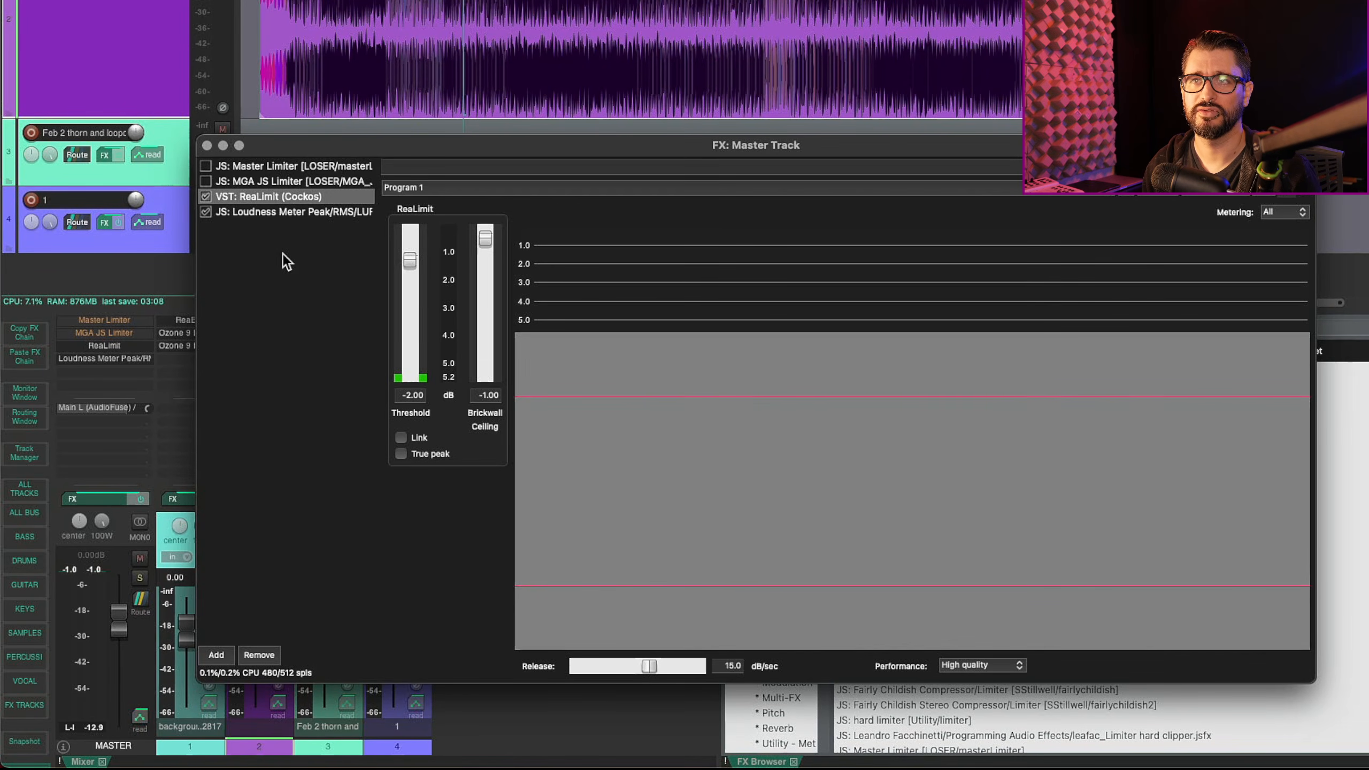
left_click_drag(382, 147, 374, 127)
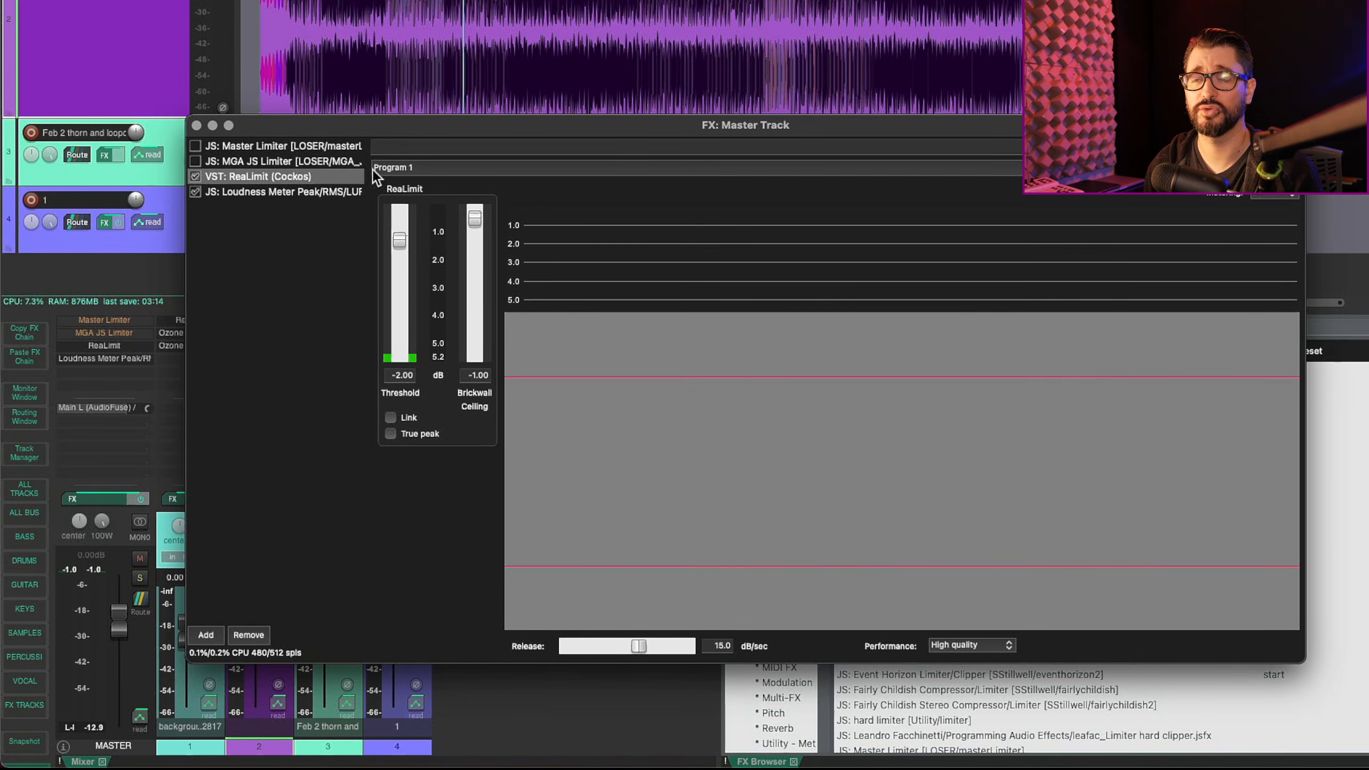
key("space")
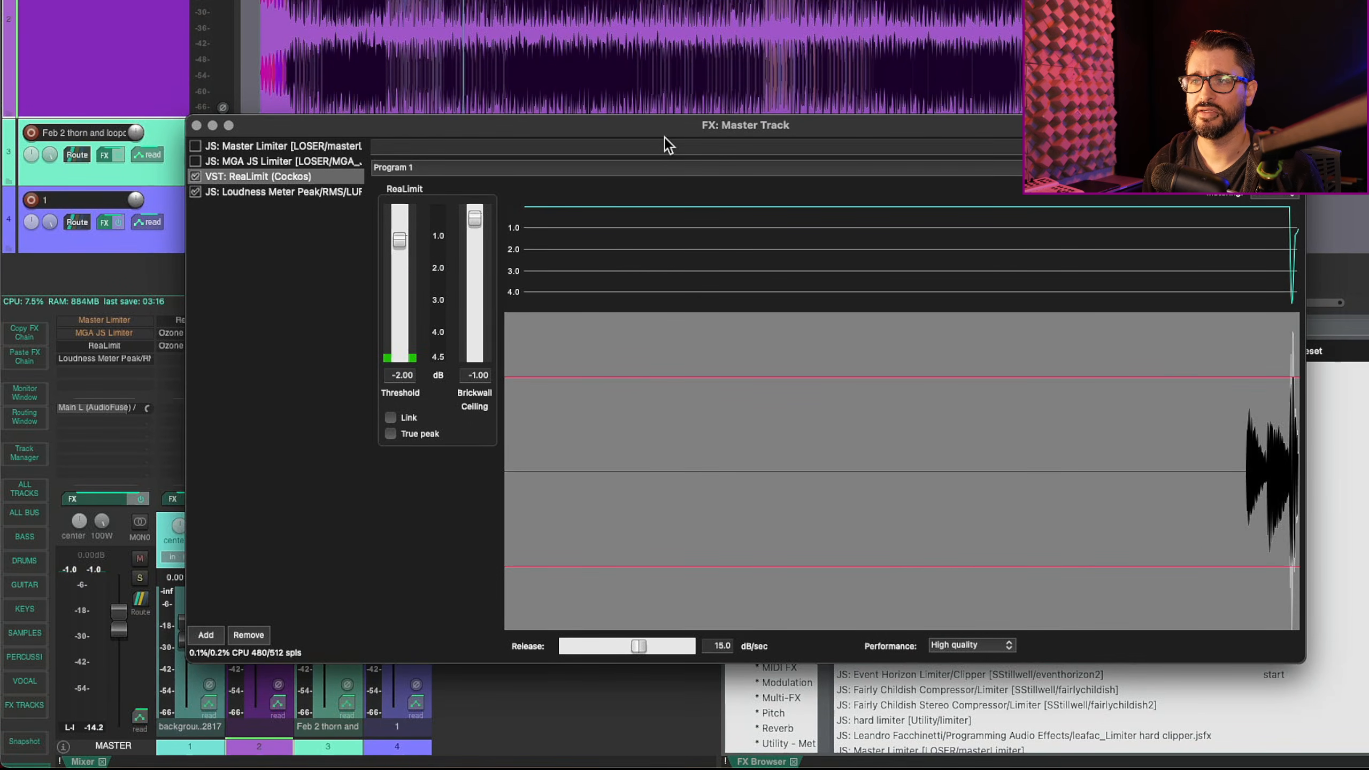
Insert JS: Soft Clipper/Limiter between the MGA JS Limiter and ReaLimit on the master track, and bring its settings into view
left_click_drag(664, 137, 670, 0)
scroll(1086, 696, "down", 3)
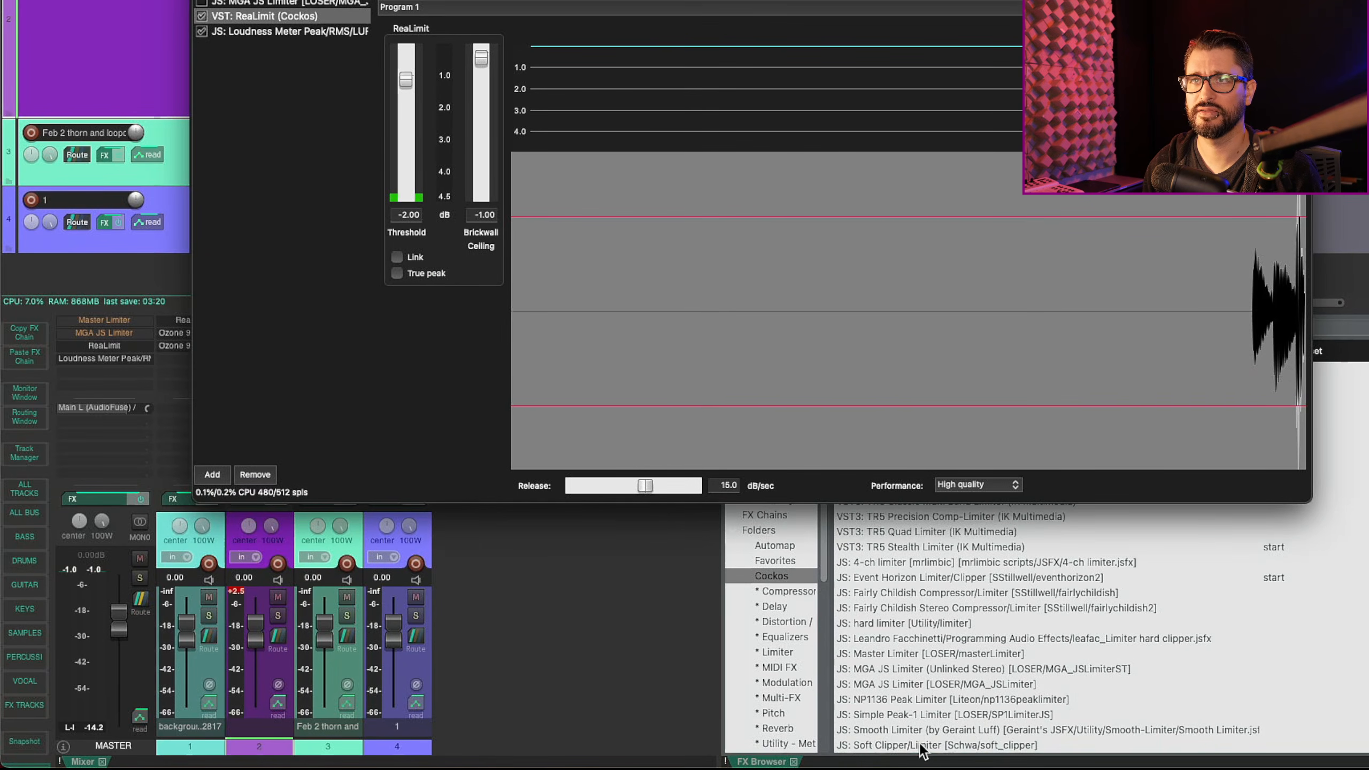
left_click_drag(964, 745, 306, 13)
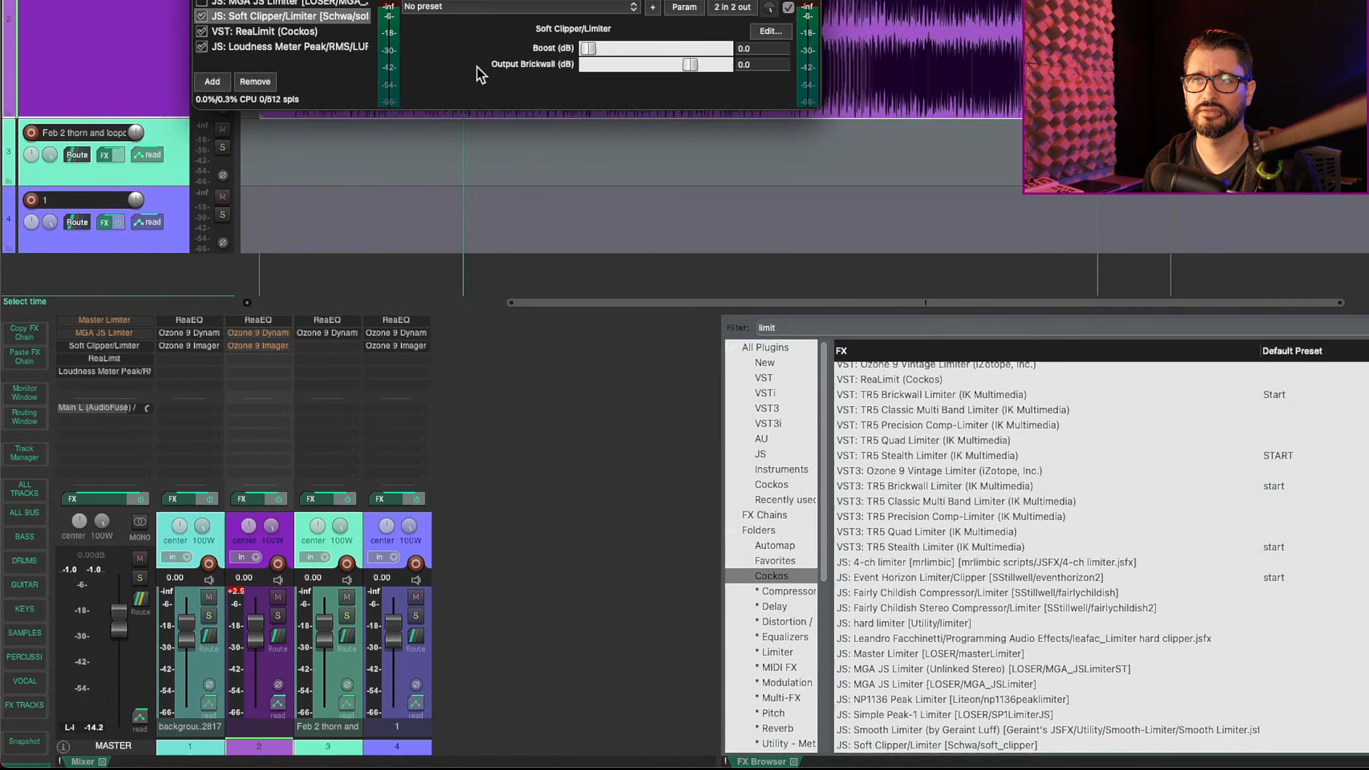
left_click_drag(483, 0, 563, 186)
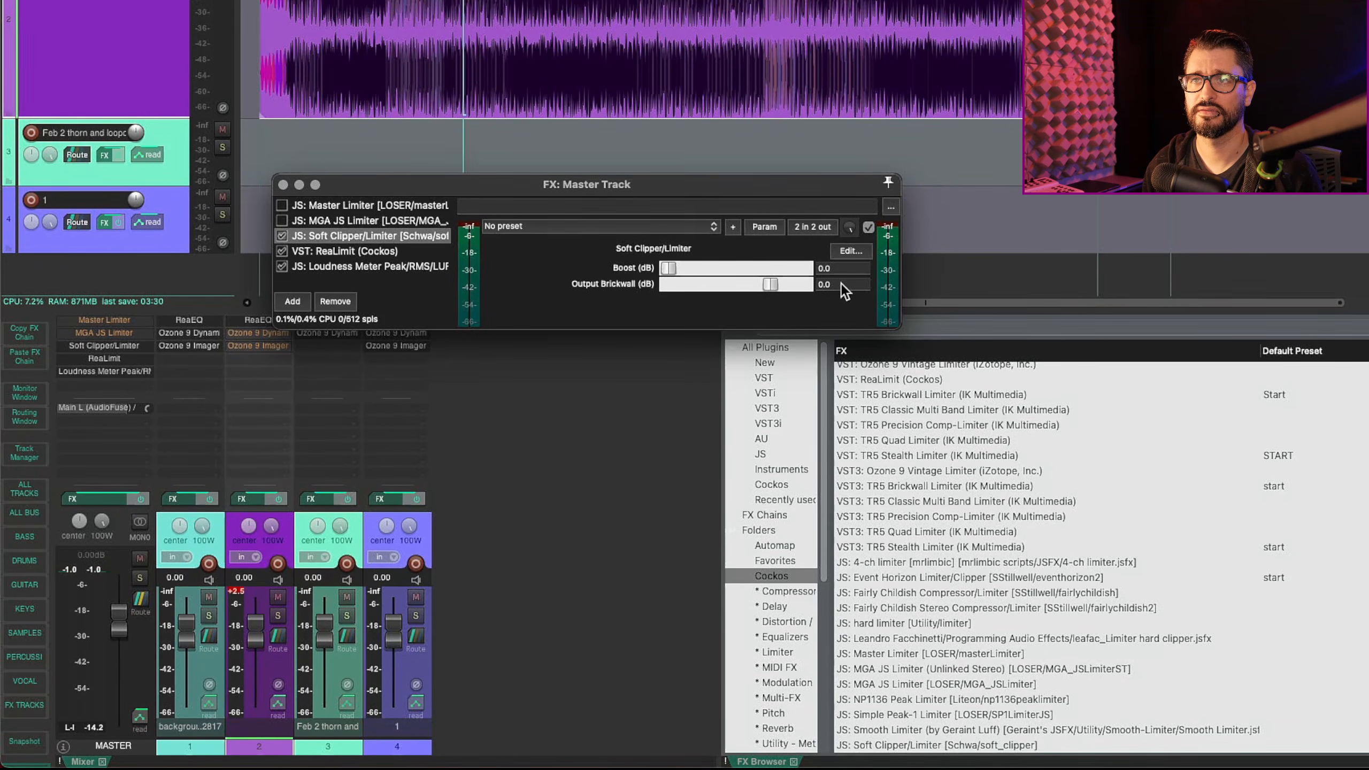
Float the Soft Clipper/Limiter and ReaLimit in separate windows and arrange them one above the other with the master meter uncovered
double_click(398, 242)
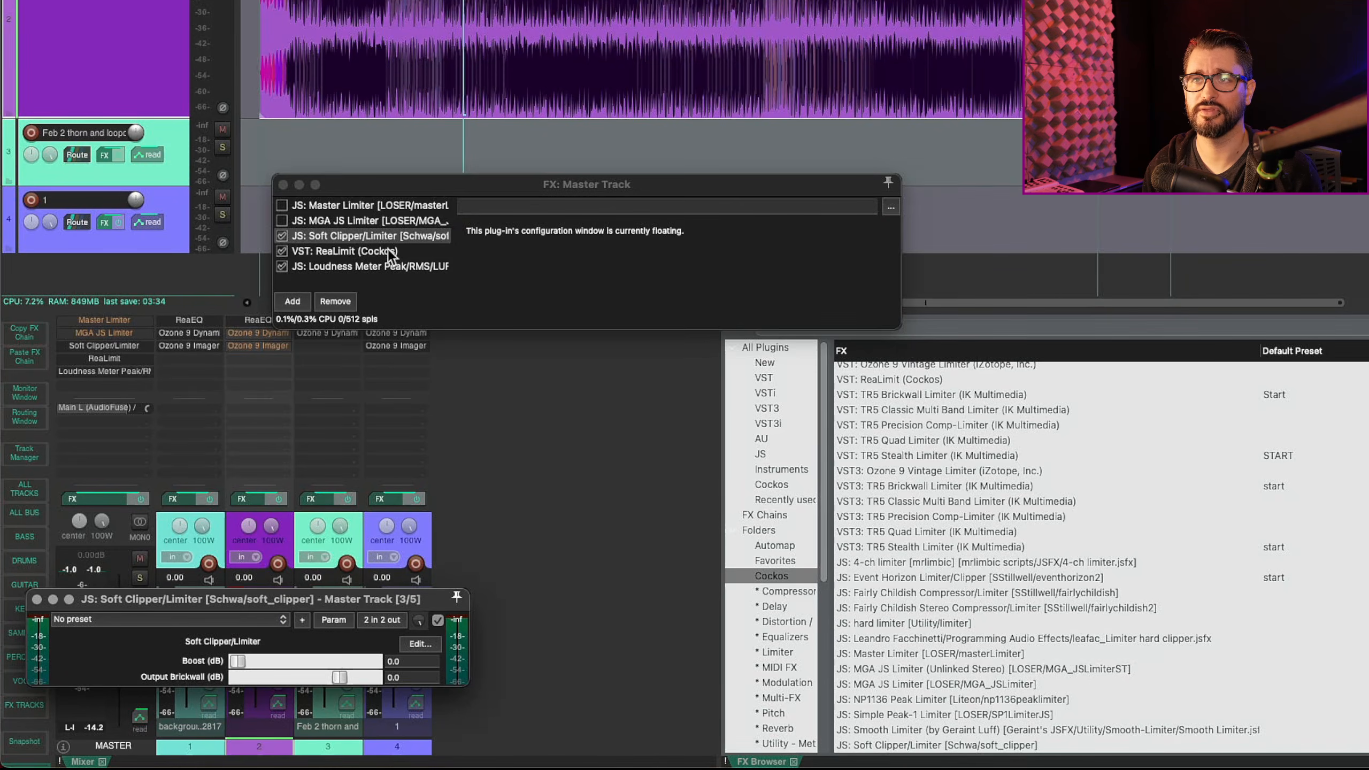
double_click(390, 251)
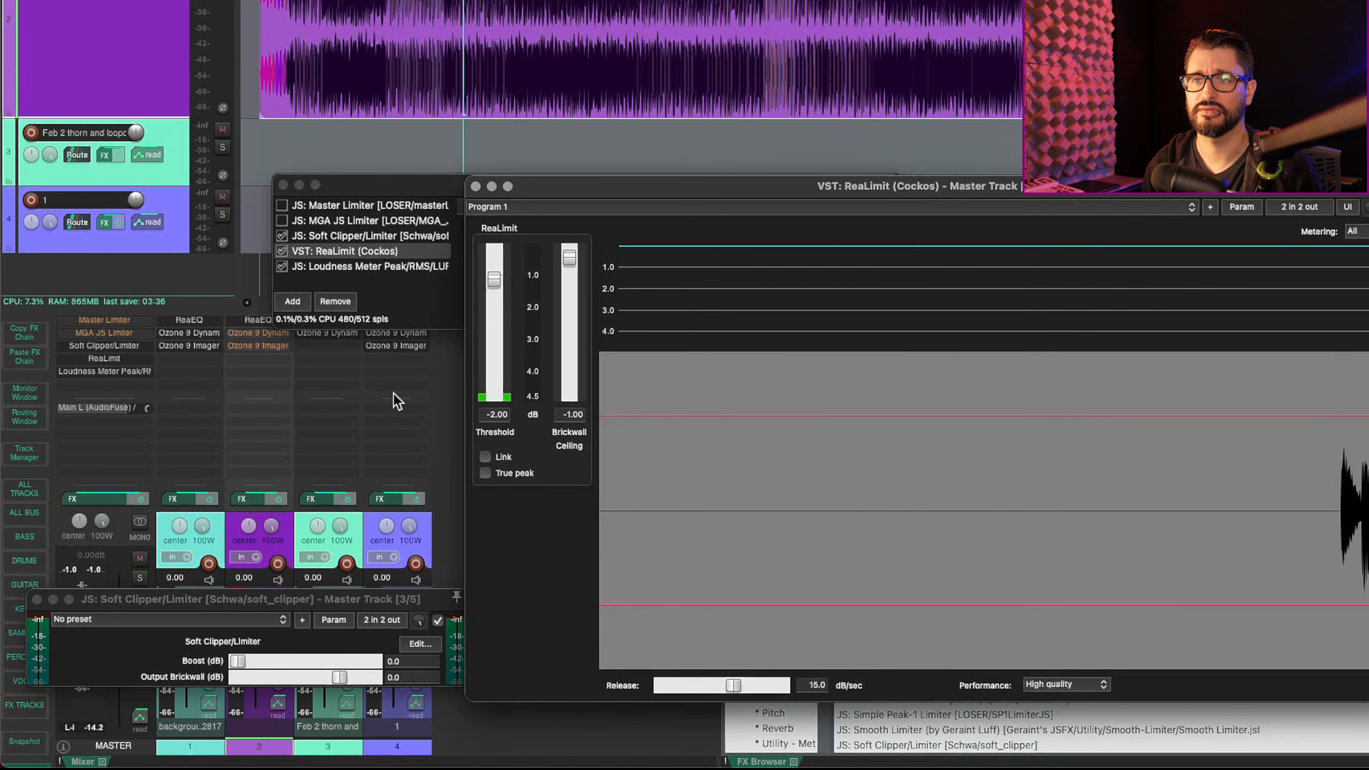
left_click_drag(316, 600, 747, 99)
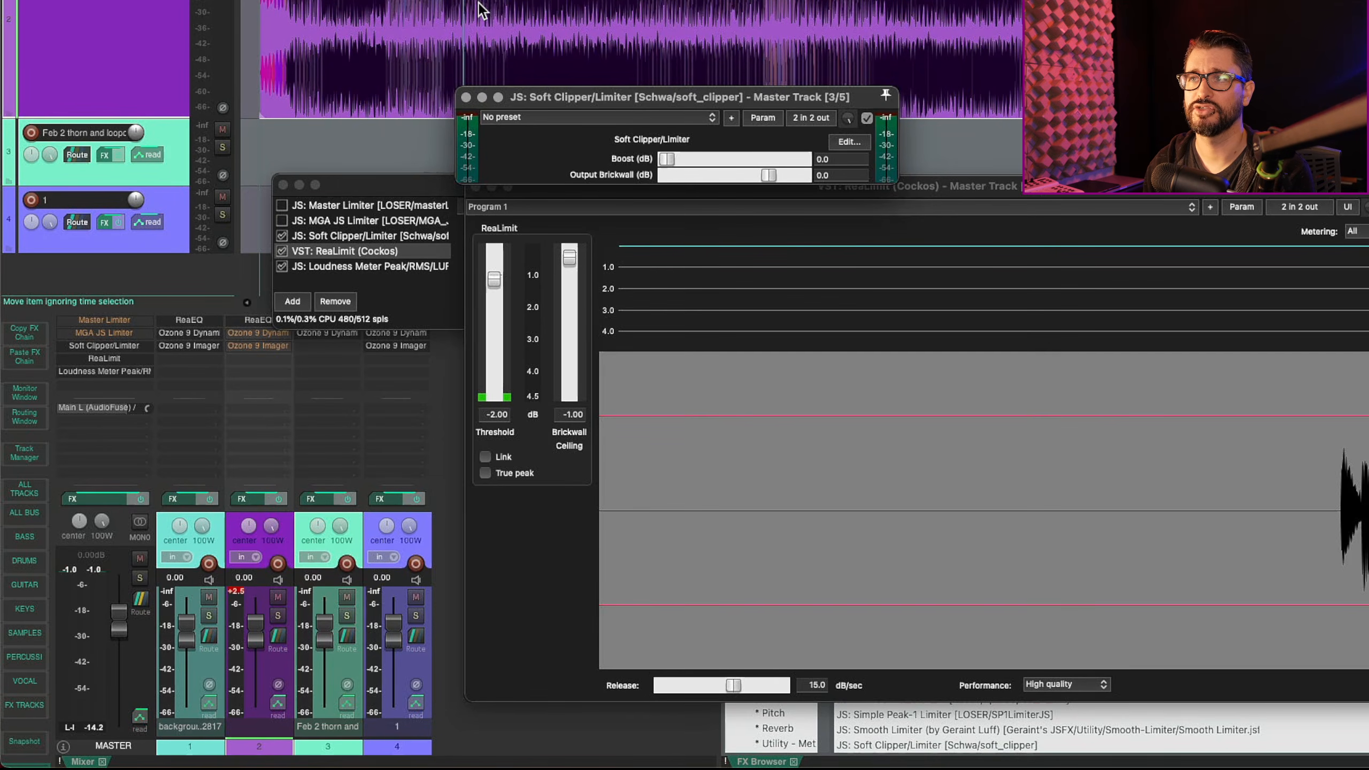
left_click_drag(934, 189, 790, 208)
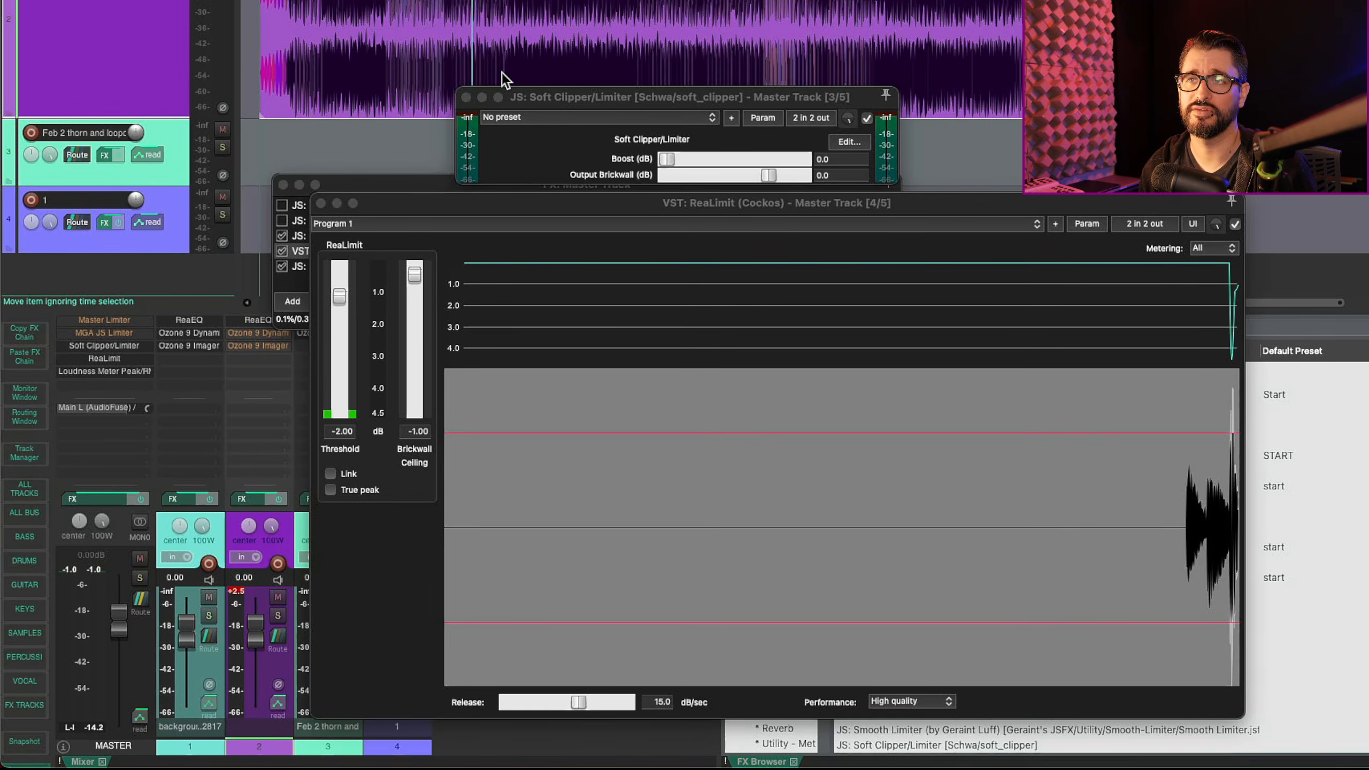
Play the audio through both plugins and bypass the Soft Clipper/Limiter during playback to compare ReaLimit's gain reduction
key("space")
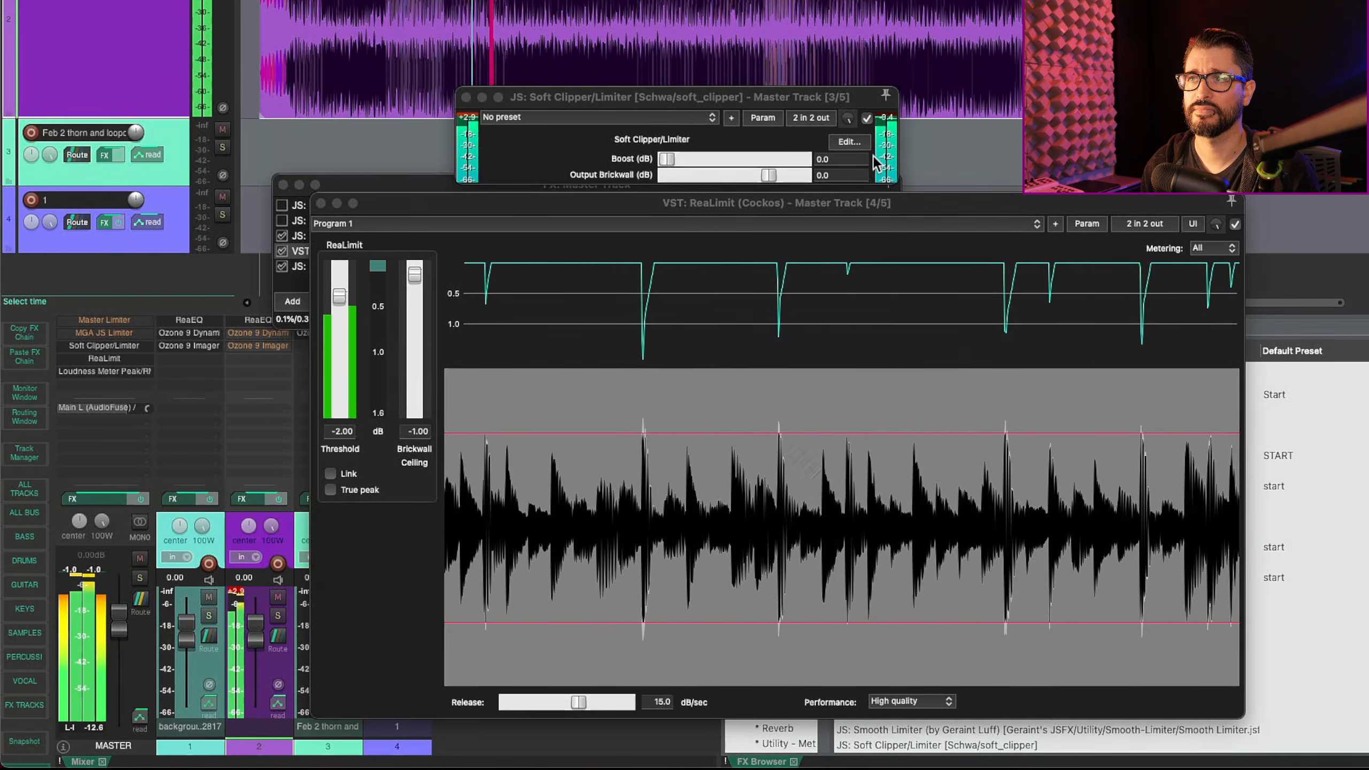
left_click(866, 118)
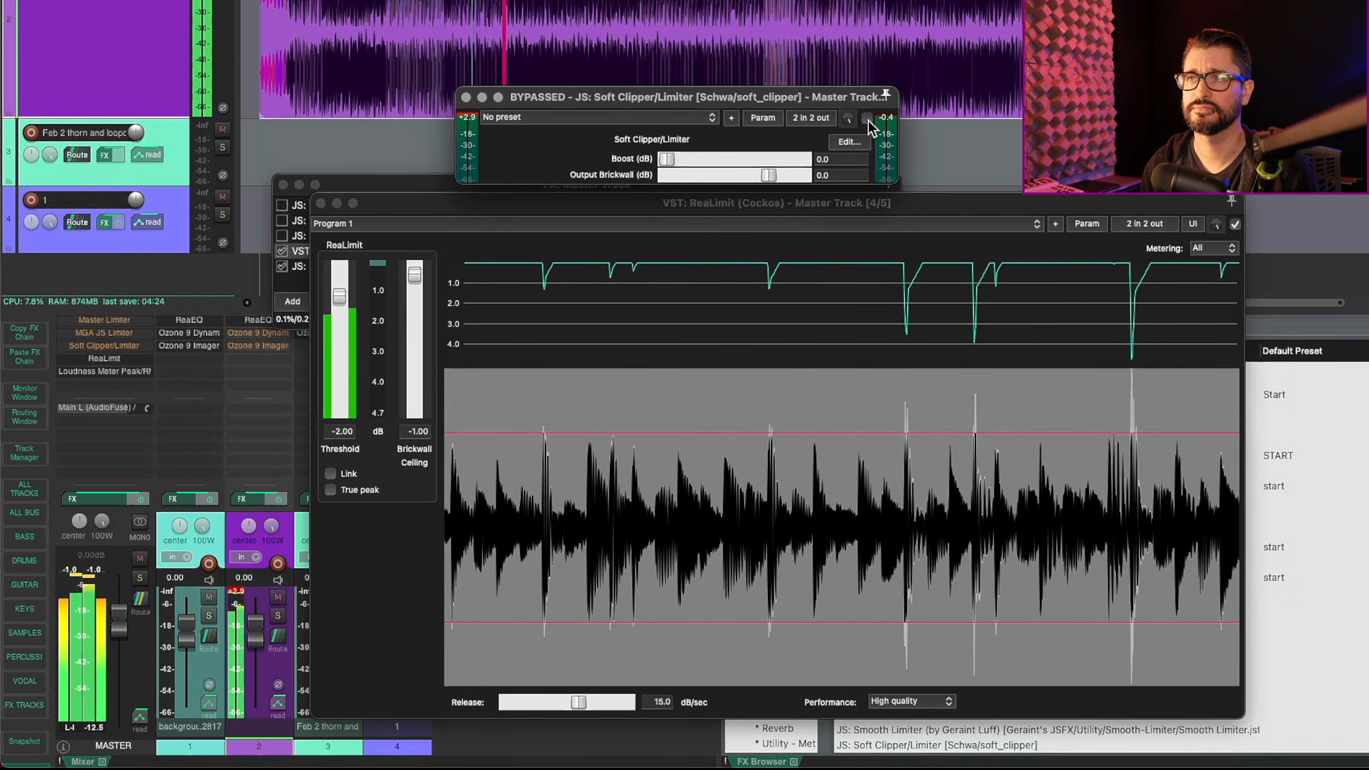
Re-enable the Soft Clipper/Limiter during playback and set its Output Brickwall to -2 dB
left_click(867, 119)
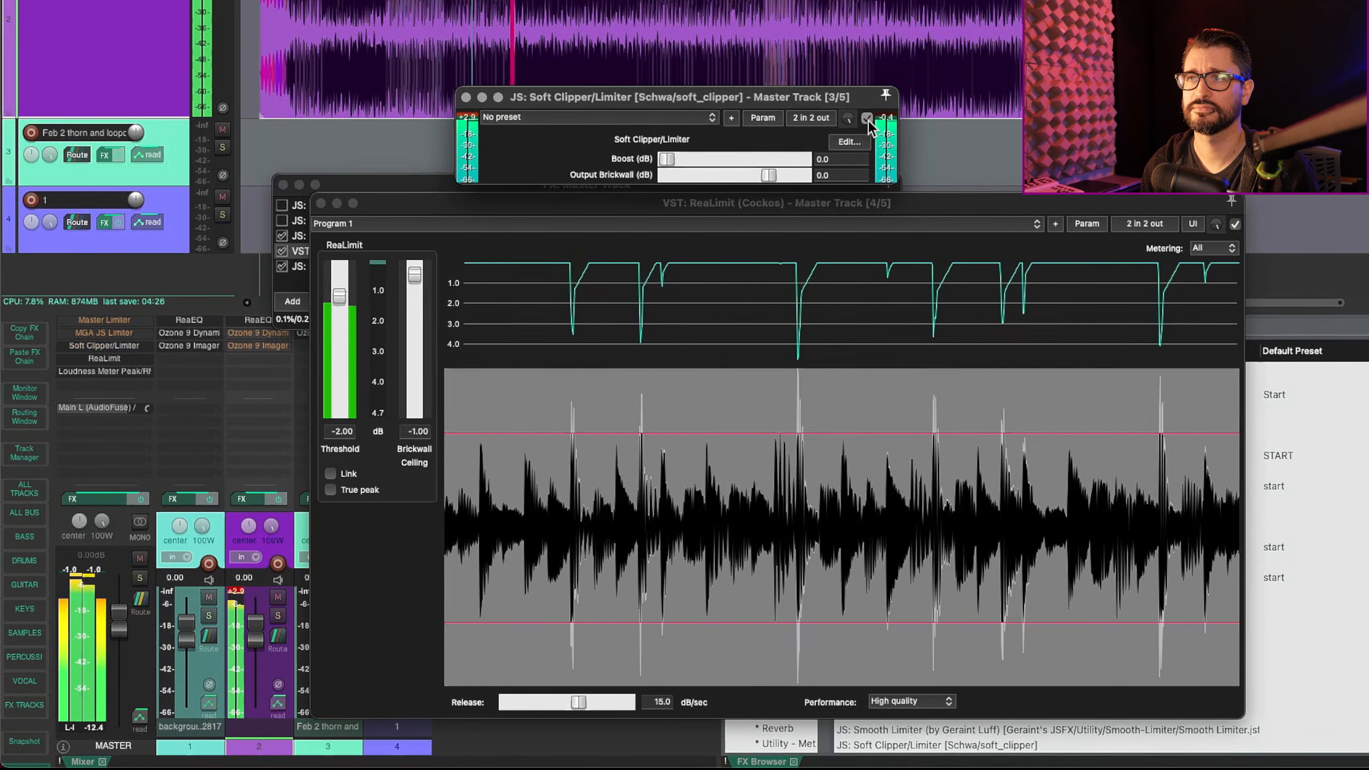
left_click(858, 175)
type("-")
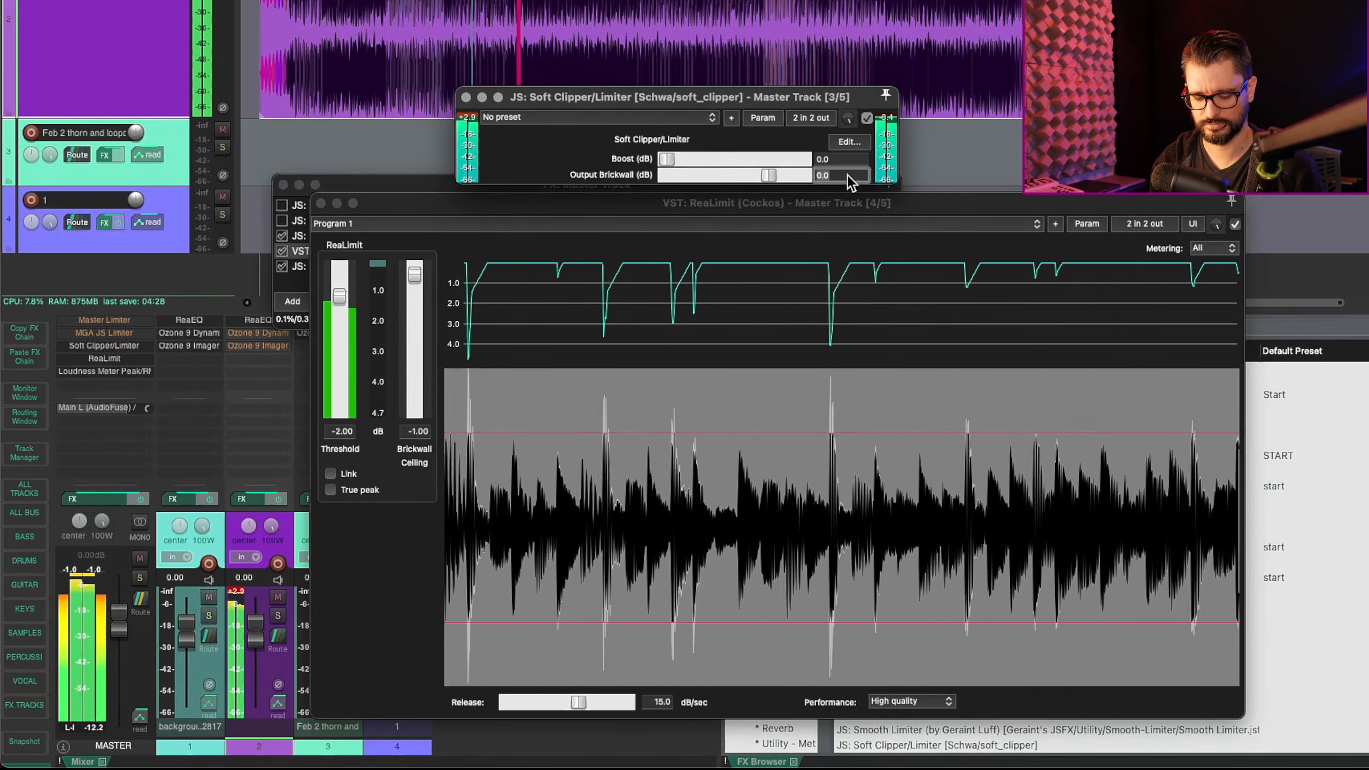
type("2")
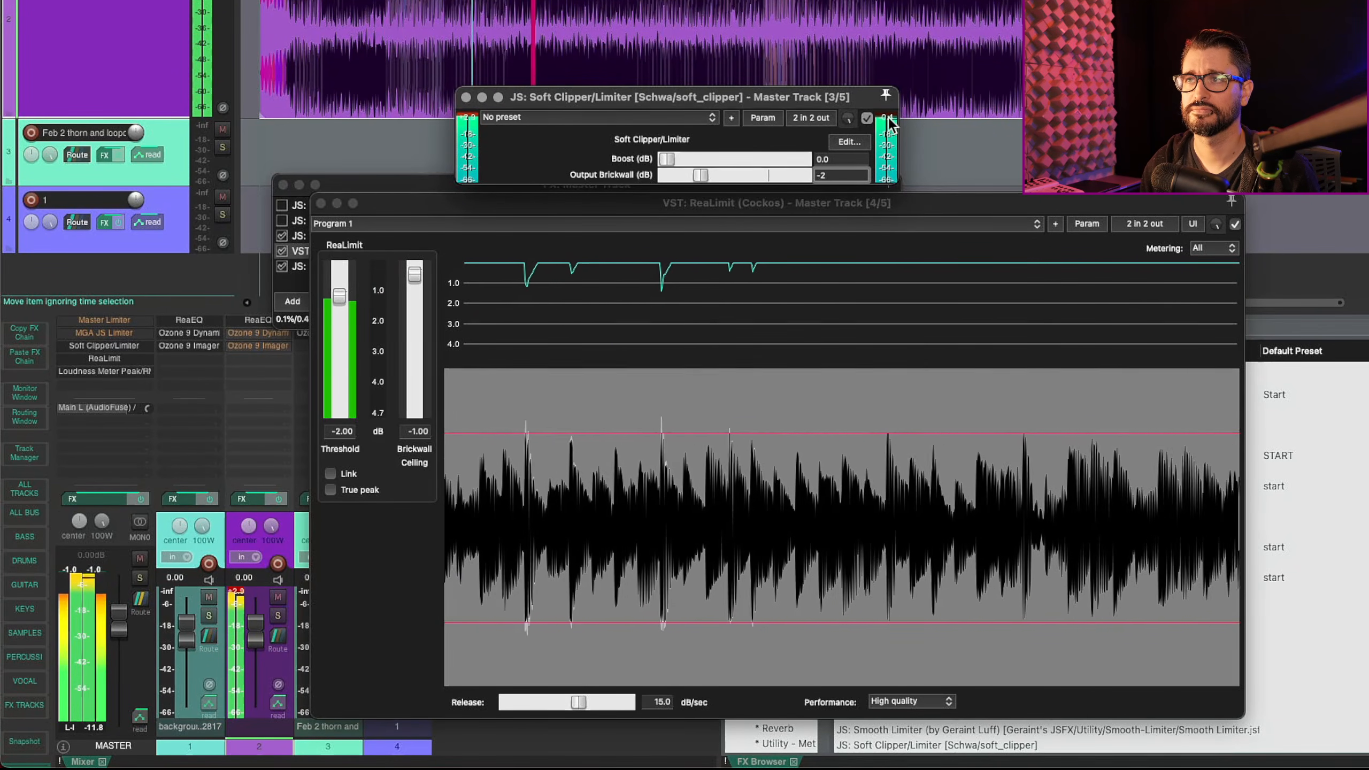
Toggle the Soft Clipper/Limiter's bypass during playback to compare ReaLimit's gain reduction at the -2 dB brickwall
left_click(865, 116)
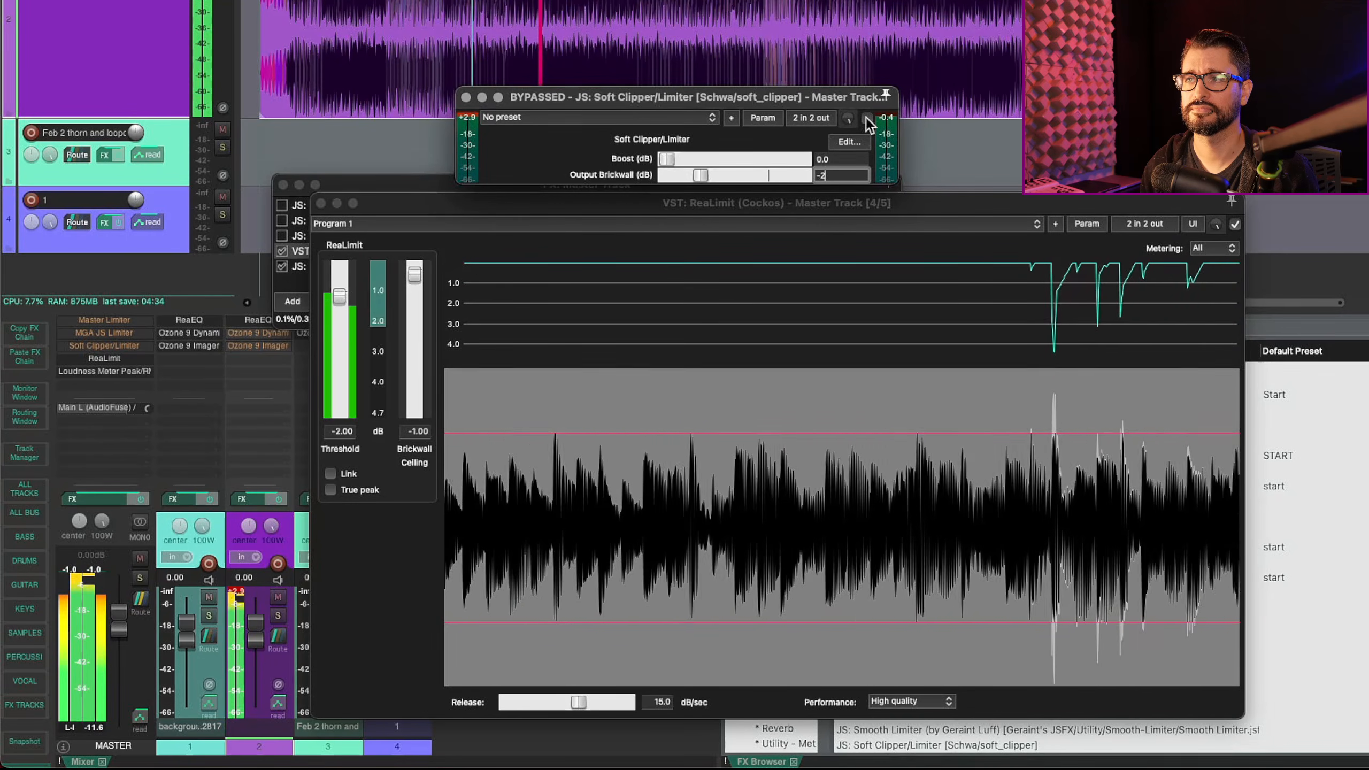
left_click(867, 118)
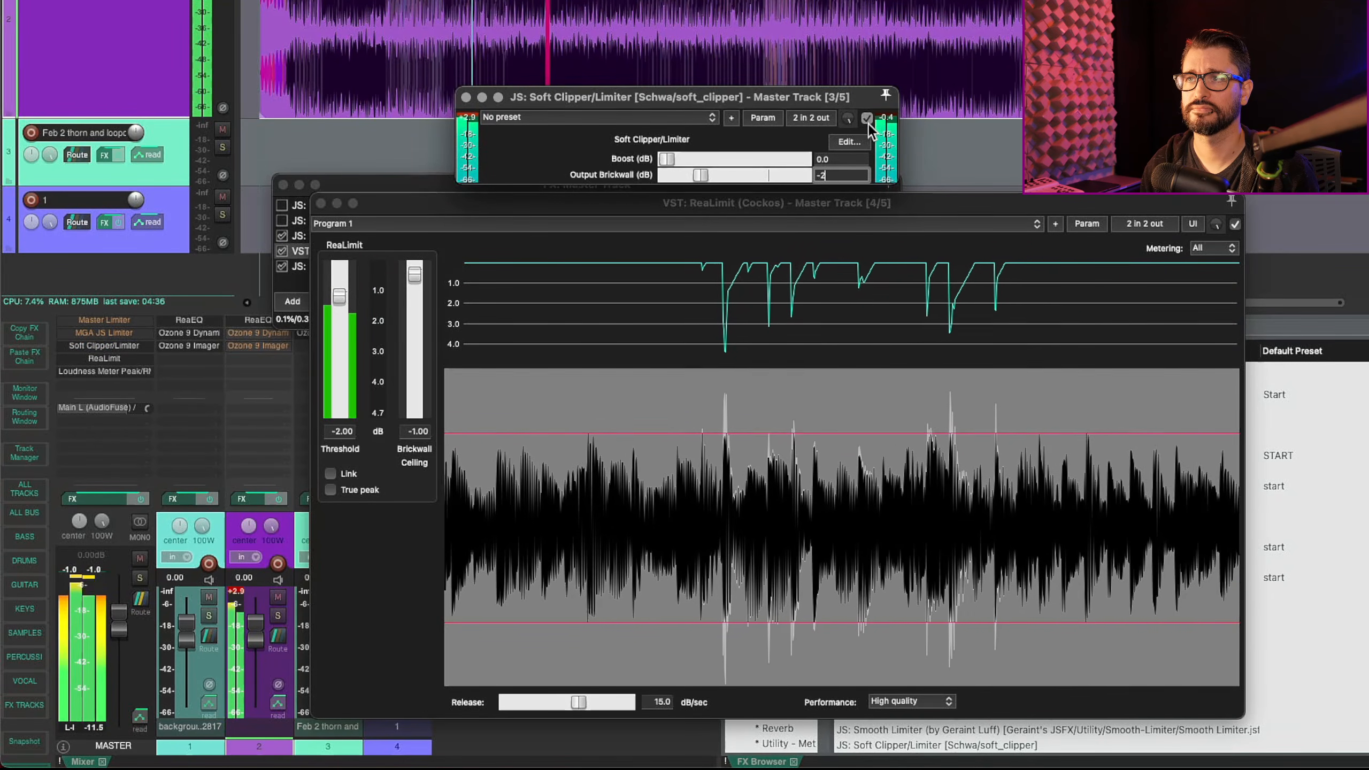
left_click(867, 118)
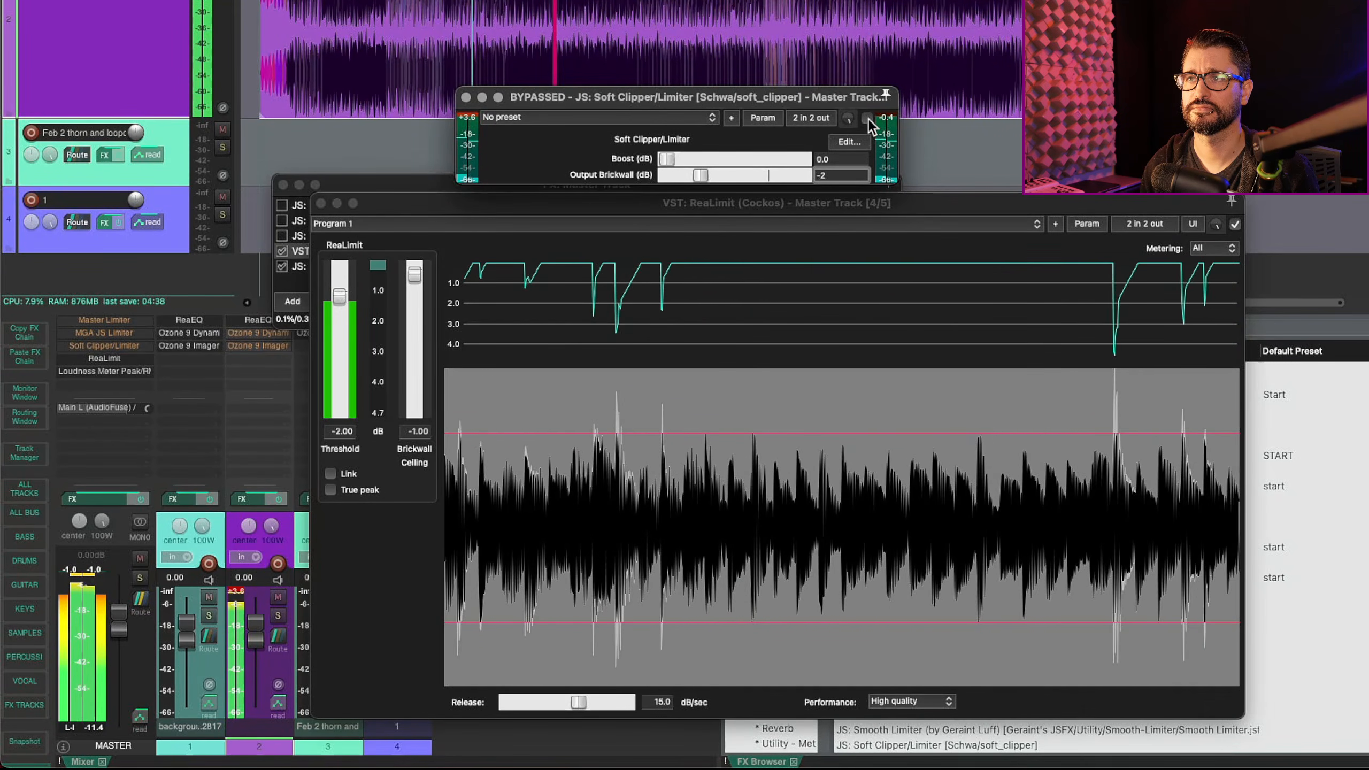
left_click(867, 118)
Try 3.8 dB of Boost with a -3 dB Output Brickwall on the Soft Clipper/Limiter, and settle on 0 dB Boost and a -1 dB brickwall
mouse_move(713, 170)
left_mouse_down()
mouse_move(640, 172)
mouse_move(747, 161)
mouse_move(730, 160)
left_mouse_up()
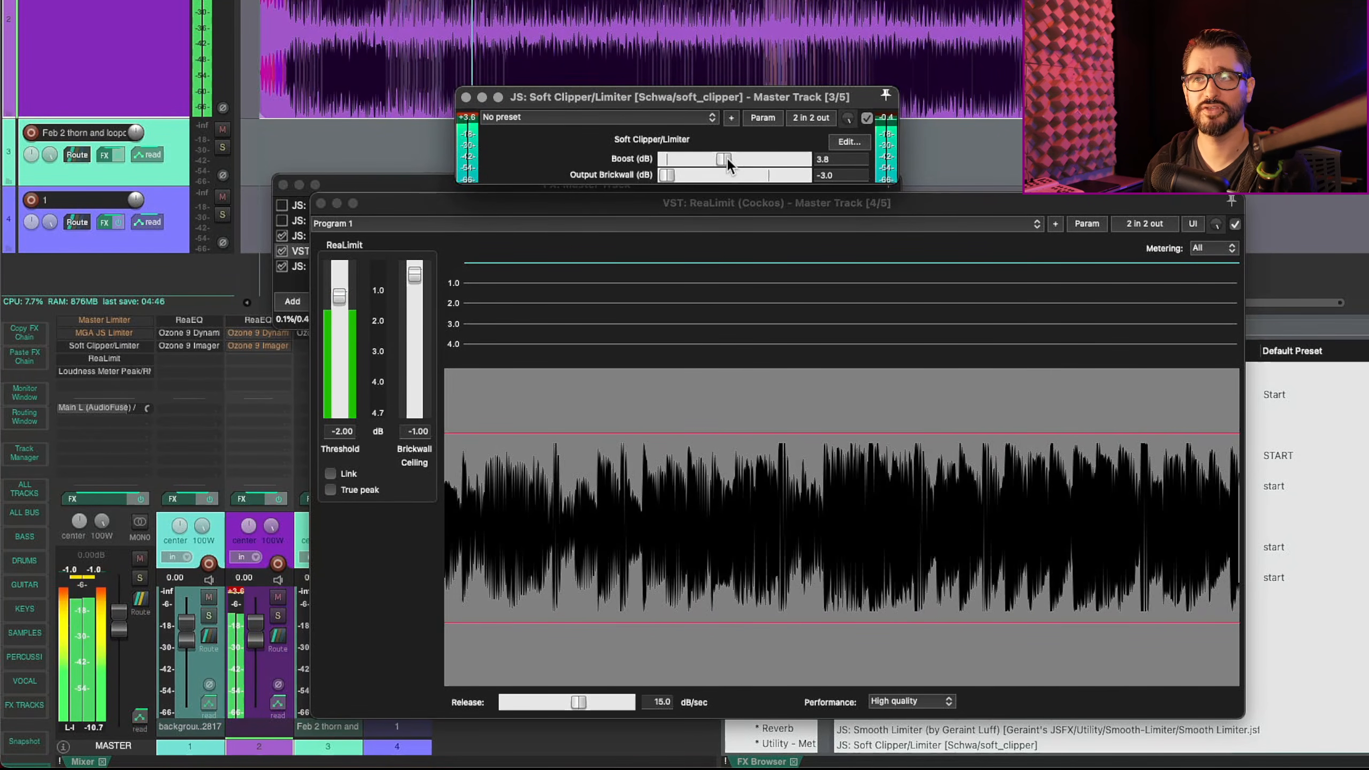
double_click(727, 157)
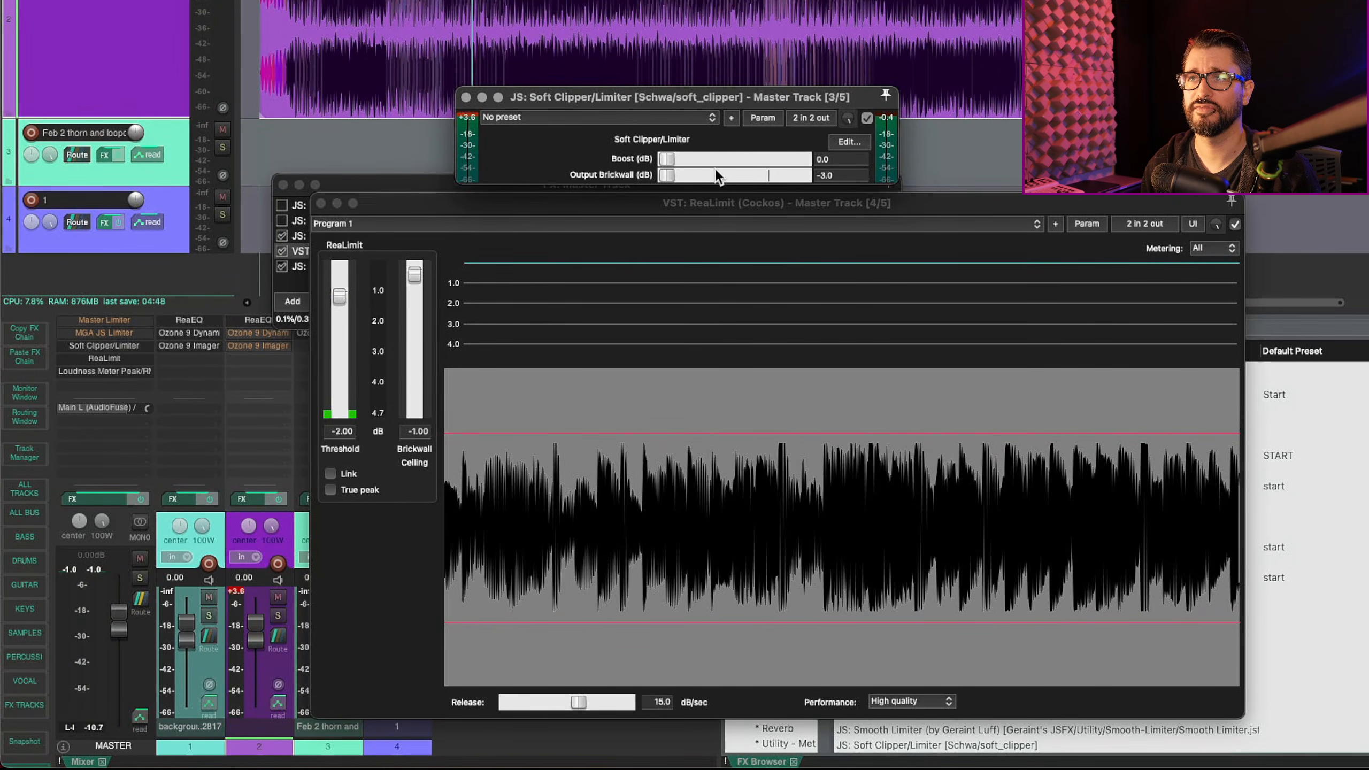
left_click(851, 176)
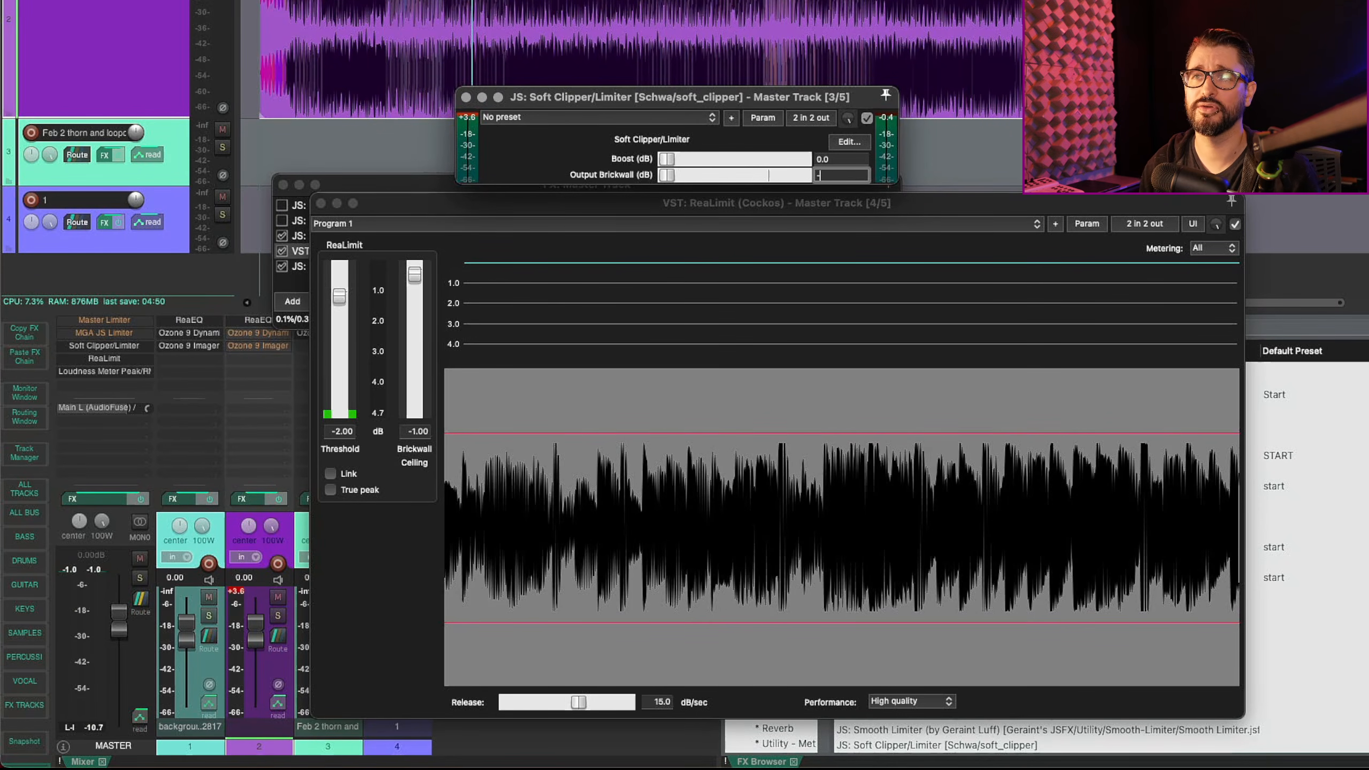
type("-1")
Play the audio with the -1 dB brickwall and toggle the Soft Clipper/Limiter's bypass to compare ReaLimit's gain reduction
left_click(888, 205)
key("space")
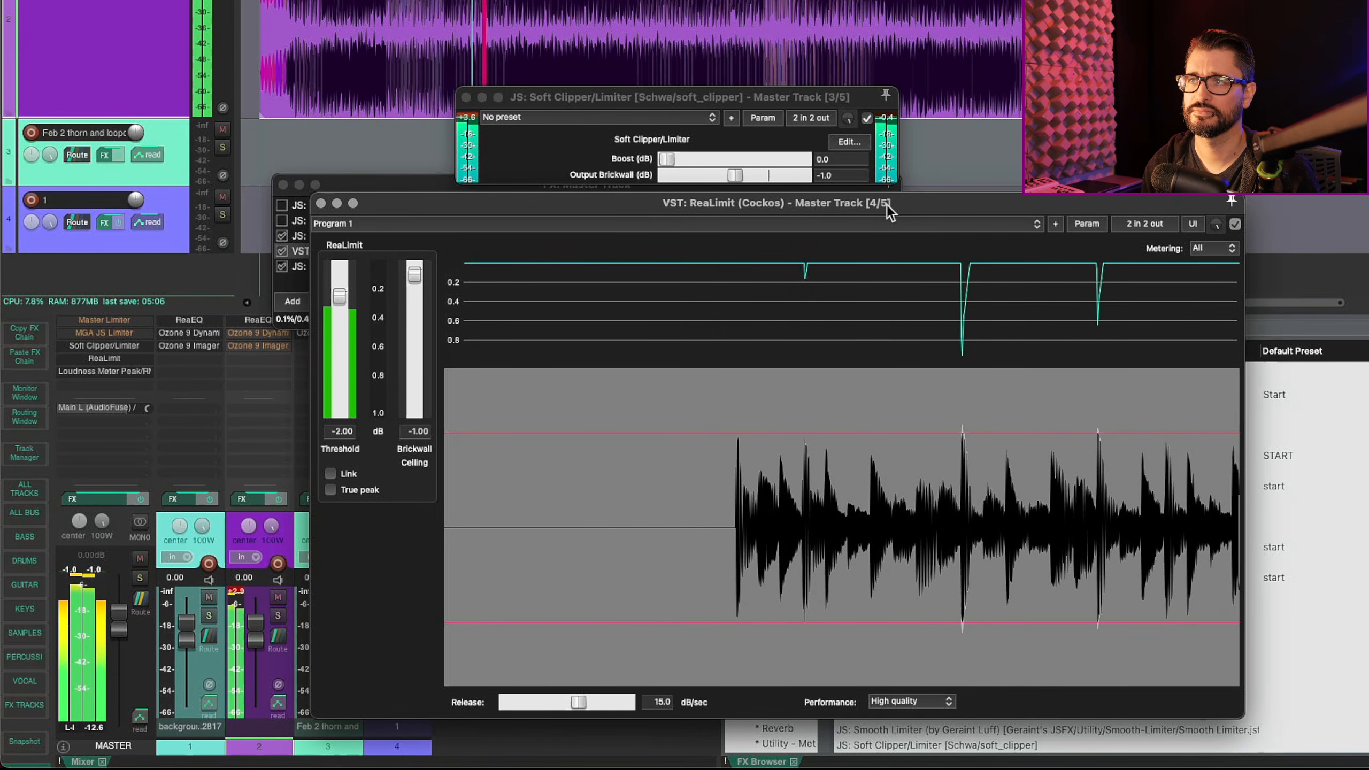
left_click(866, 119)
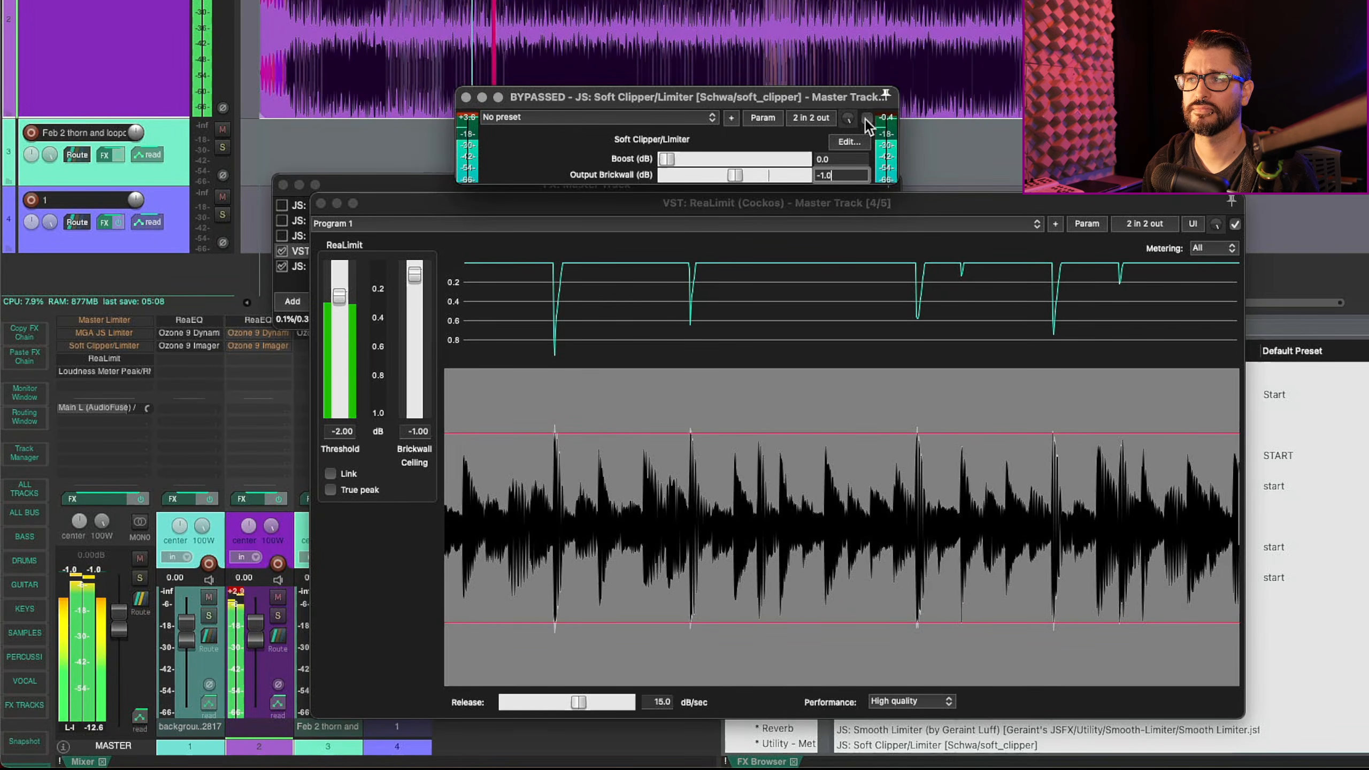
left_click(866, 119)
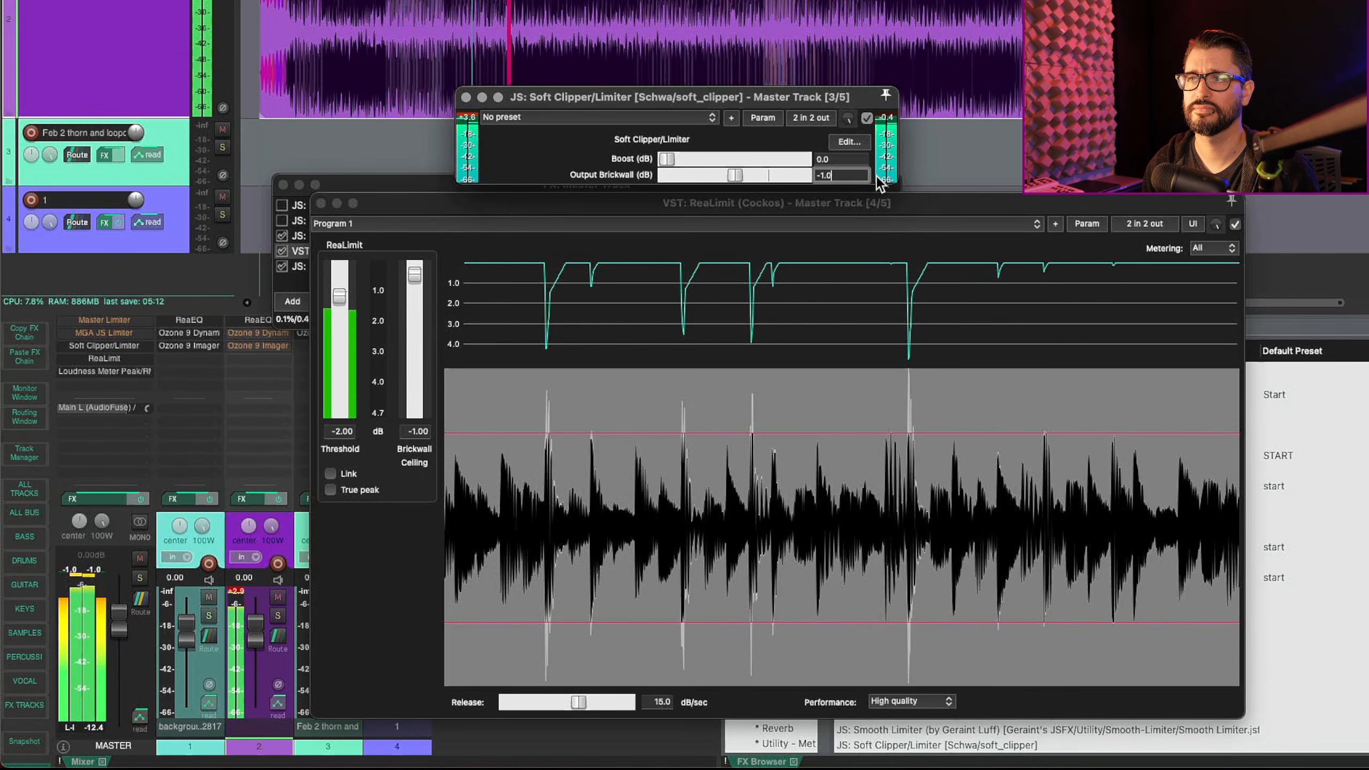
left_click(866, 119)
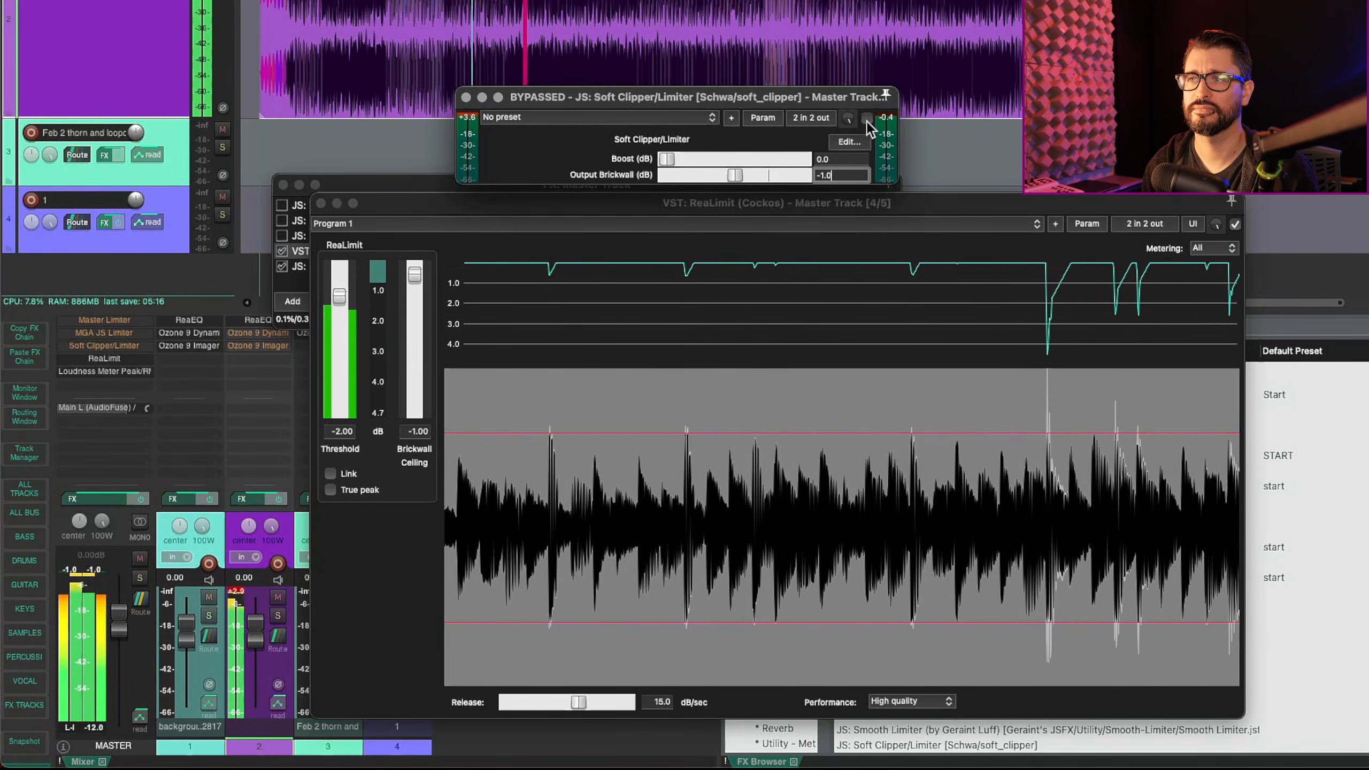
left_click(866, 119)
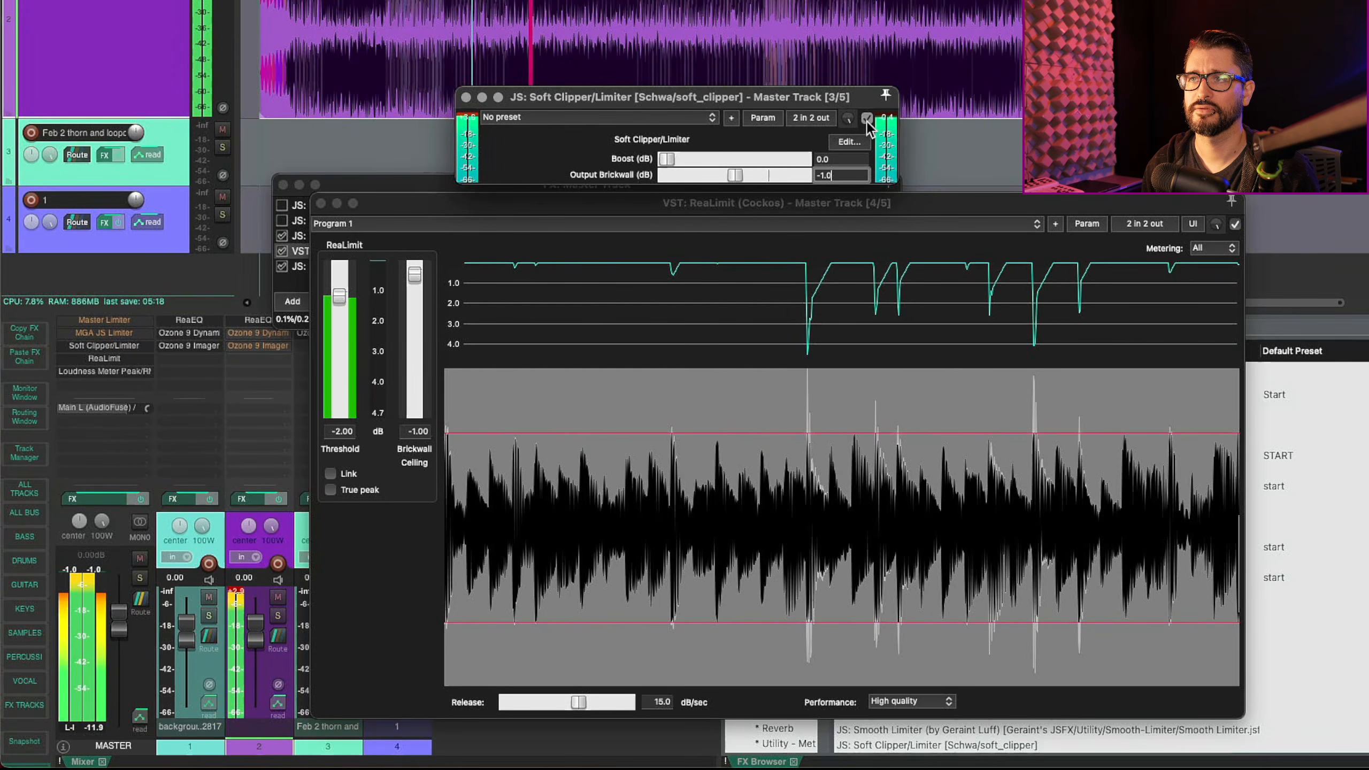
Set the Soft Clipper/Limiter's Boost to 1 dB, listen to the result and stop playback
double_click(841, 159)
type("1")
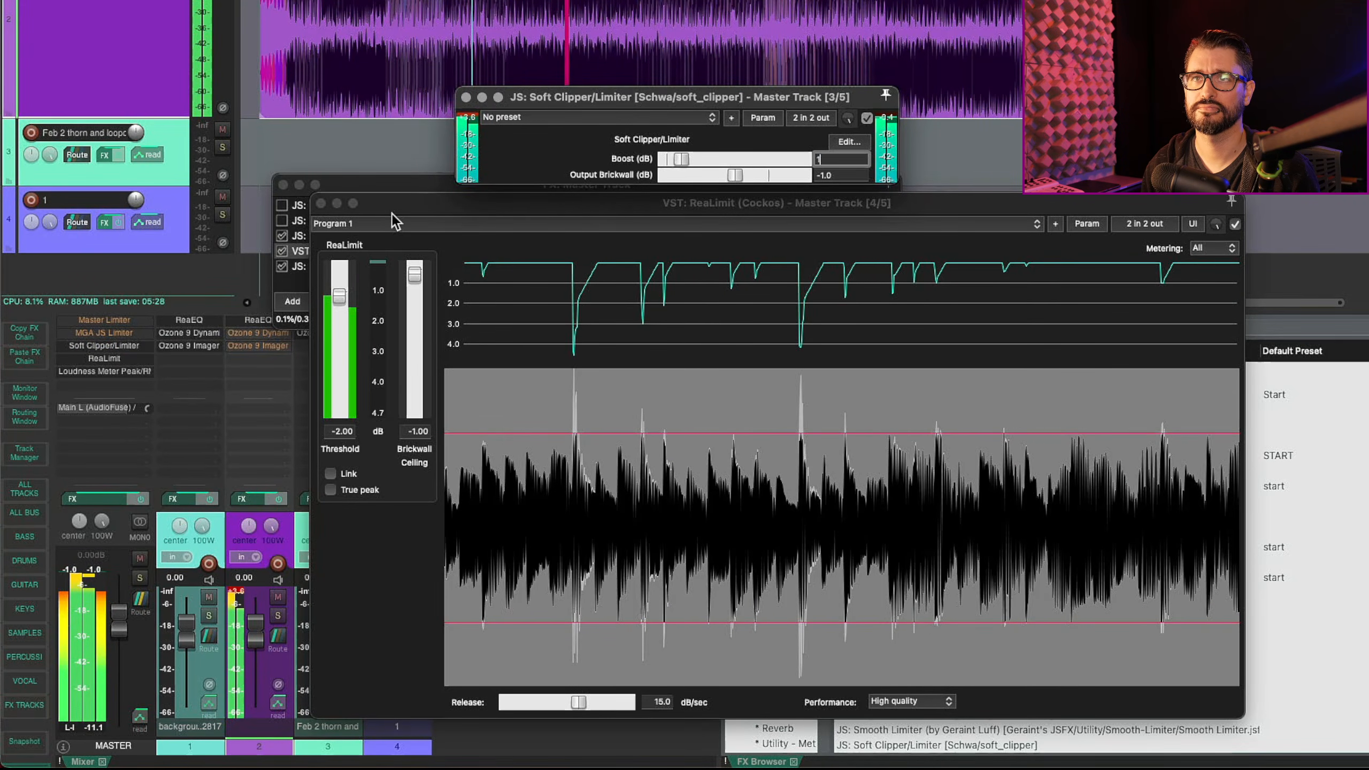
left_click(97, 43)
key("space")
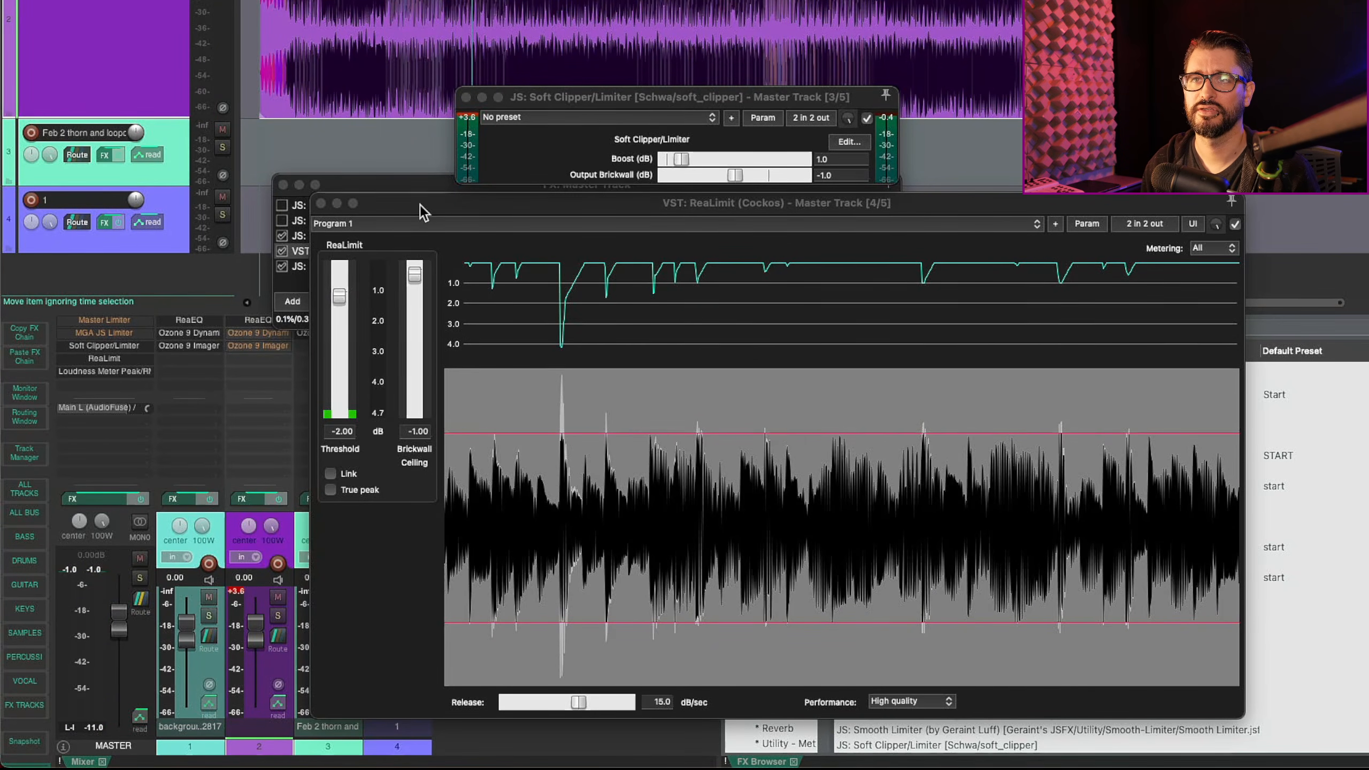
Bring the master track's FX chain forward and move the ReaLimit window aside to uncover the FX Browser
left_click_drag(422, 204, 431, 212)
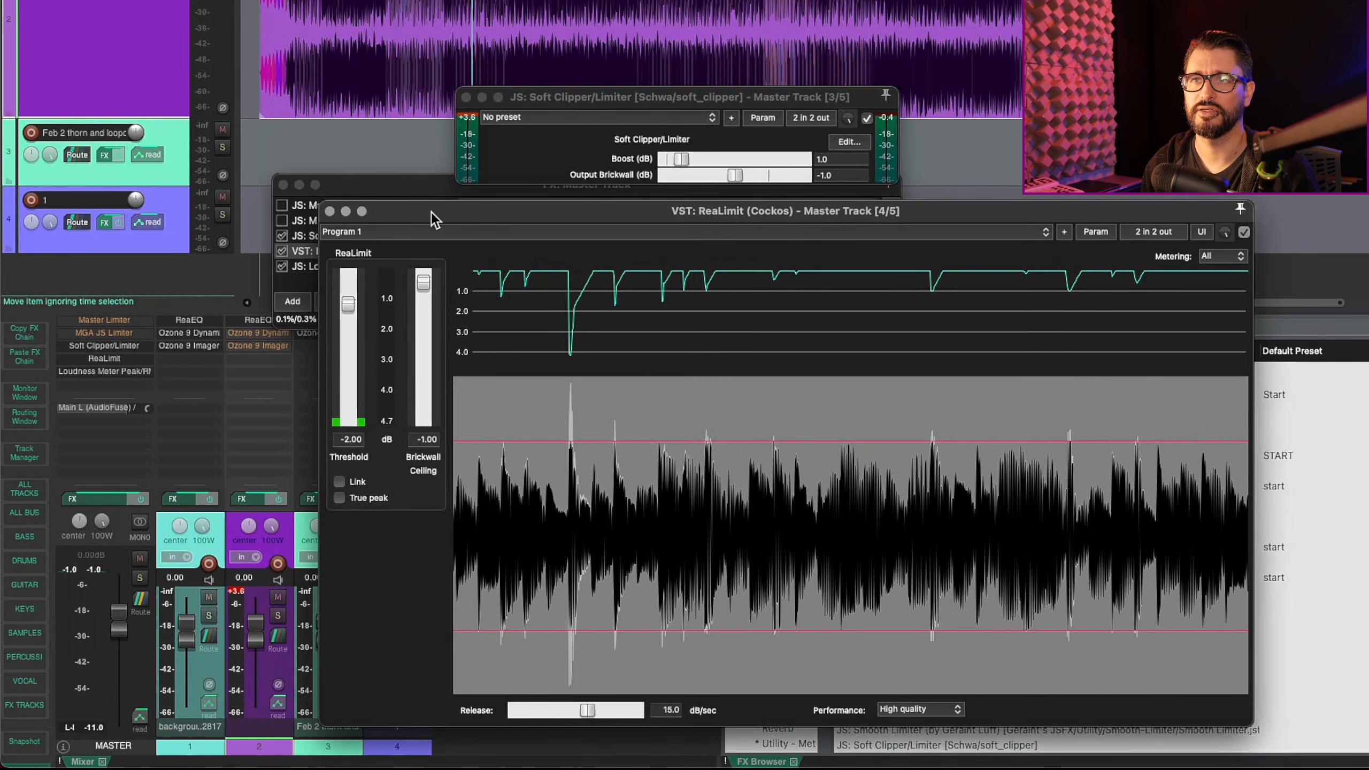
left_click(407, 179)
left_click_drag(1027, 204, 554, 246)
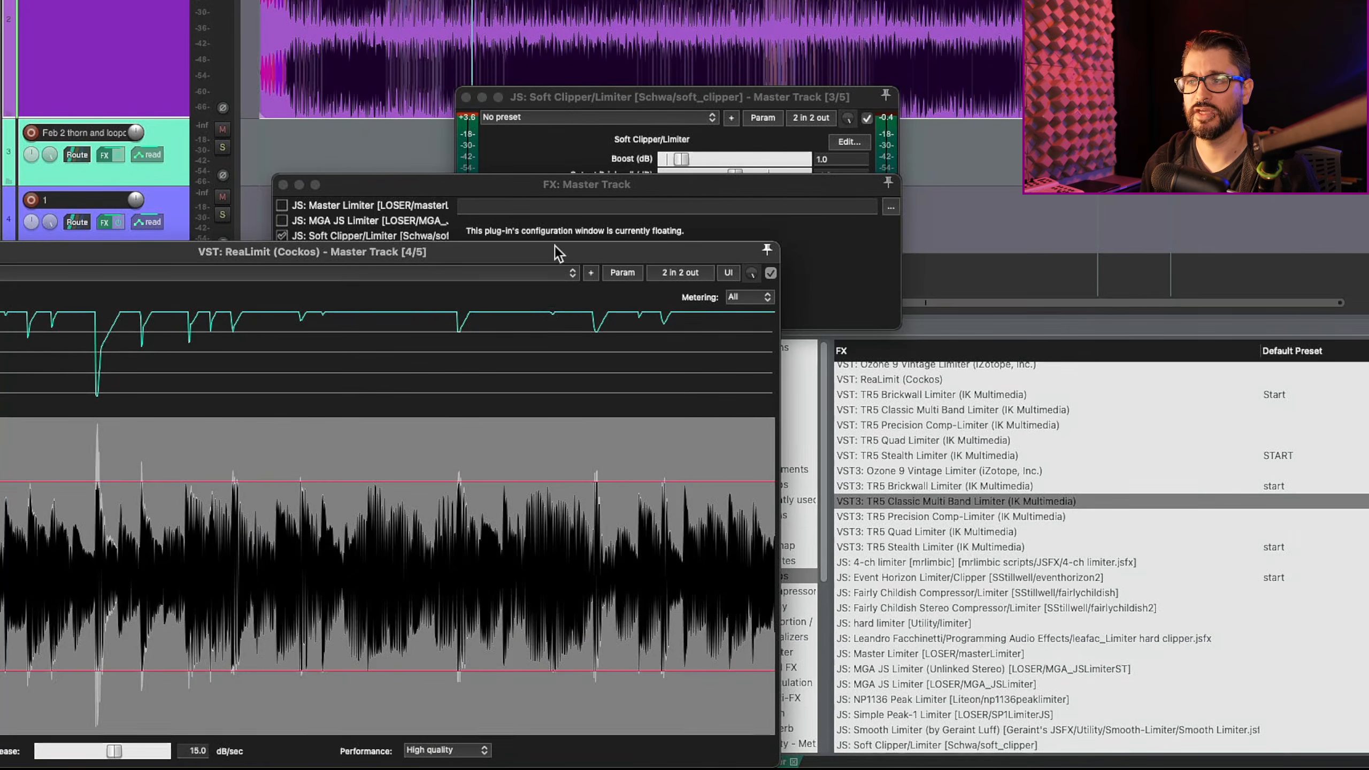
Insert JS: Event Horizon Limiter/Clipper between the MGA JS Limiter and the Soft Clipper/Limiter, with the soft clipper bypassed and its floating window closed
scroll(986, 626, "up", 3)
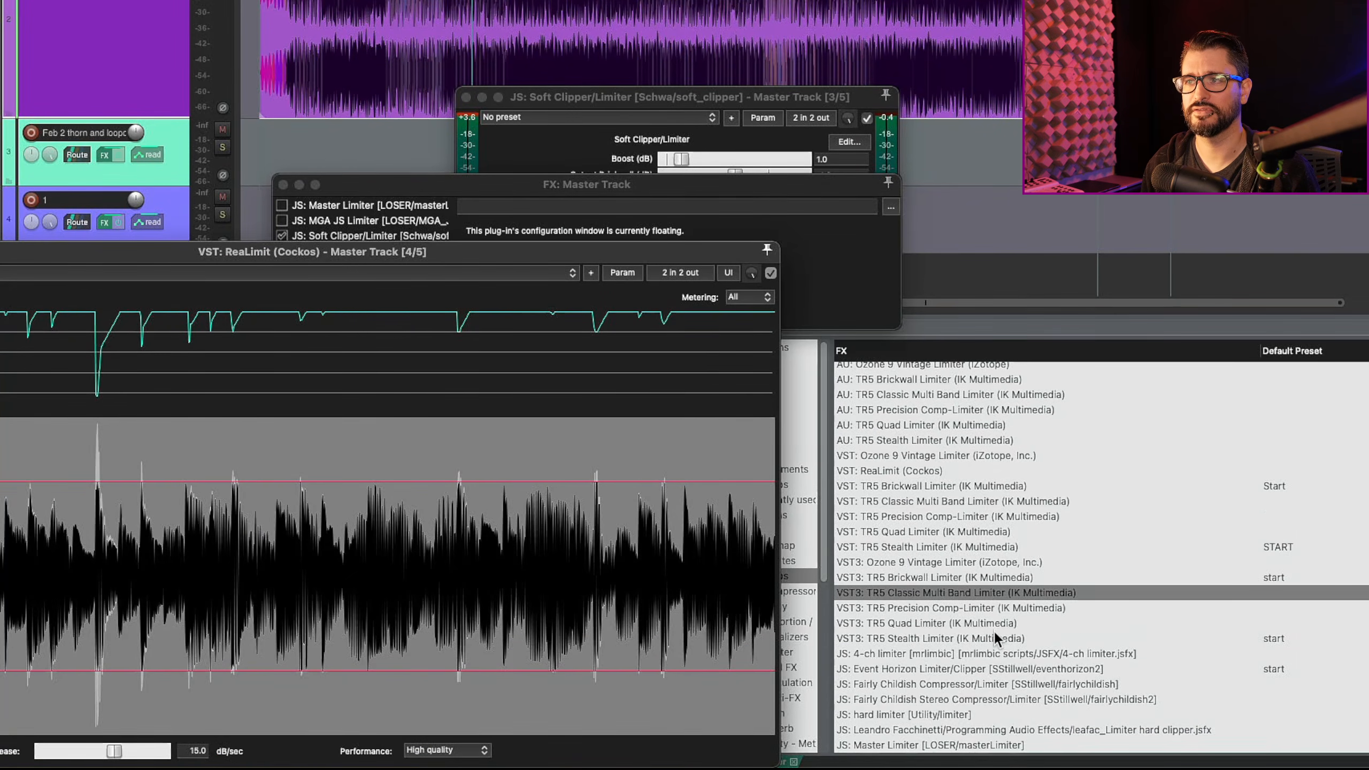
scroll(994, 632, "down", 2)
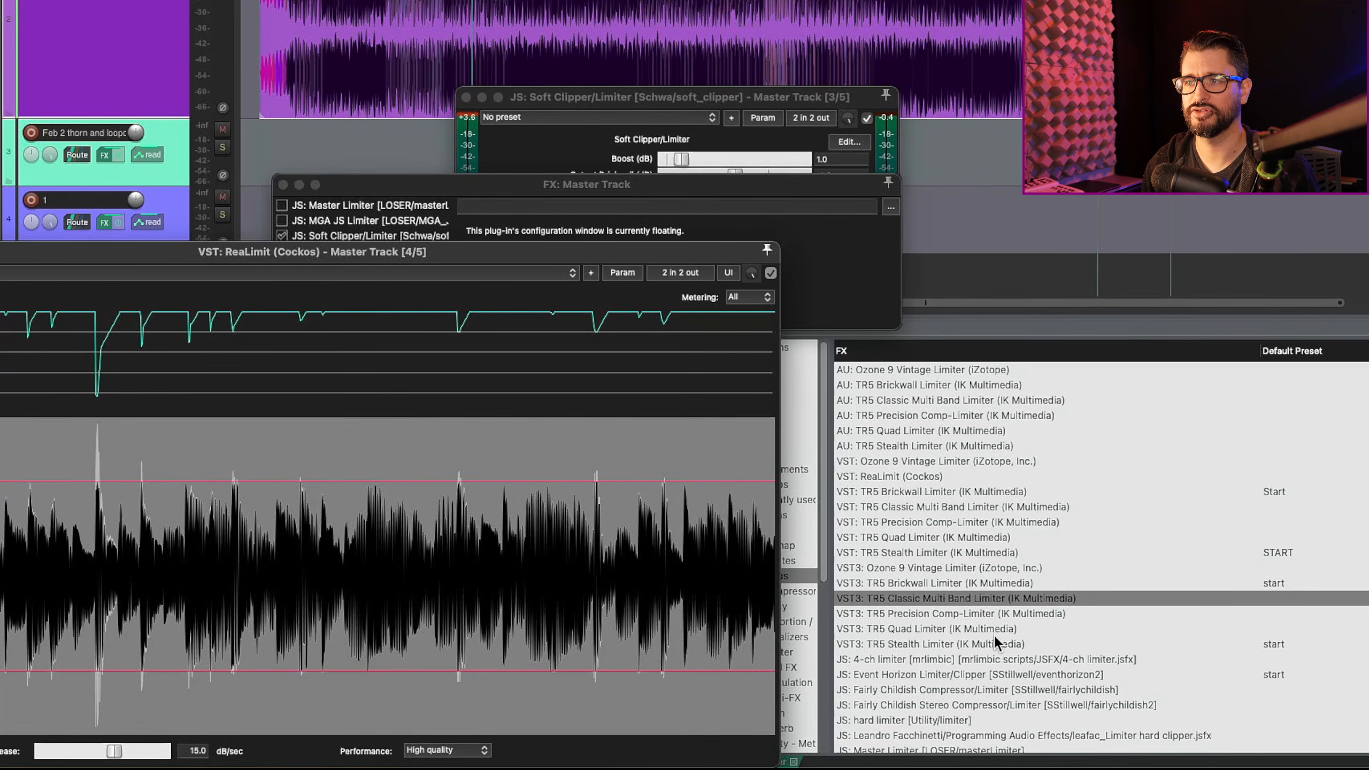
left_click_drag(897, 633, 371, 216)
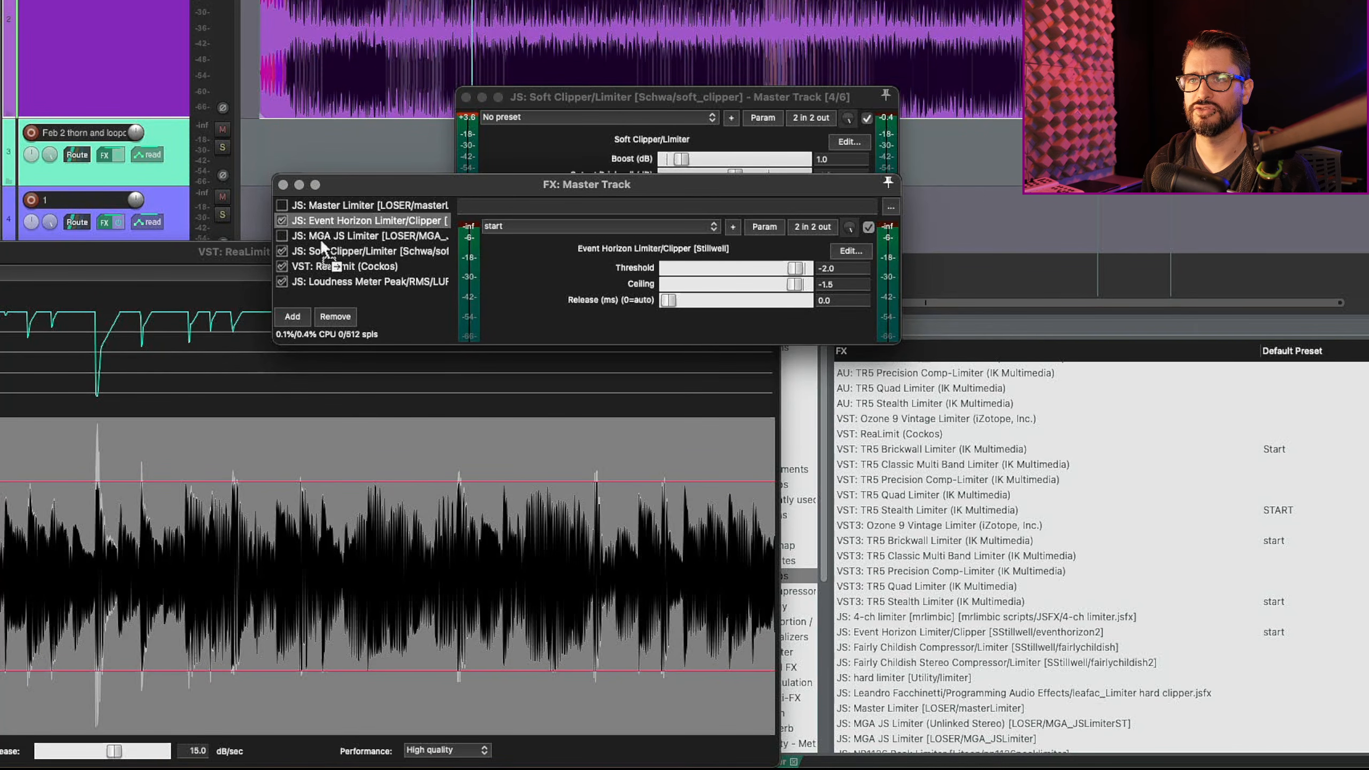
left_click_drag(321, 239, 321, 239)
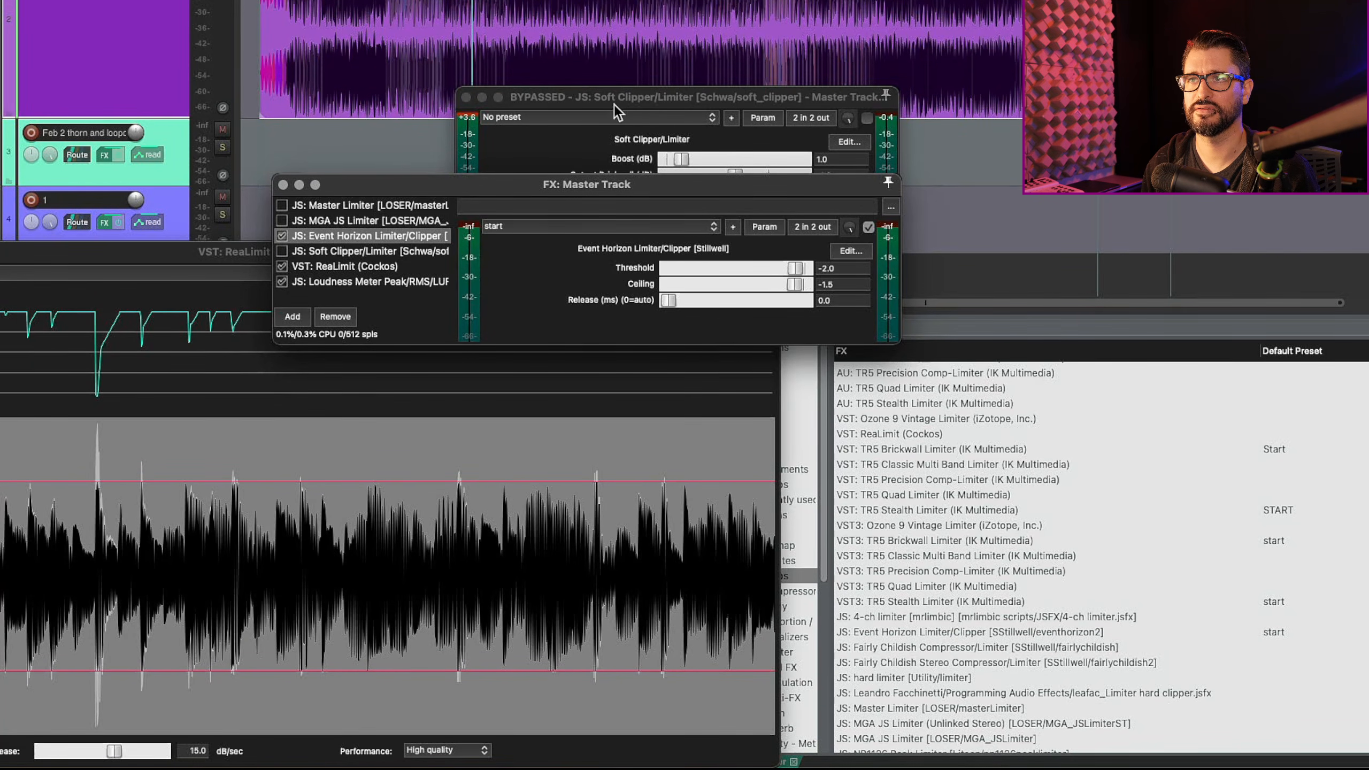
left_click(466, 98)
Set both the Threshold and the Ceiling of the Event Horizon Limiter/Clipper to -1.0 dB
mouse_move(796, 268)
left_mouse_down()
mouse_move(811, 298)
mouse_move(802, 285)
left_mouse_up()
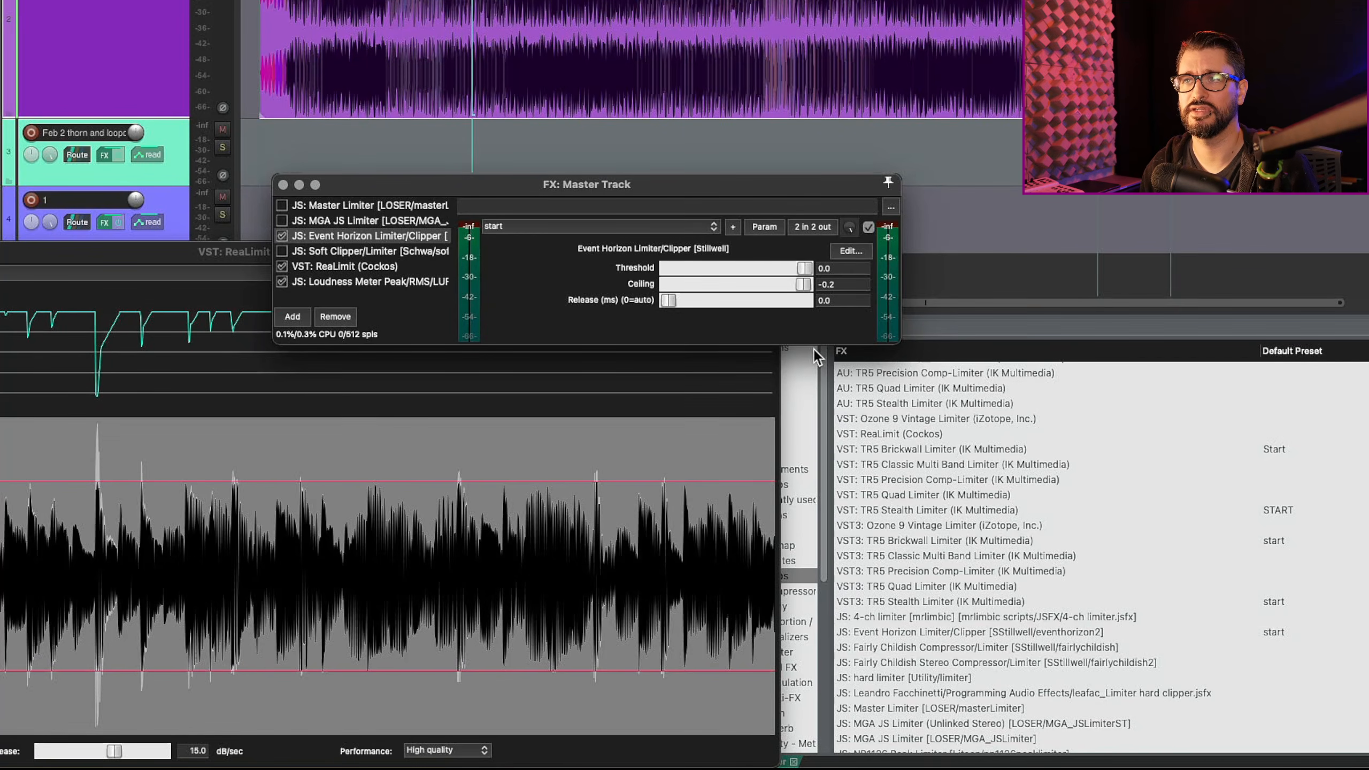
left_click(423, 250)
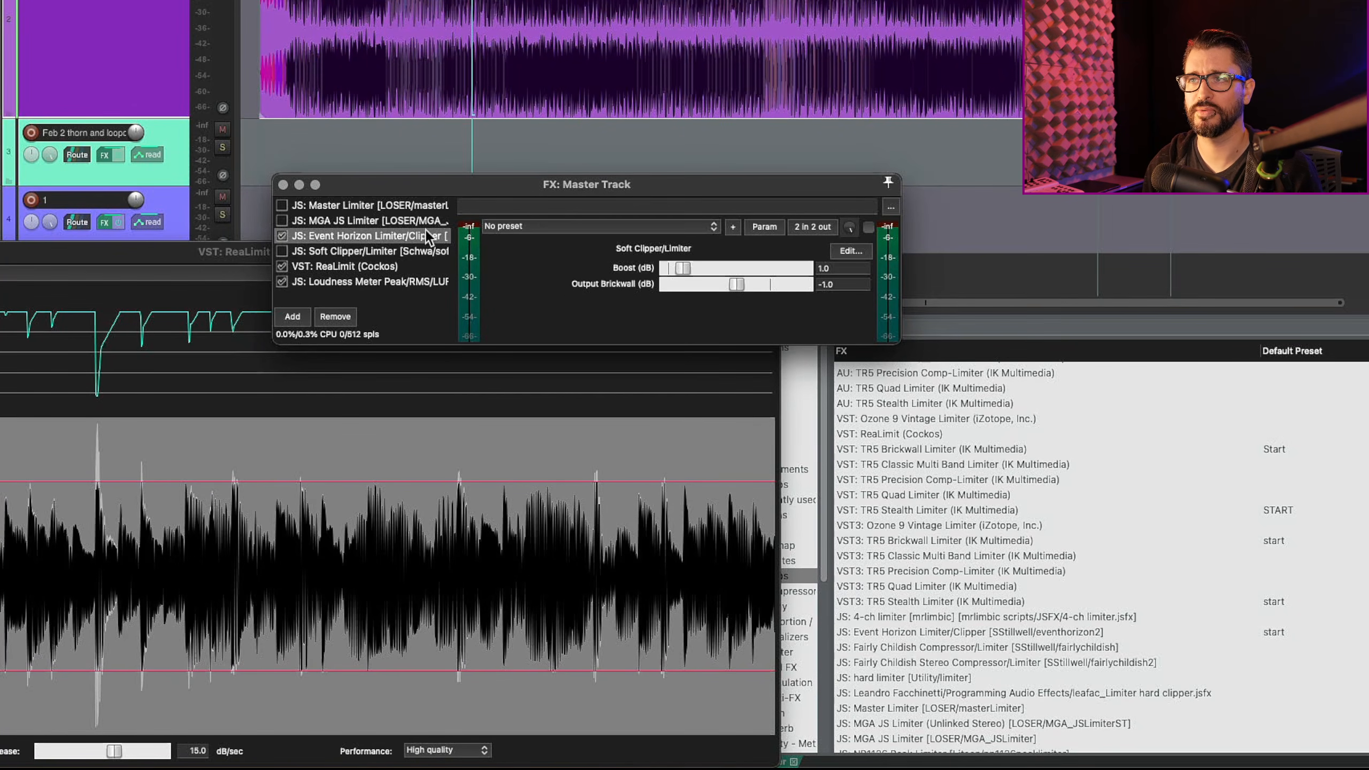
left_click(426, 236)
left_click(840, 268)
type("-1")
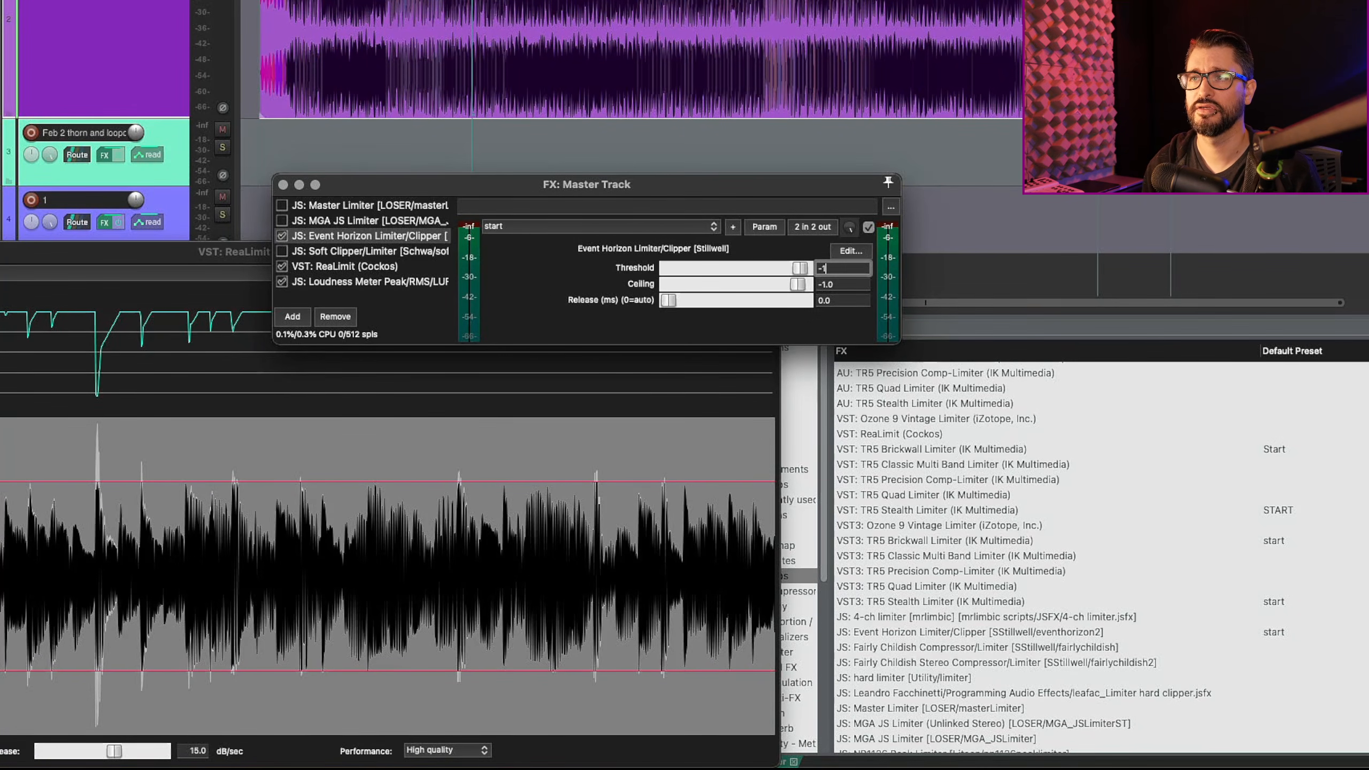
key("Return")
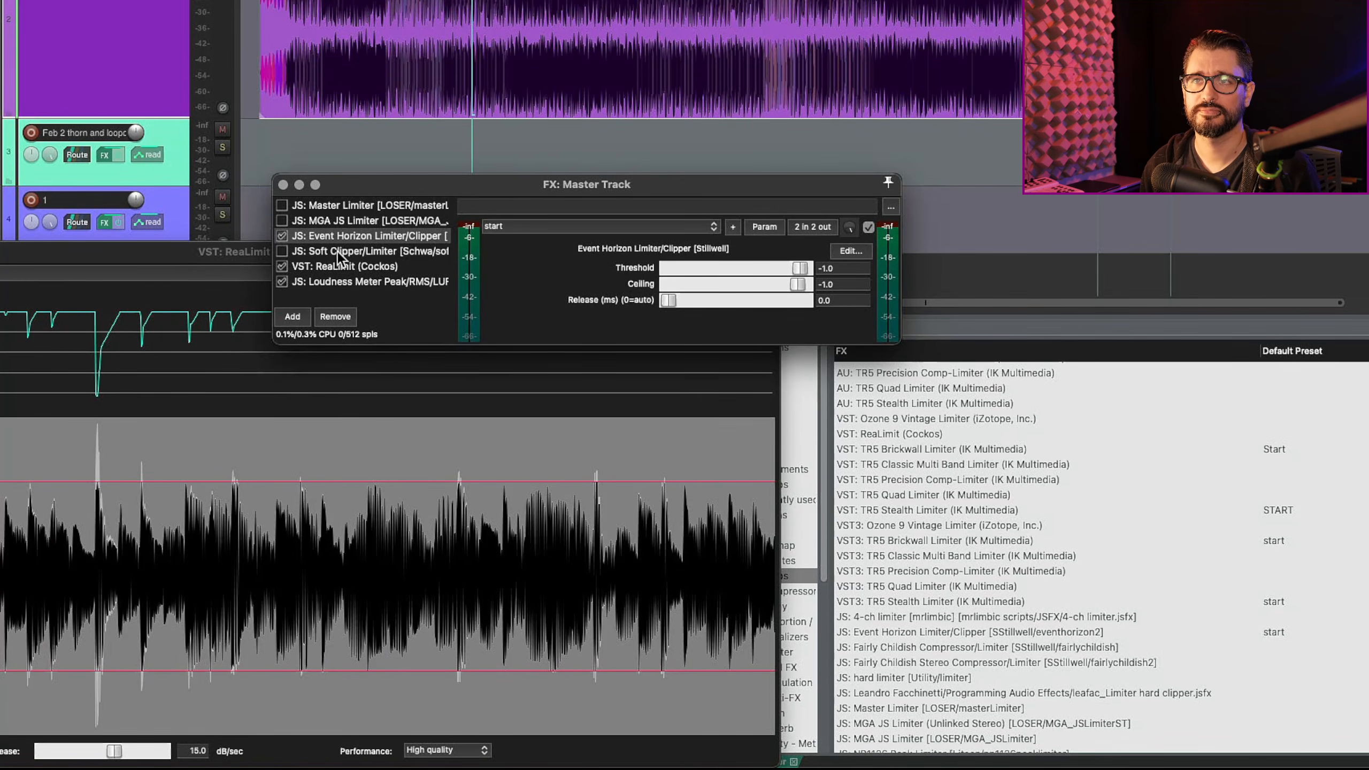
Select both clippers with only Event Horizon enabled, and swap their bypass states during playback to compare it with the Soft Clipper/Limiter
left_click(281, 250)
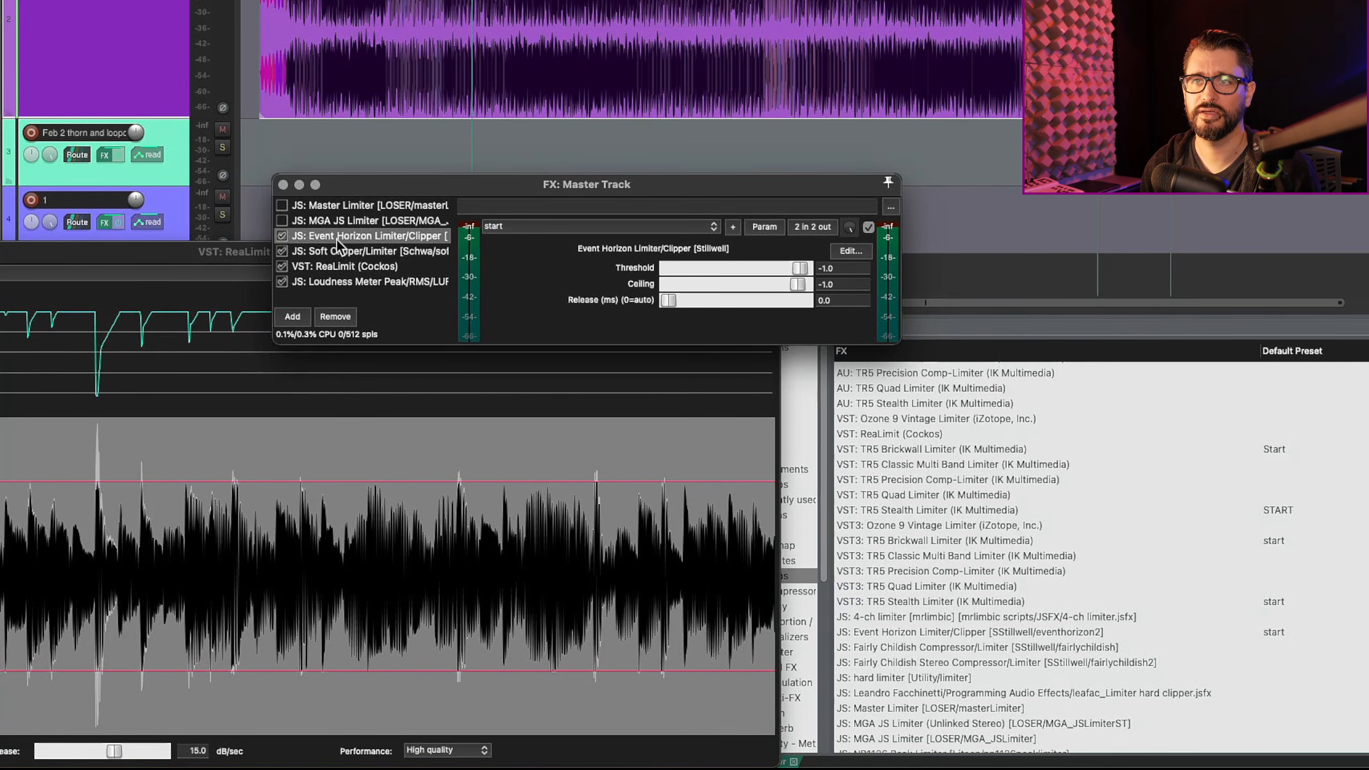
left_click(344, 251, "shift")
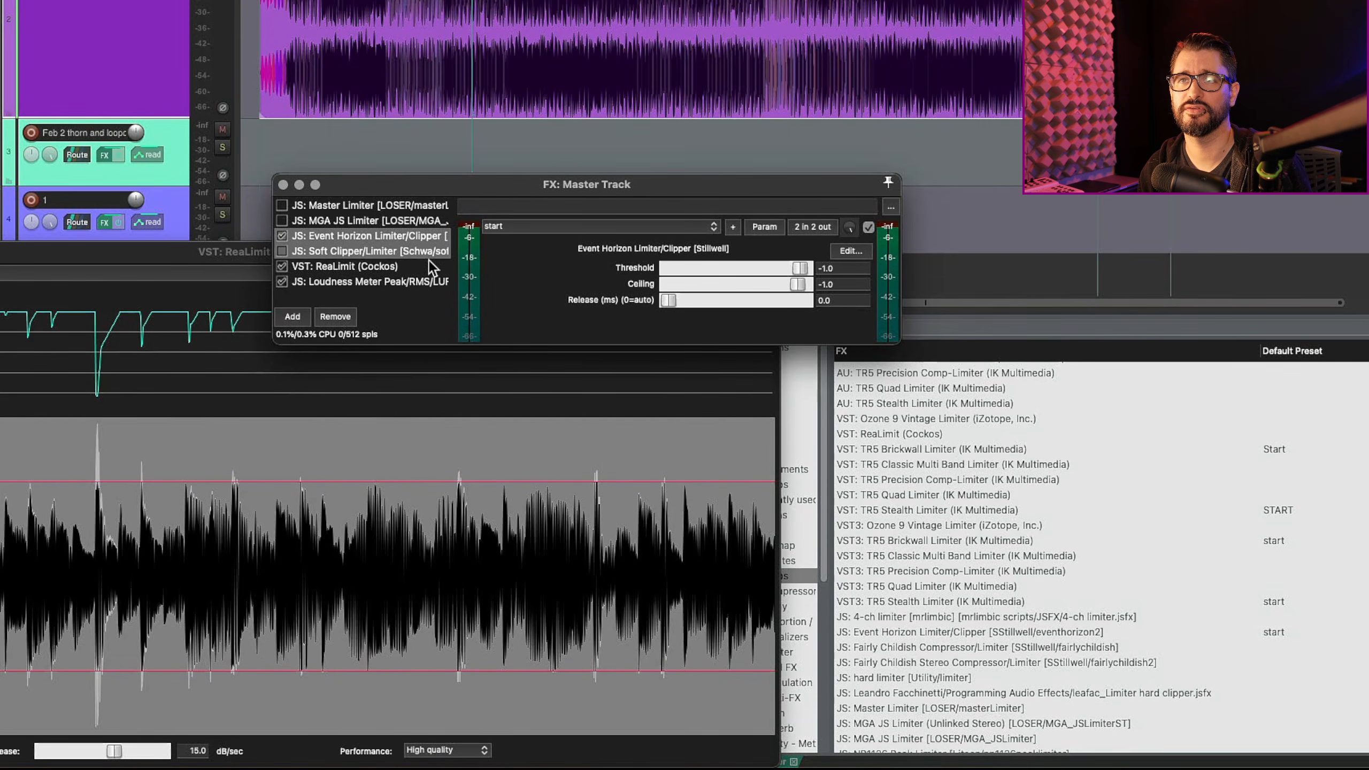
key("space")
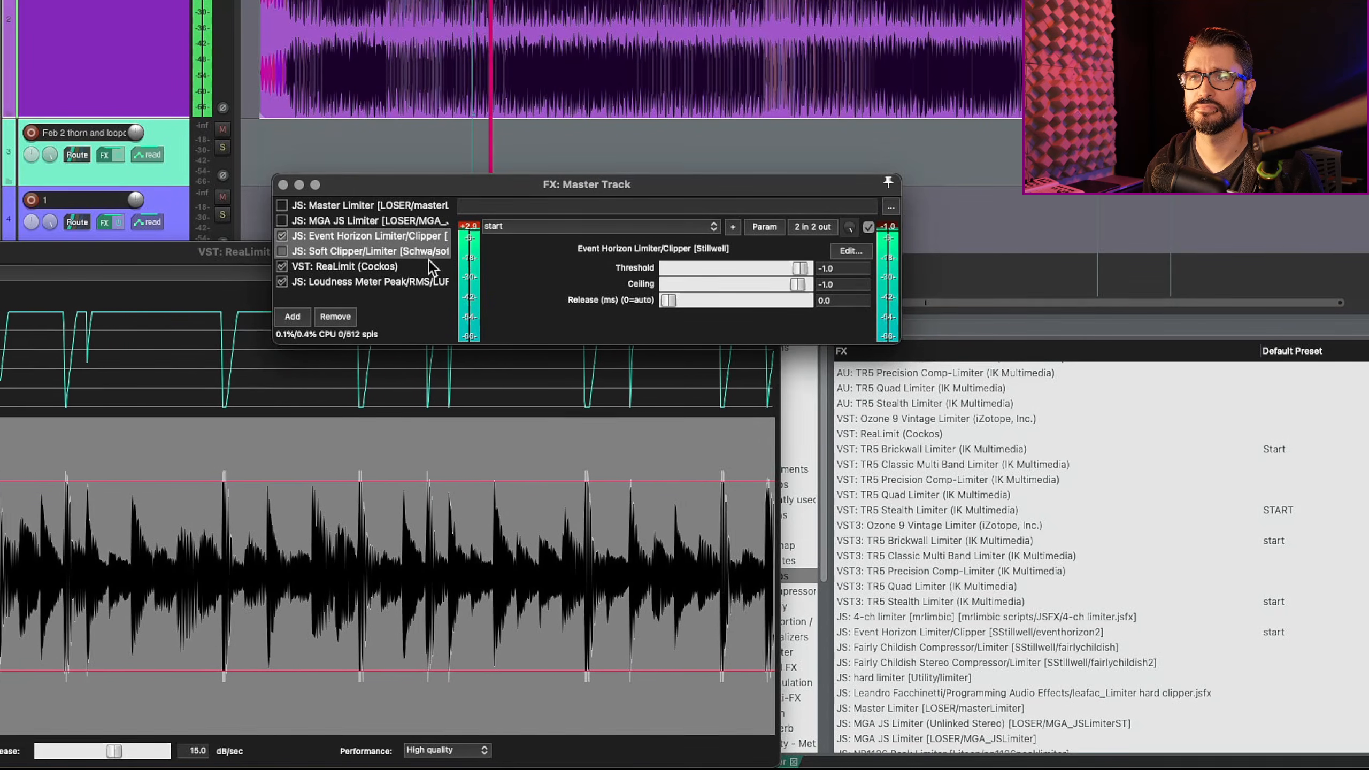
key("super+b")
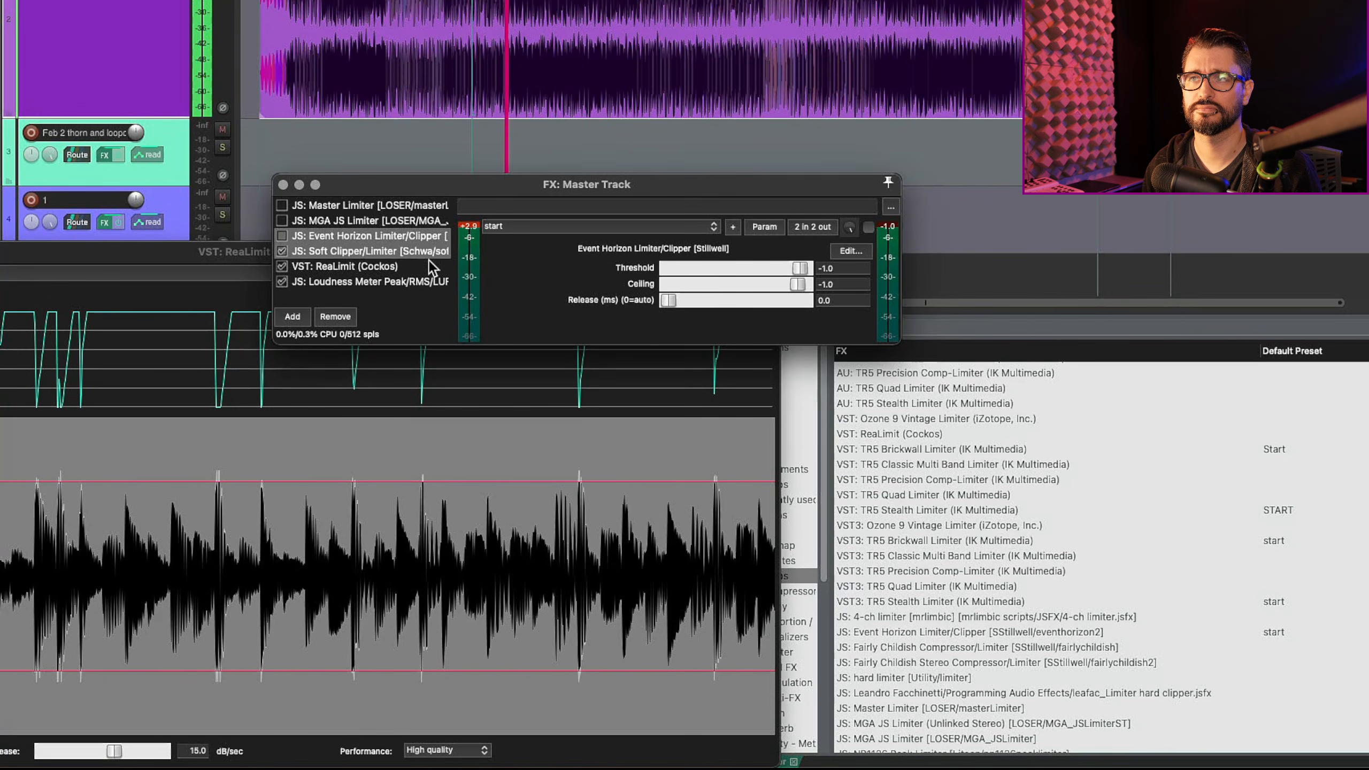
key("super+b")
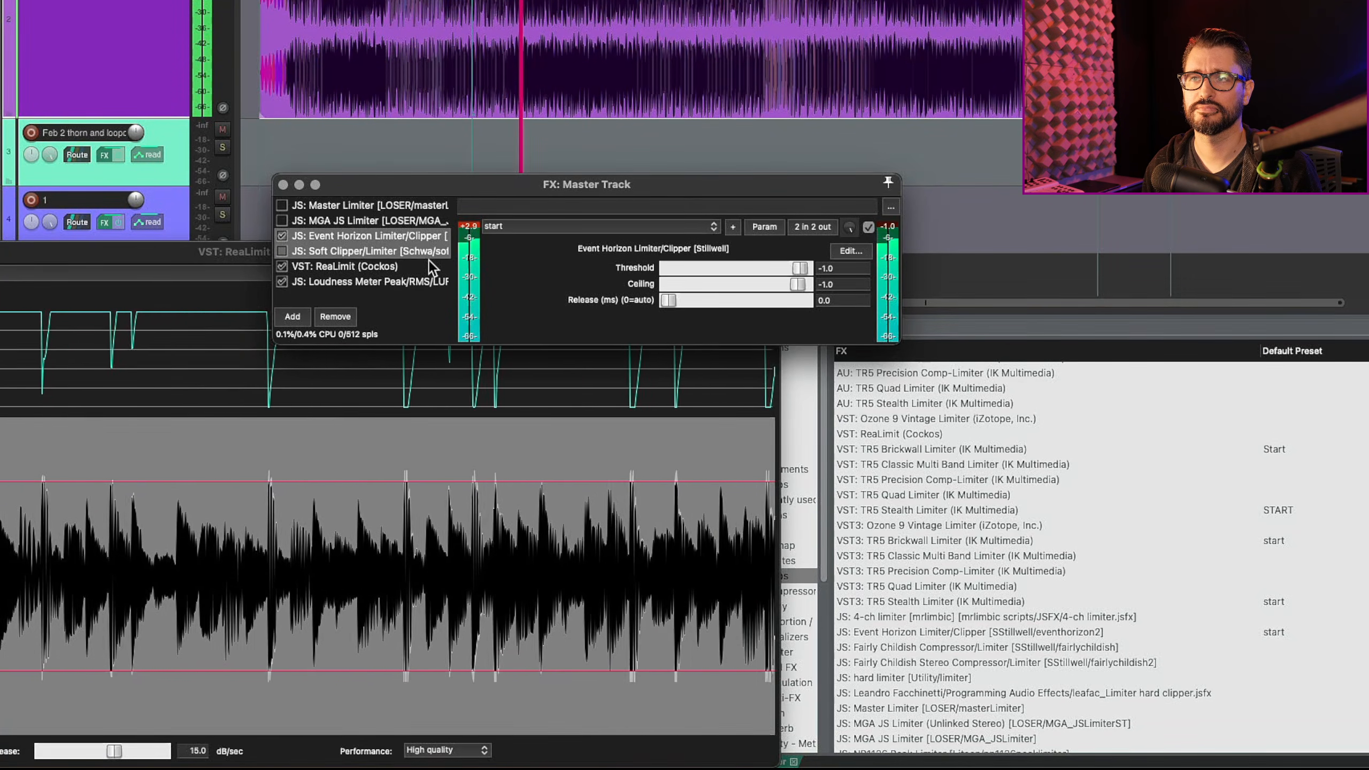
key("super+b")
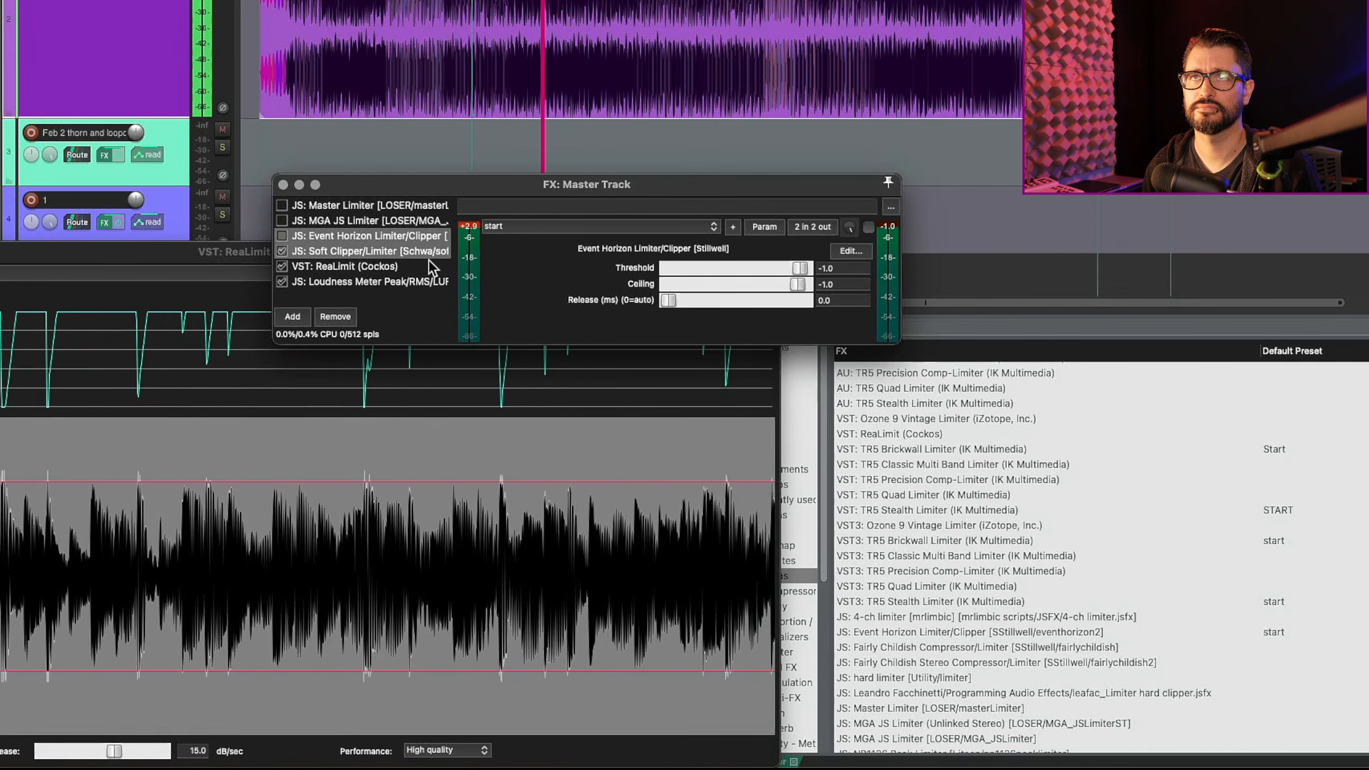
key("super+b")
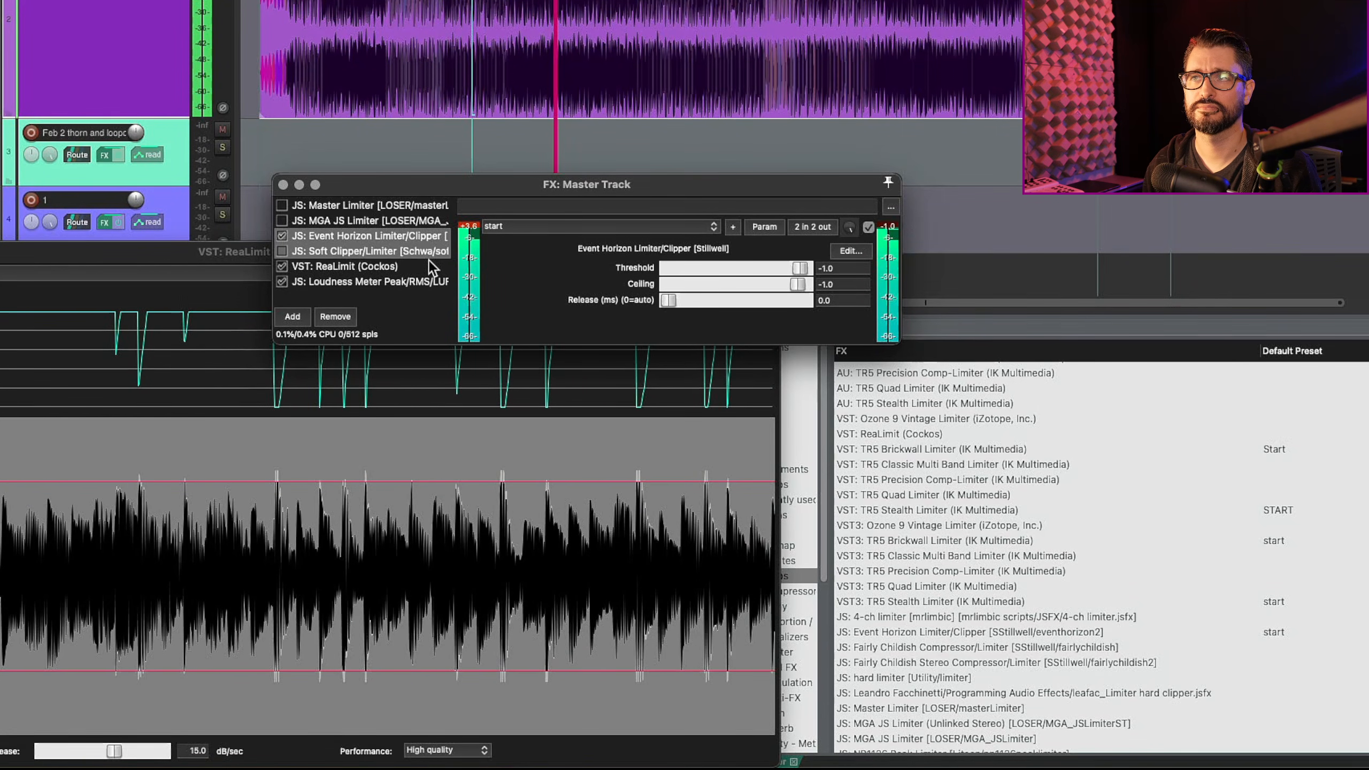
key("super+b")
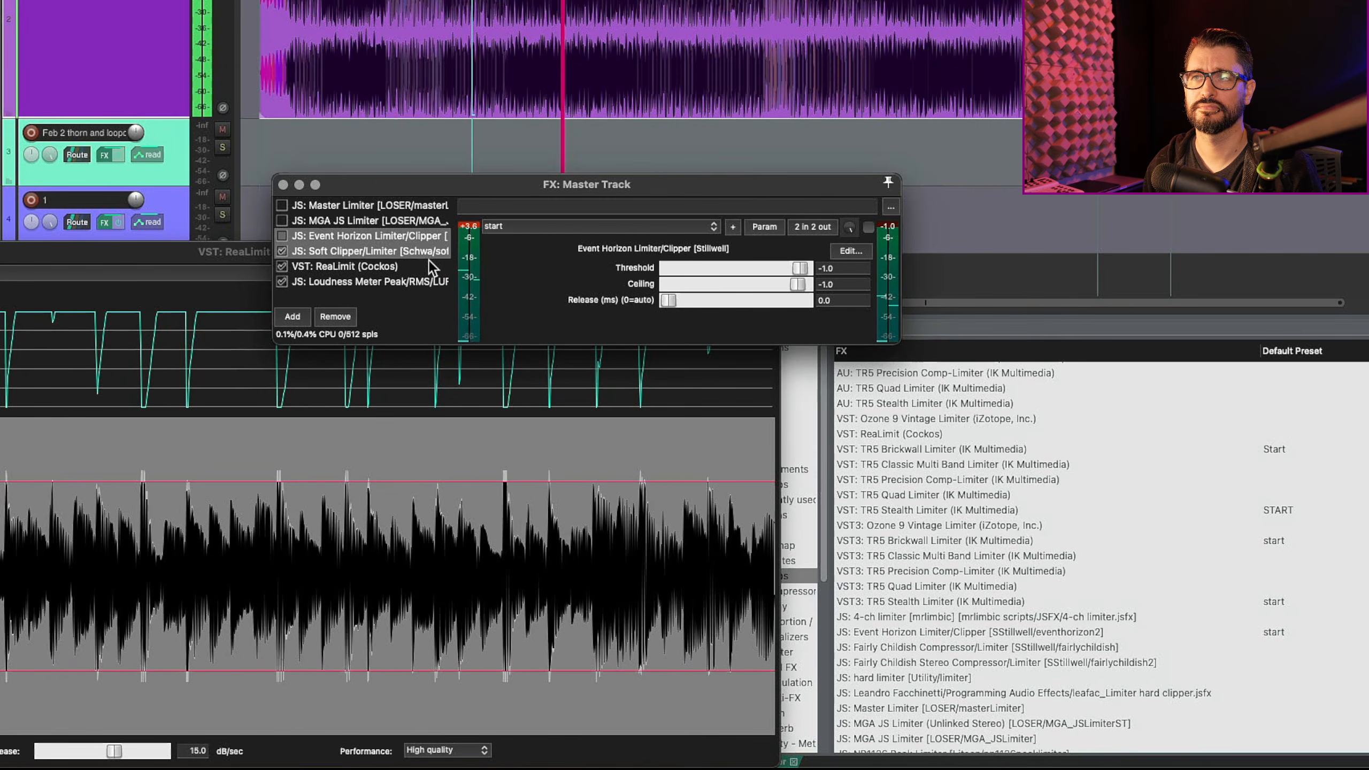
key("space")
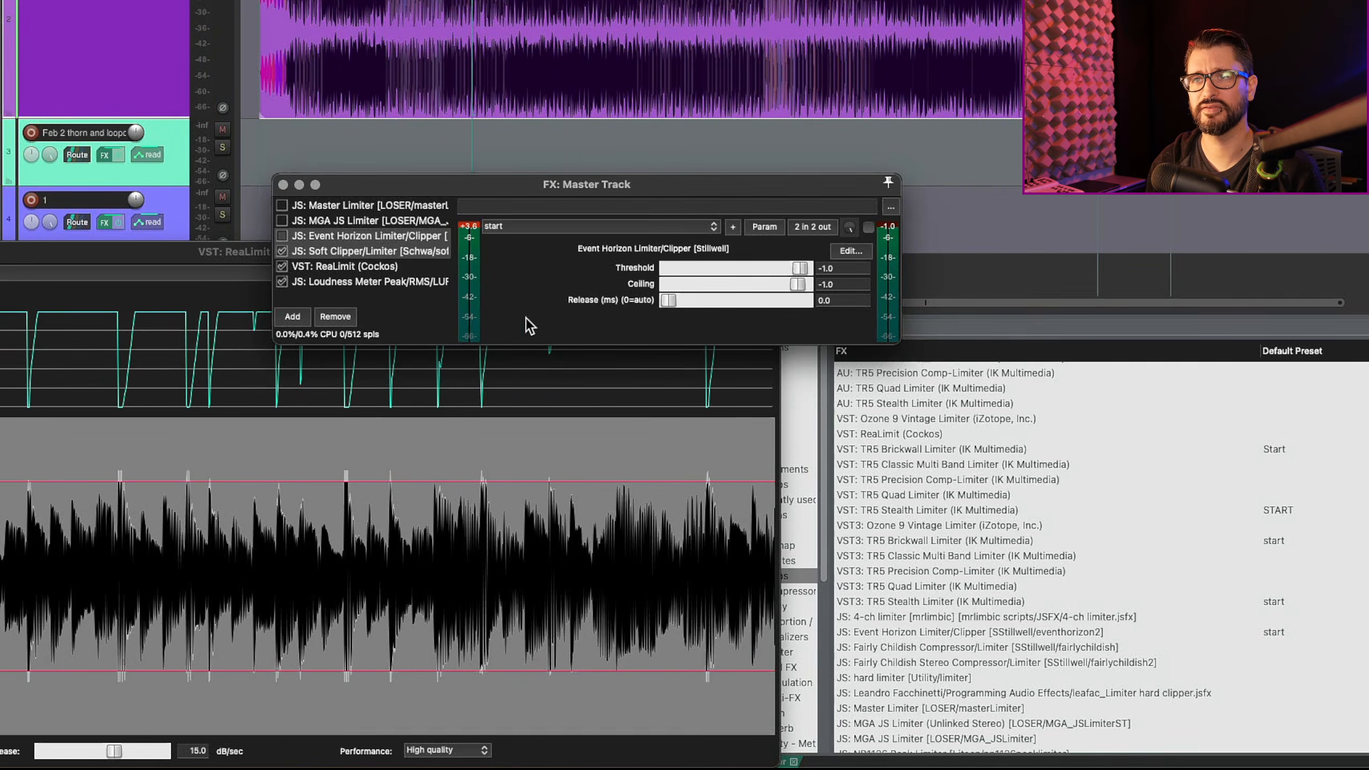
Check ReaLimit and the Soft Clipper/Limiter in the master FX chain, and bypass the soft clipper with Event Horizon enabled instead
left_click(388, 266)
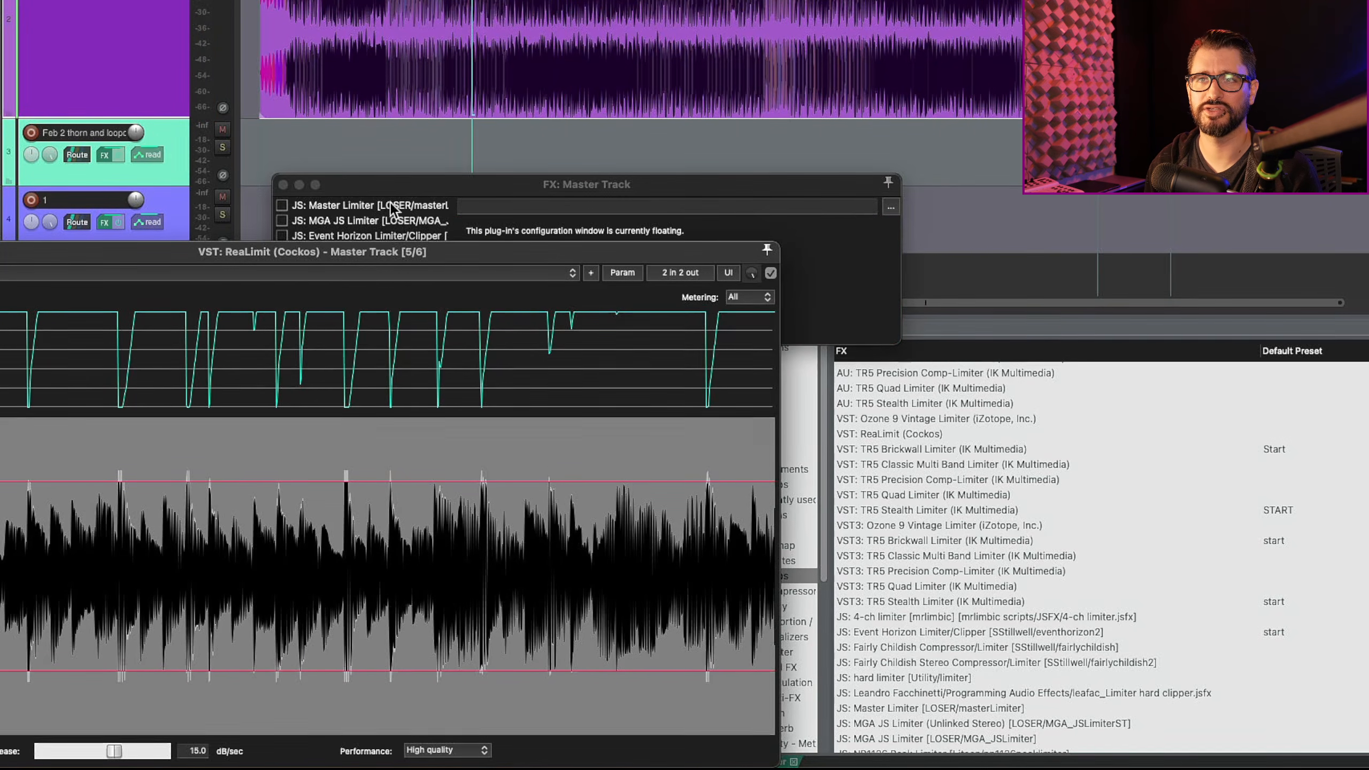
left_click(392, 184)
left_click(372, 253)
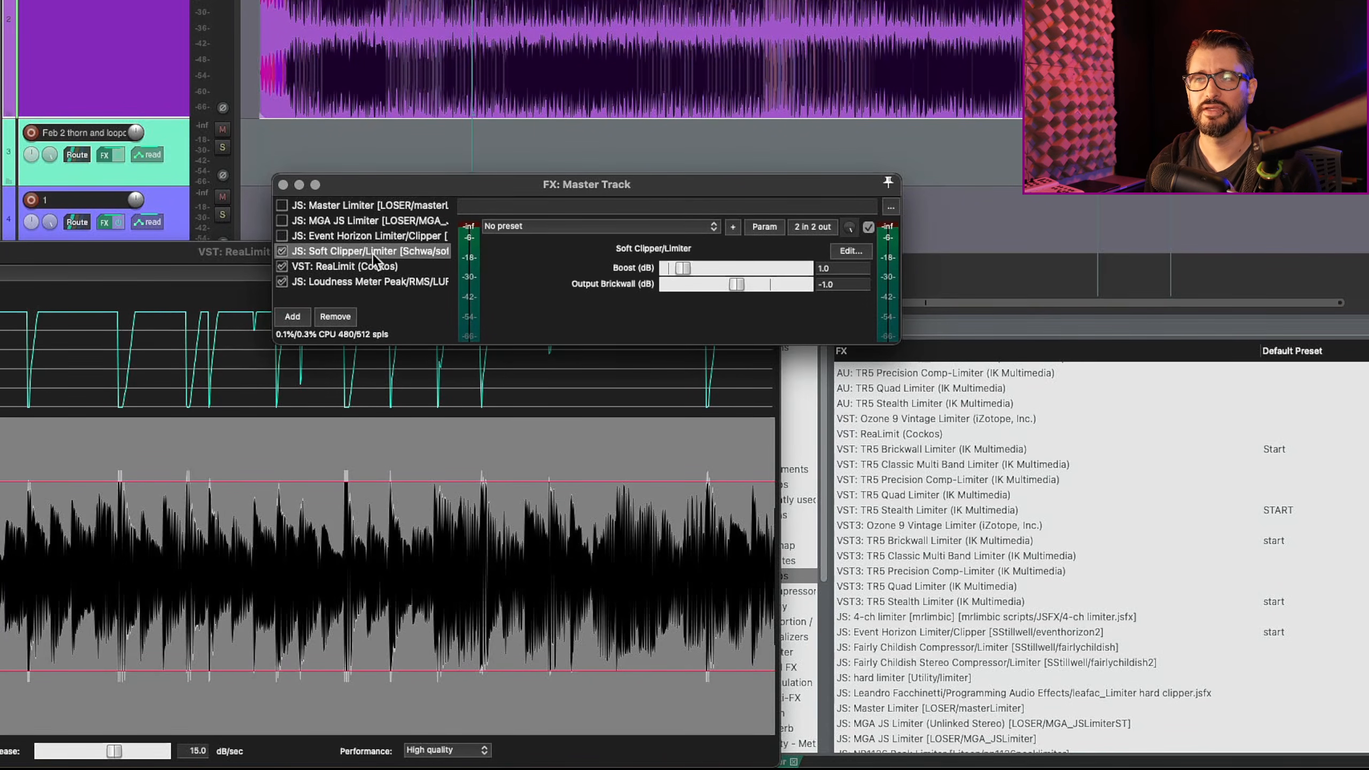
left_click(282, 252)
left_click(282, 236)
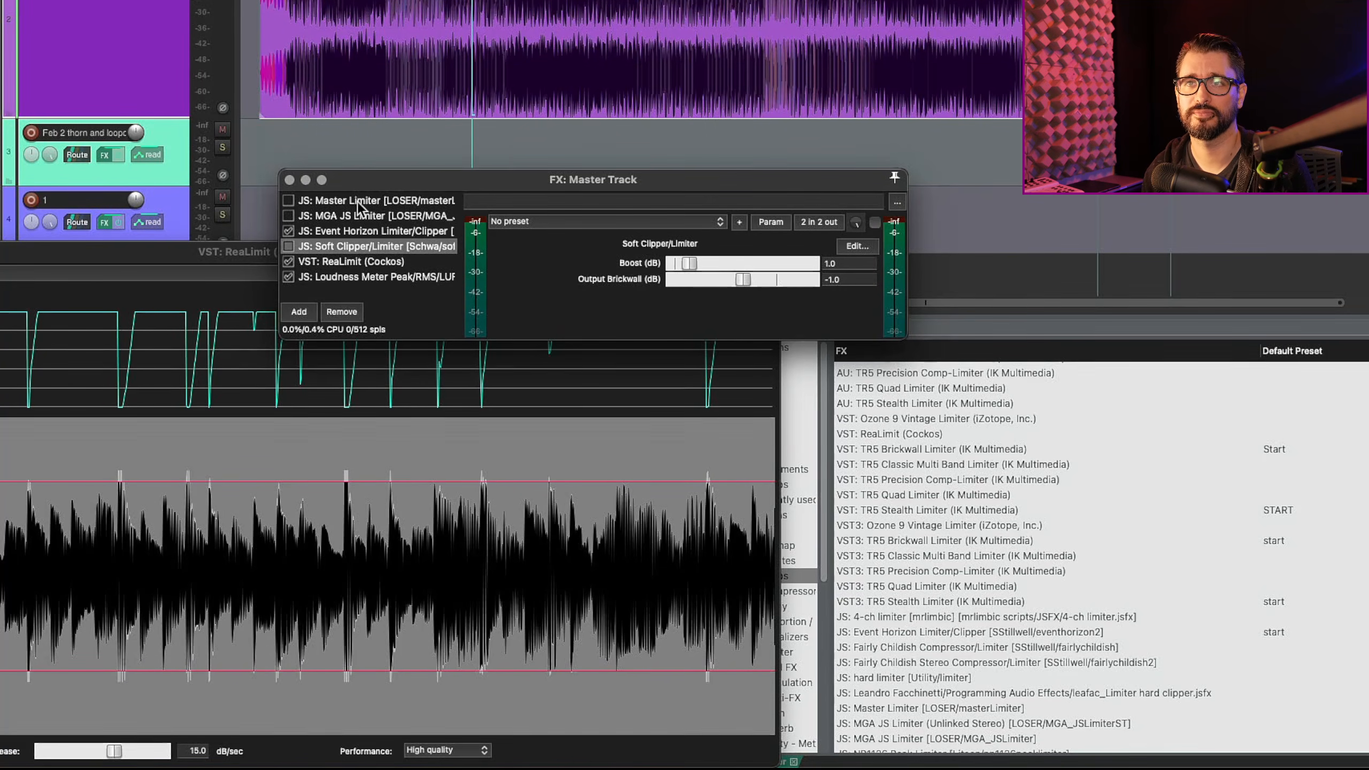
Close the master track's FX chain and the floating ReaLimit window to uncover the mixer
left_click(290, 179)
left_click_drag(244, 259, 490, 240)
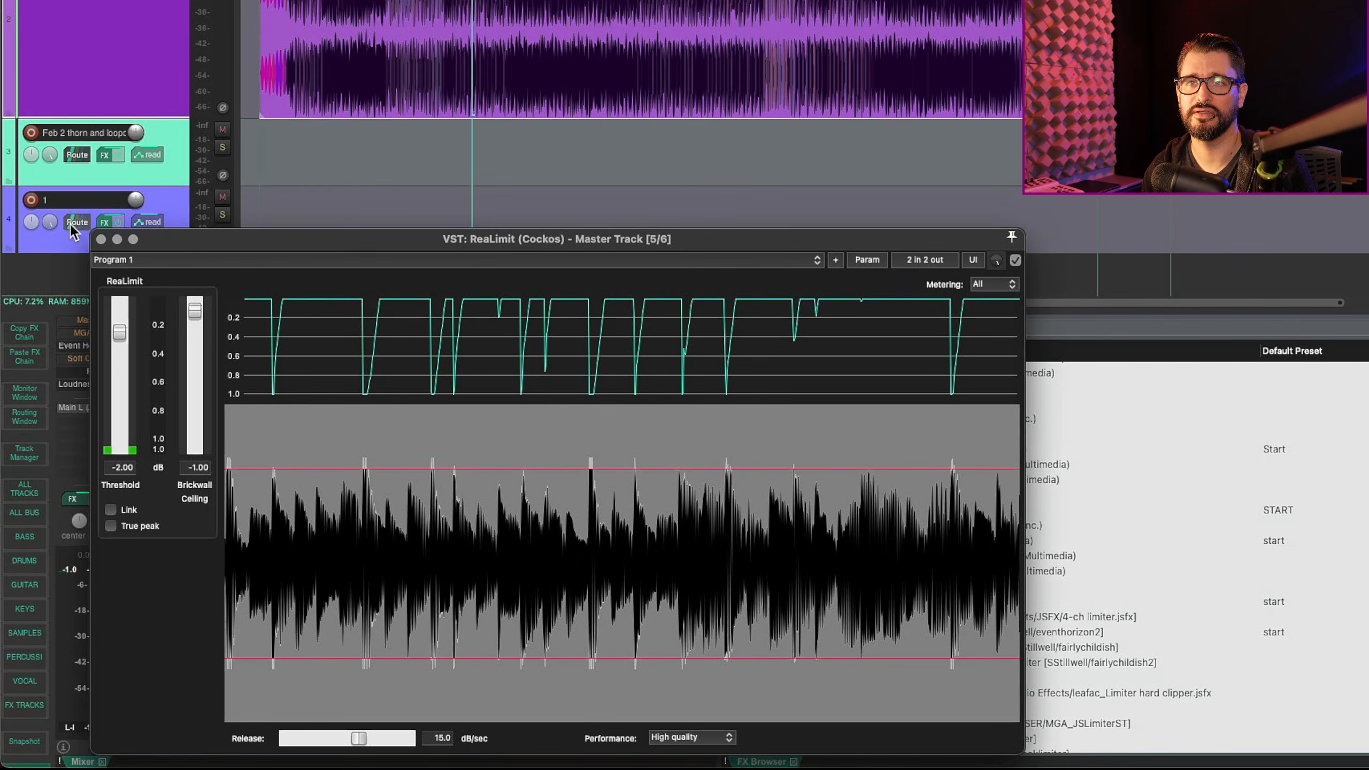
left_click(100, 239)
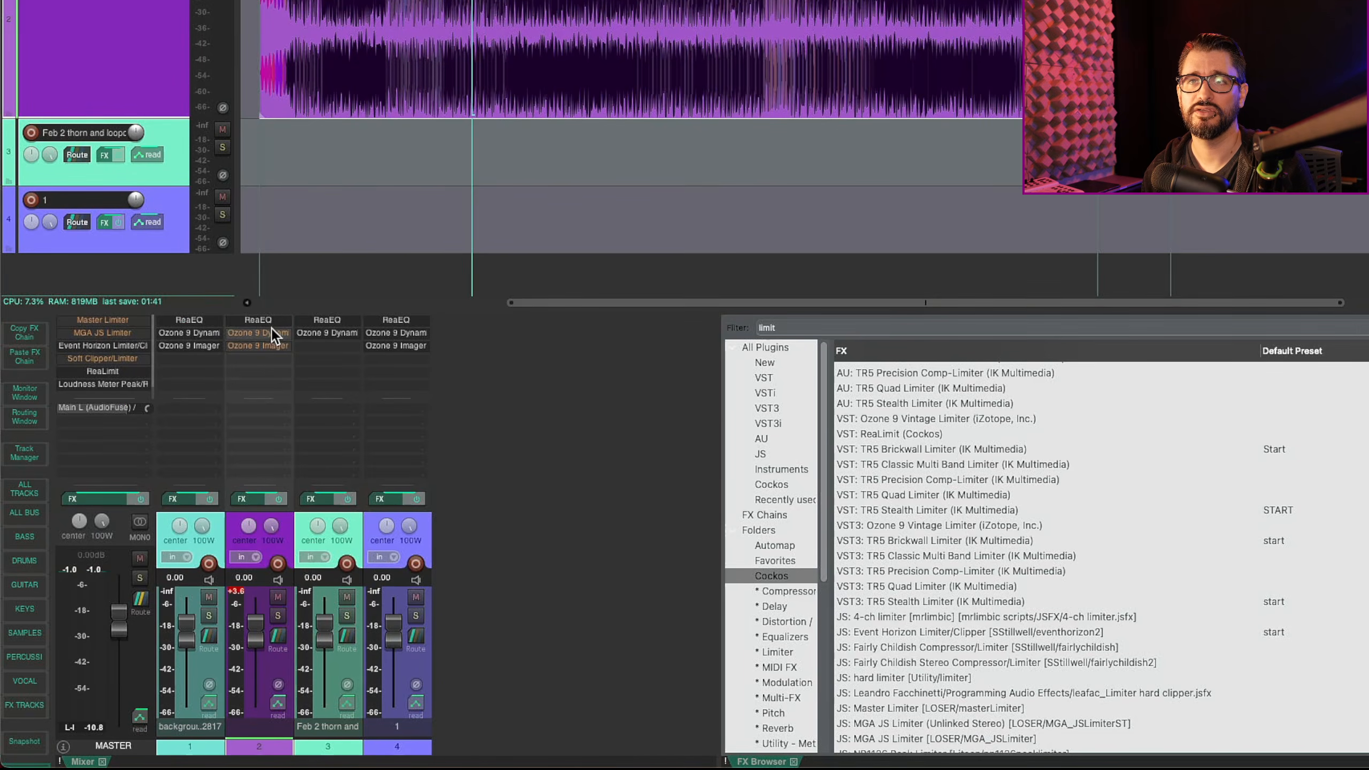
Review the ReaEQ curve on track 2, close it, and remove the bypassed Ozone 9 Dynamics and Imager from that track
left_click(267, 324)
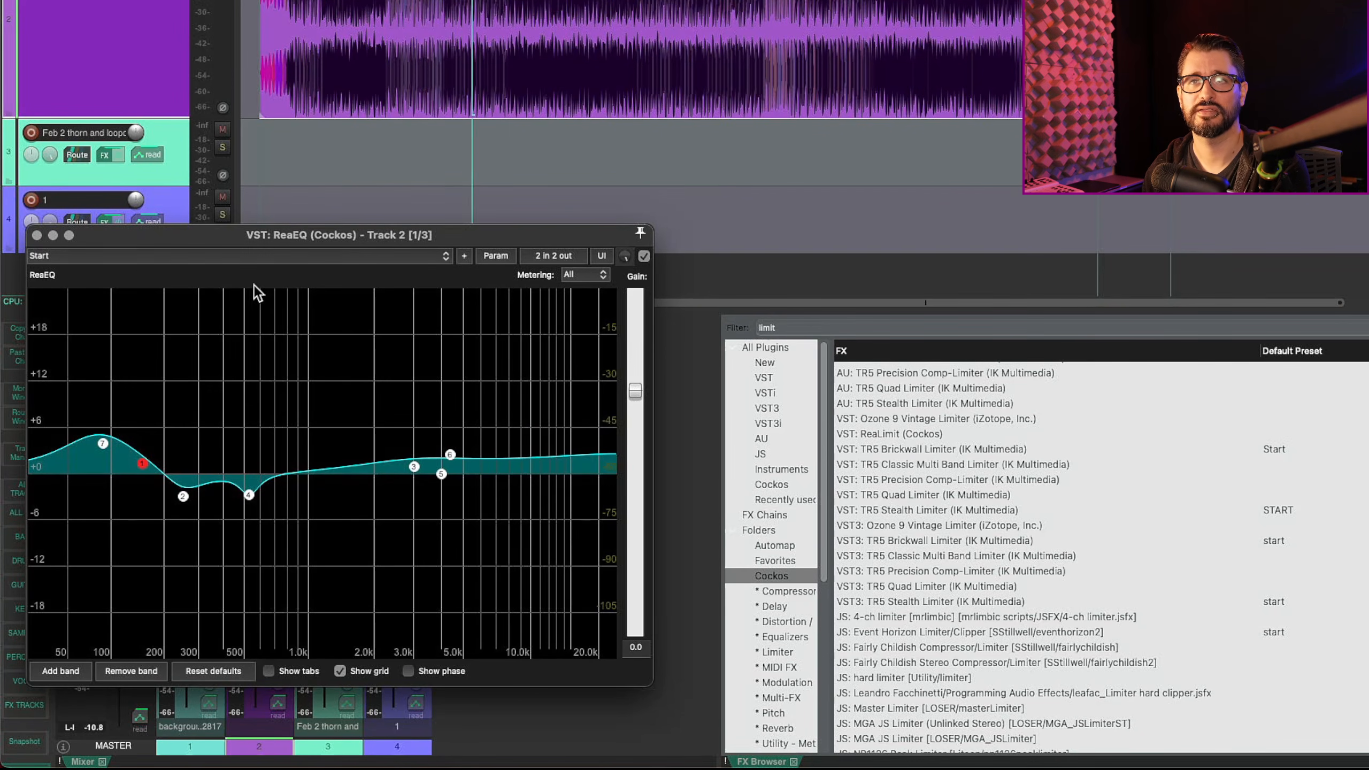
left_click(37, 236)
left_click(286, 530)
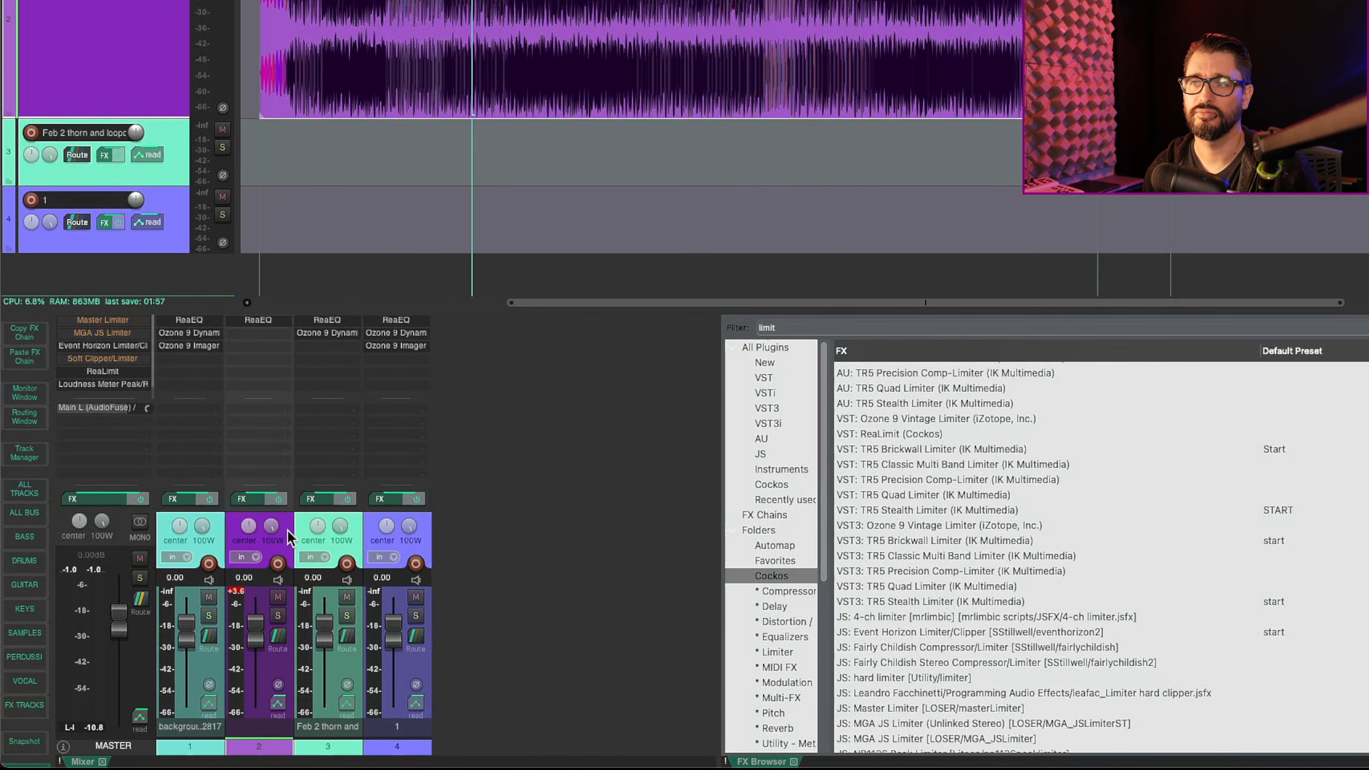
Find ReaXcomp among the Cockos plug-ins, add it to track 2 and enlarge its window
left_click(783, 574)
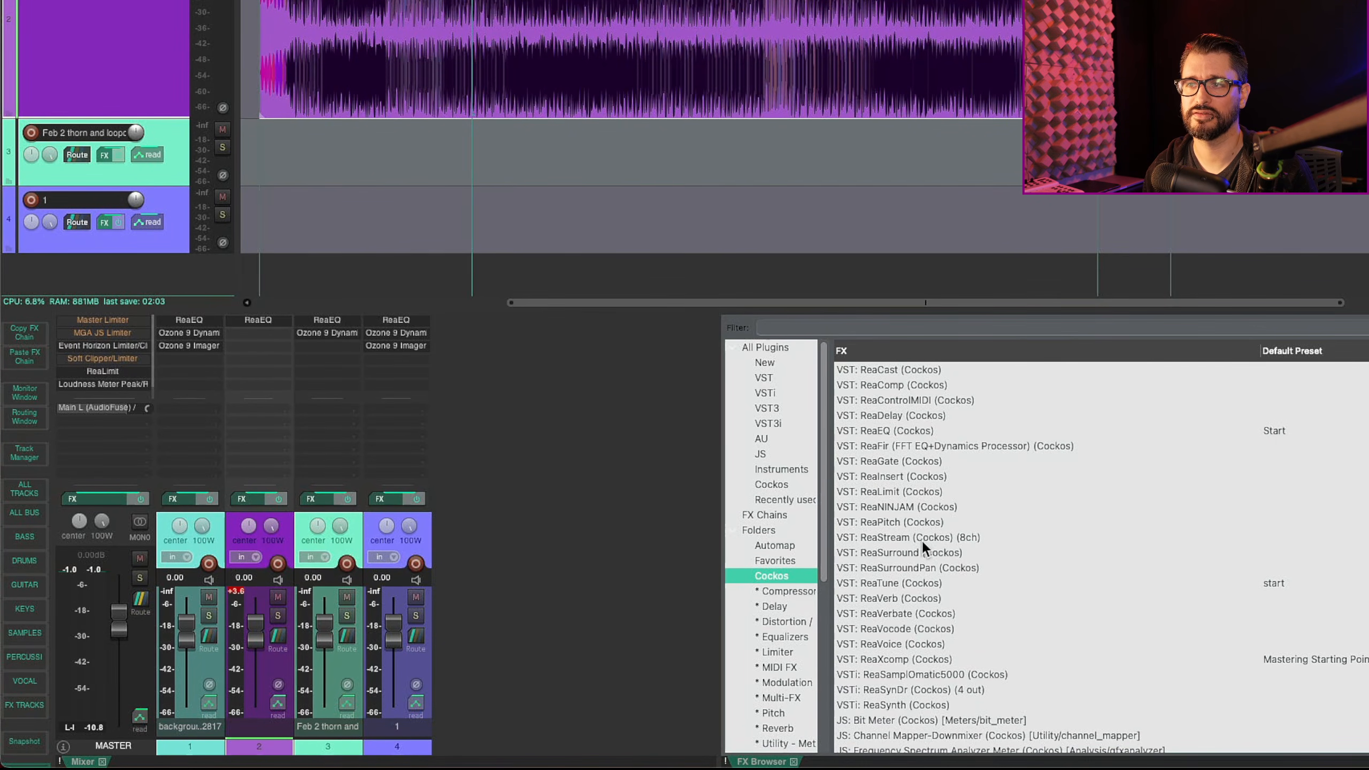
double_click(909, 660)
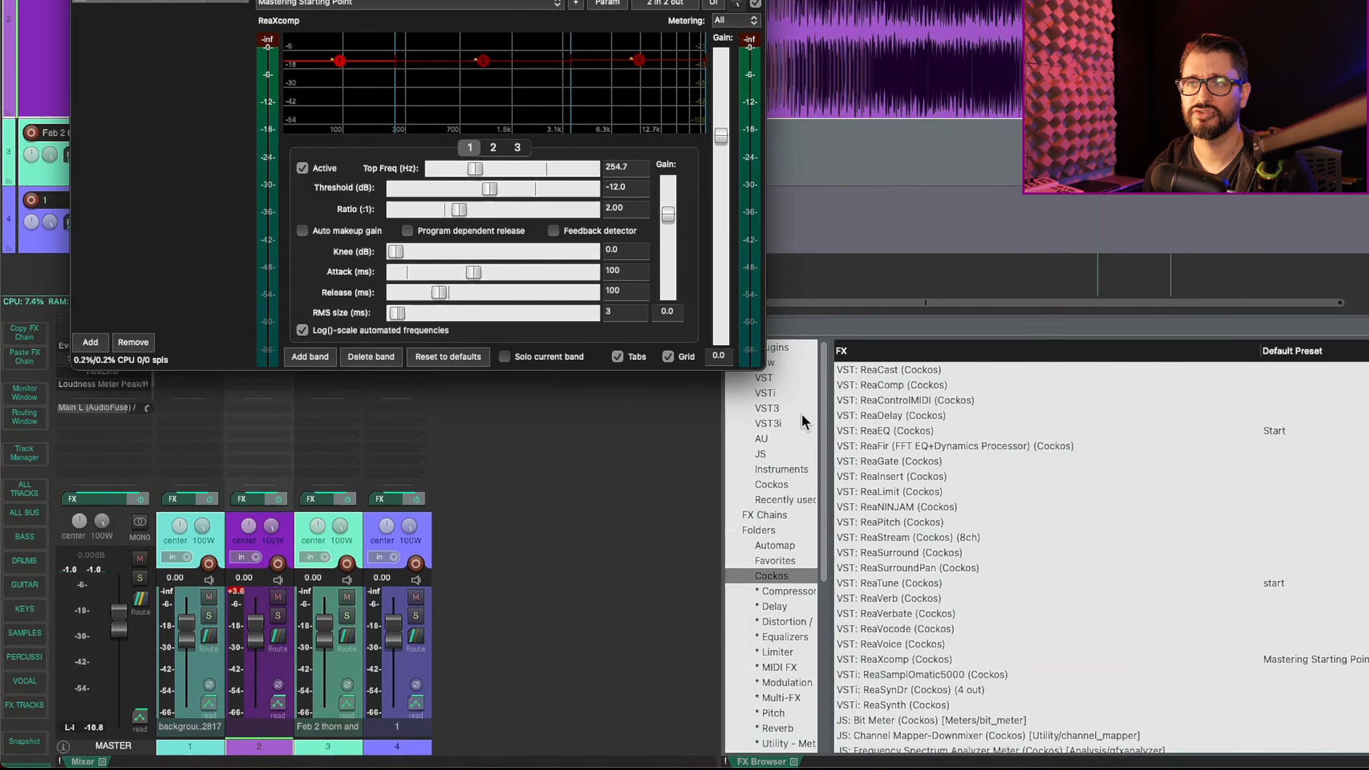
left_click_drag(769, 367, 1279, 672)
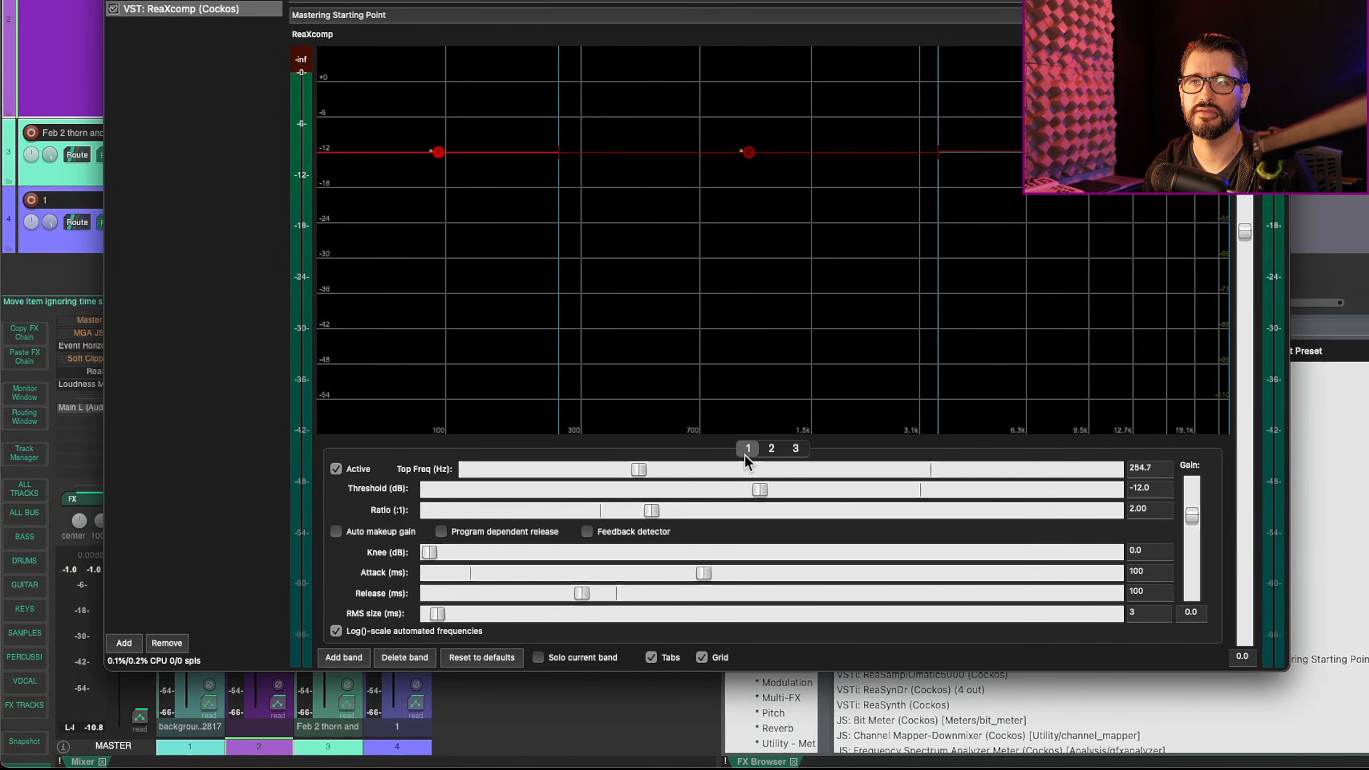
Review the settings of ReaXcomp's three bands and set band 1's Top Freq to 254 Hz
left_click_drag(1154, 468, 984, 451)
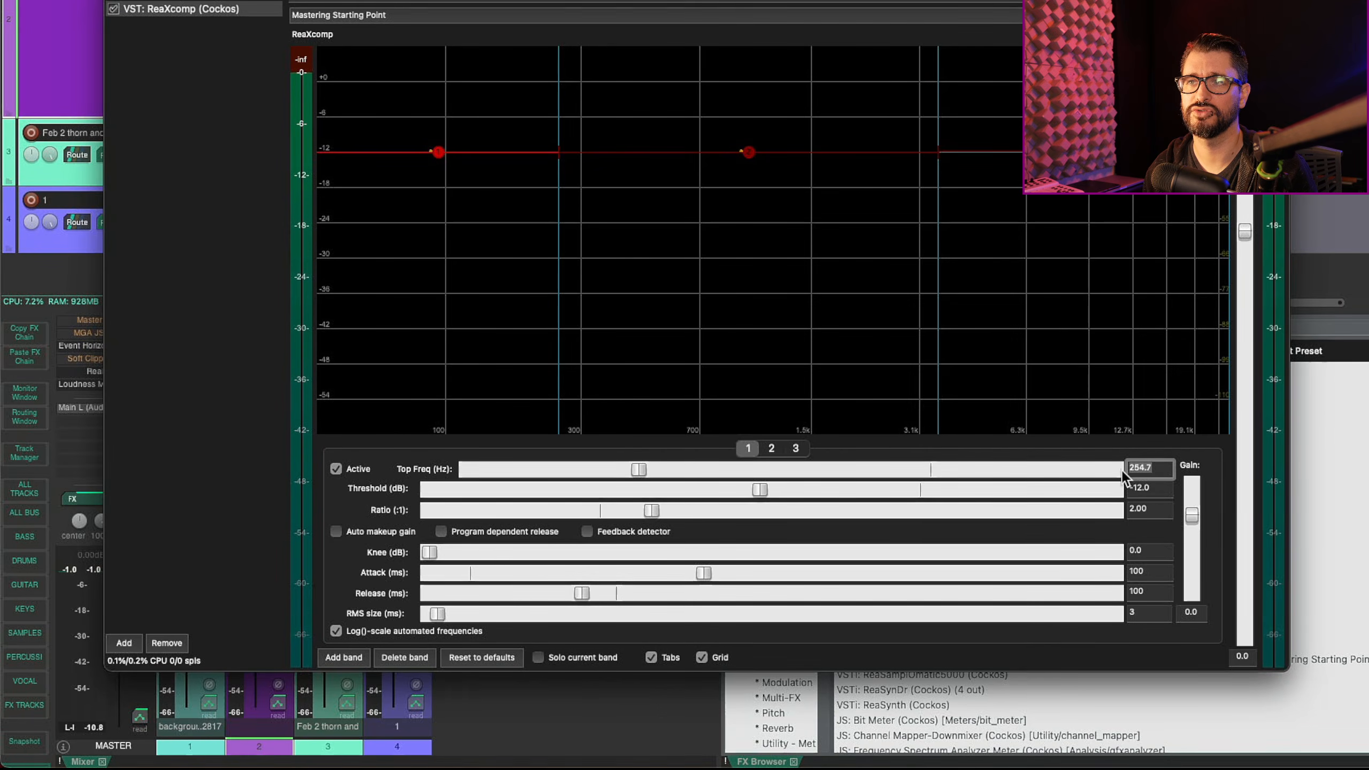
left_click(771, 448)
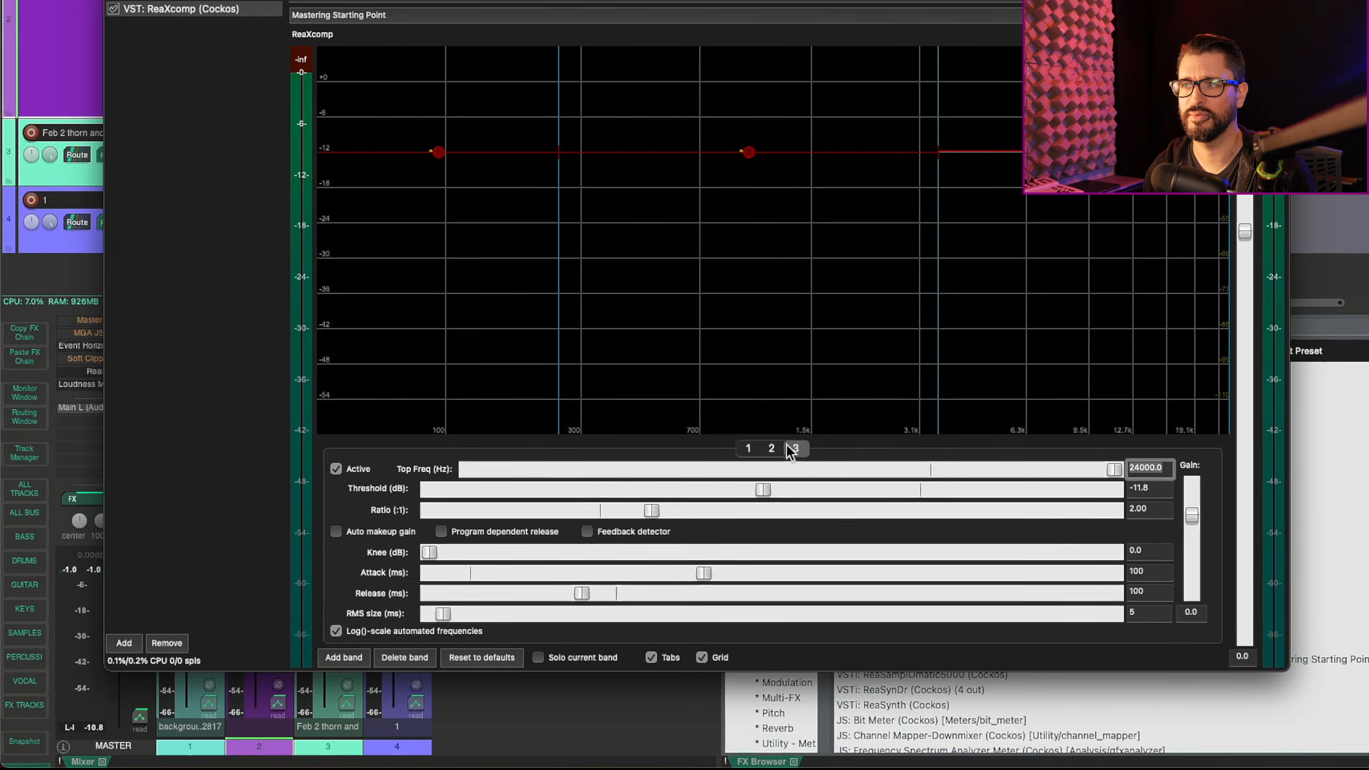
left_click(772, 448)
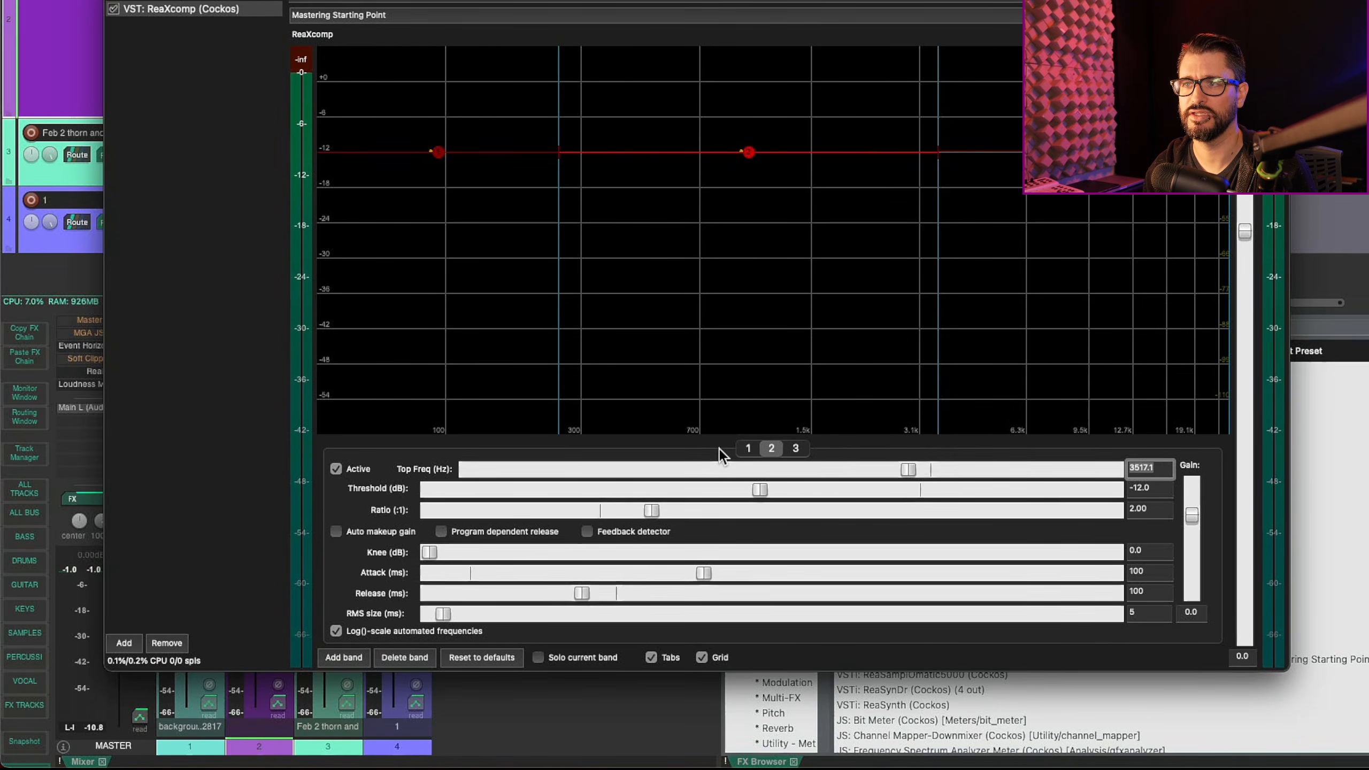
left_click(750, 448)
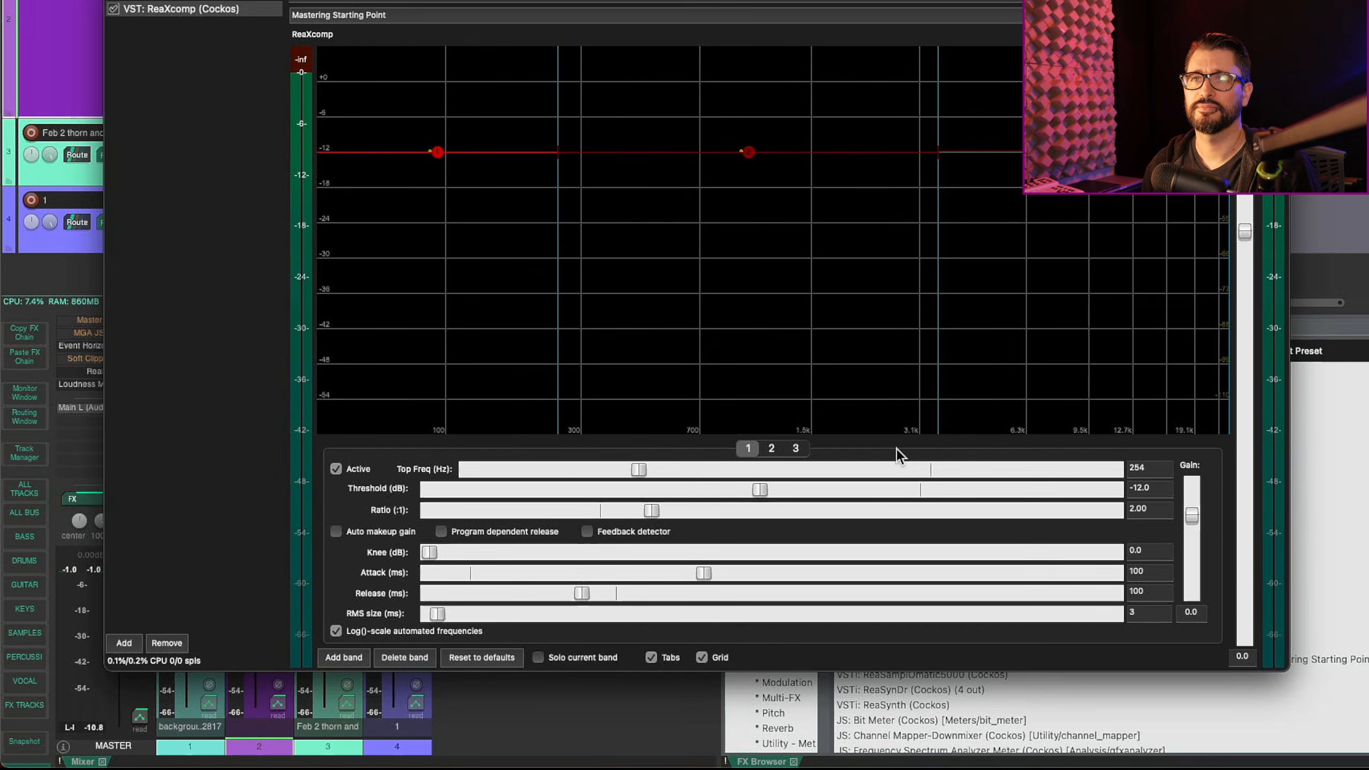
Play the track and compare the sound with ReaXcomp bypassed and enabled, leaving it enabled
key("space")
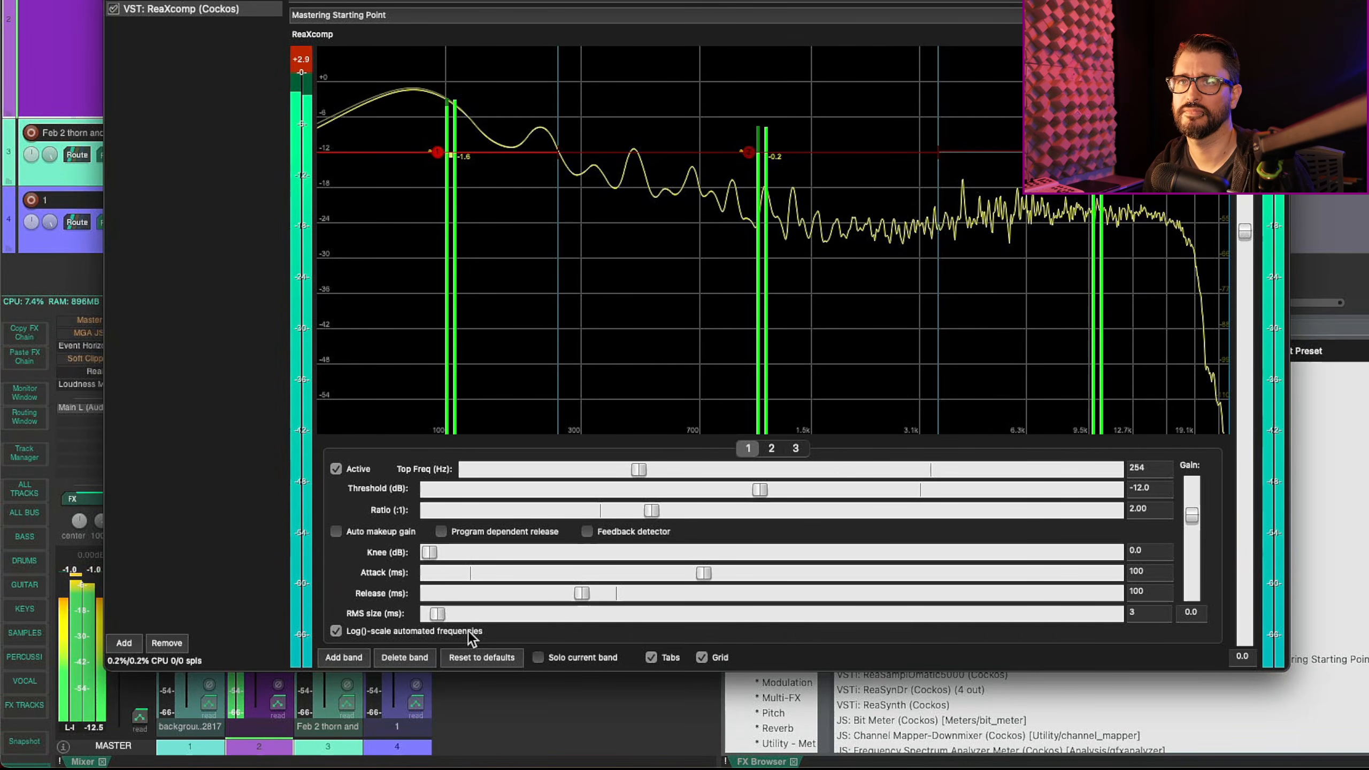
left_click(113, 9)
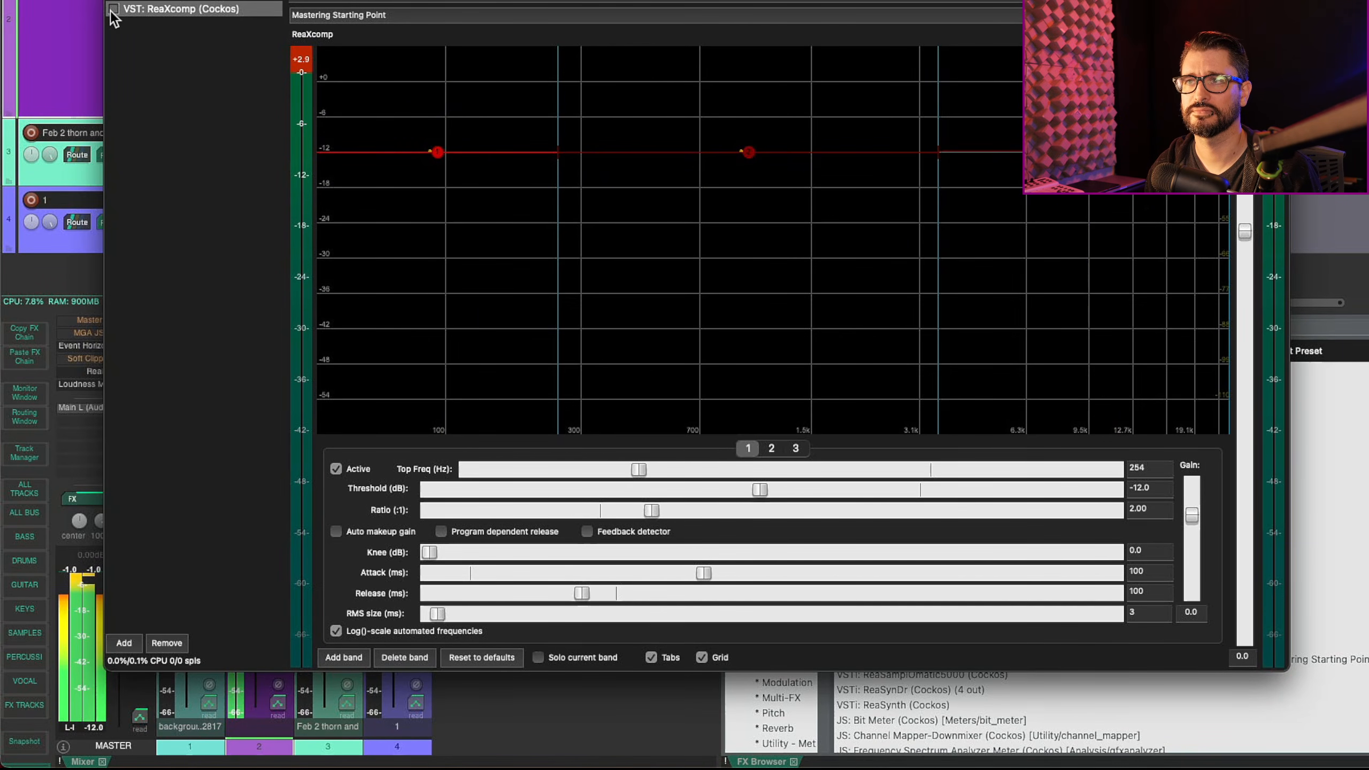
left_click(113, 10)
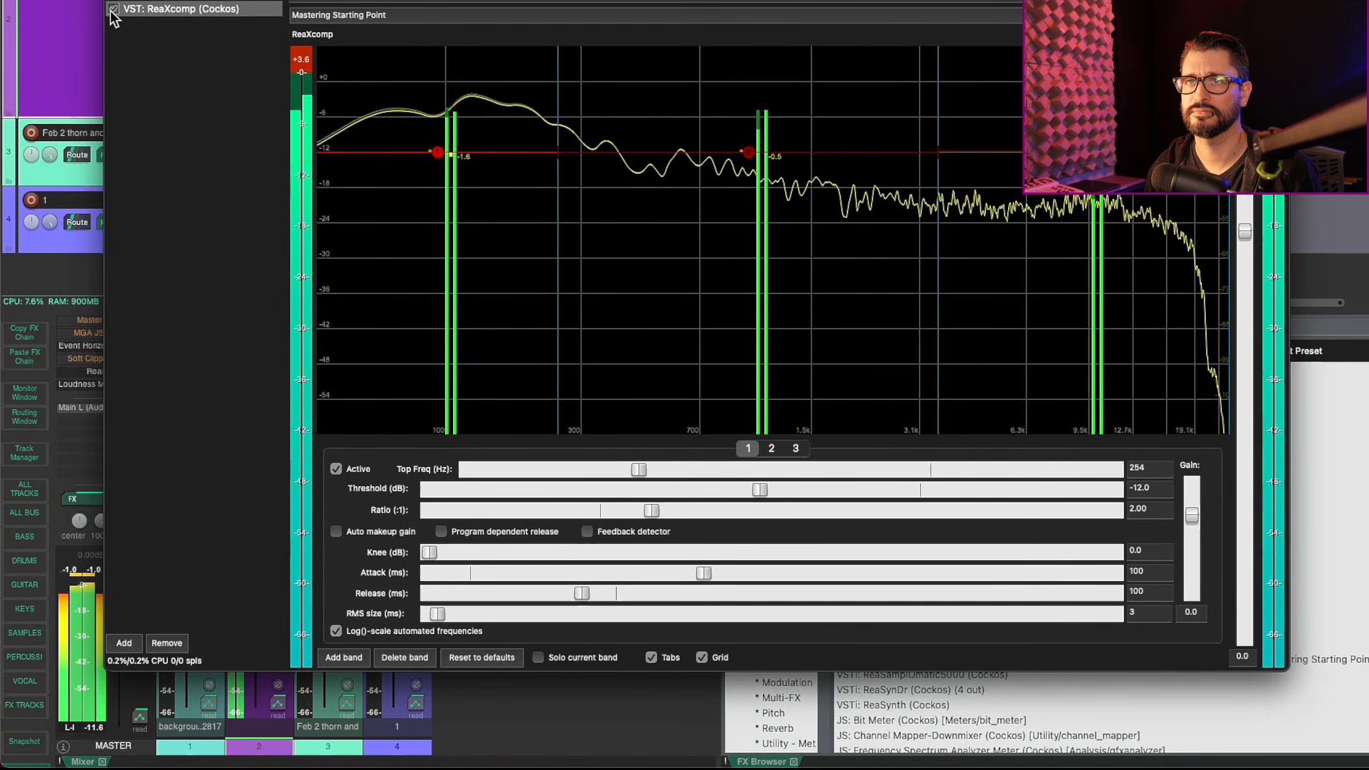
left_click(113, 10)
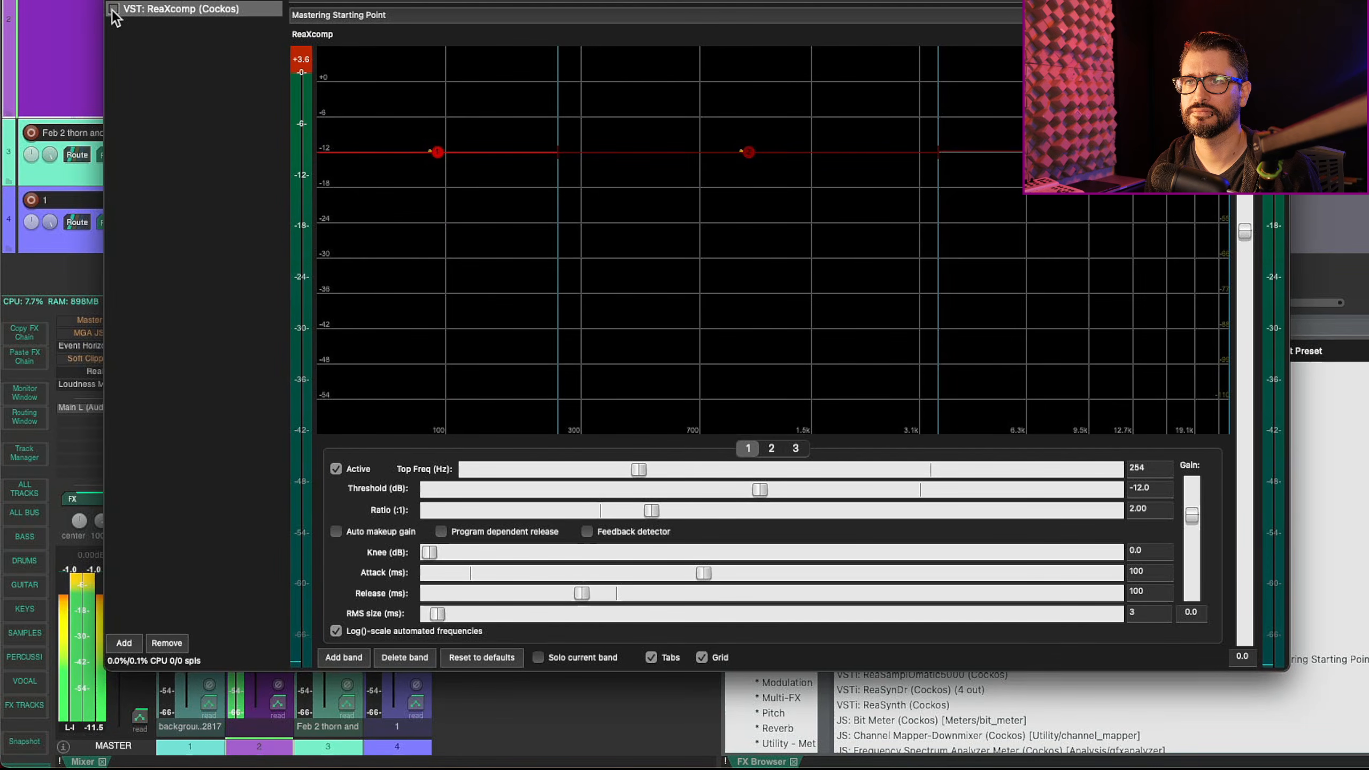
left_click(113, 9)
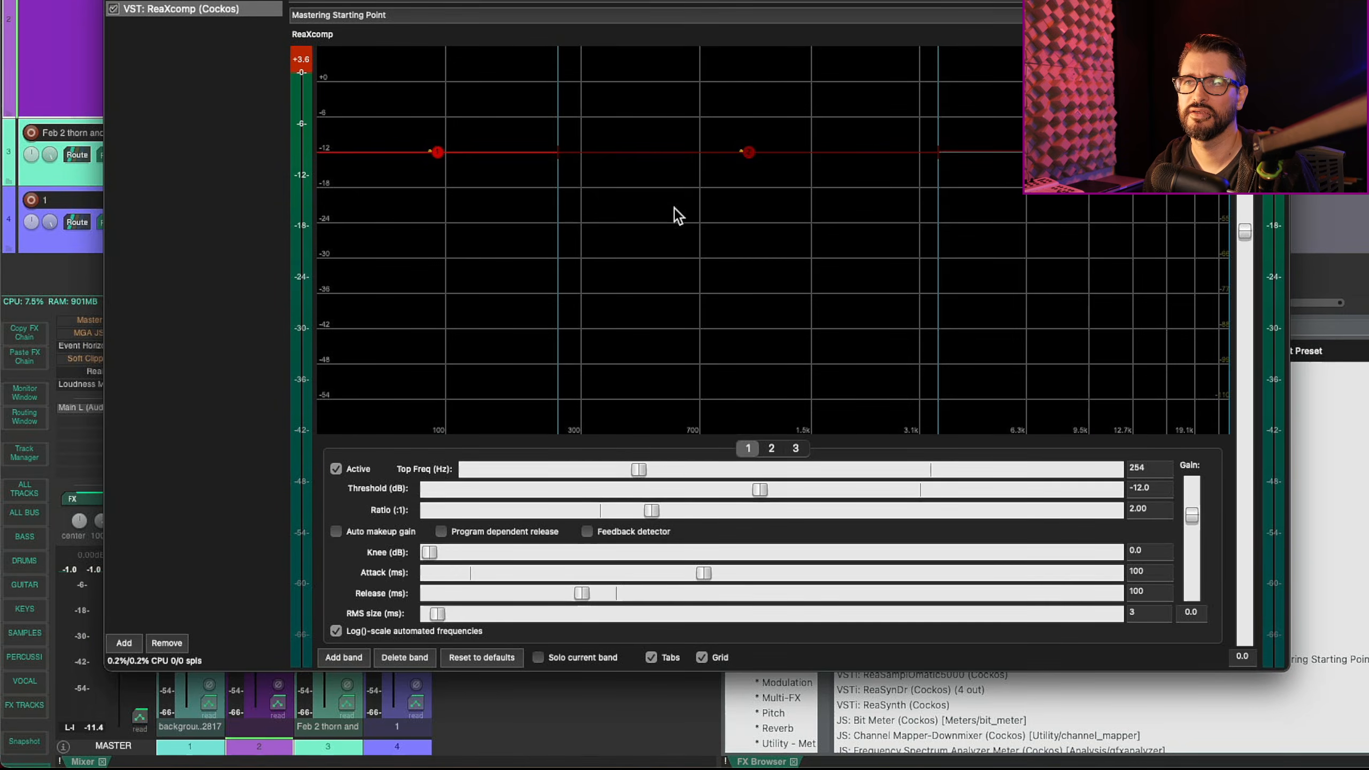
Lower ReaXcomp's overall output gain to about -29.5 dB during playback
key("space")
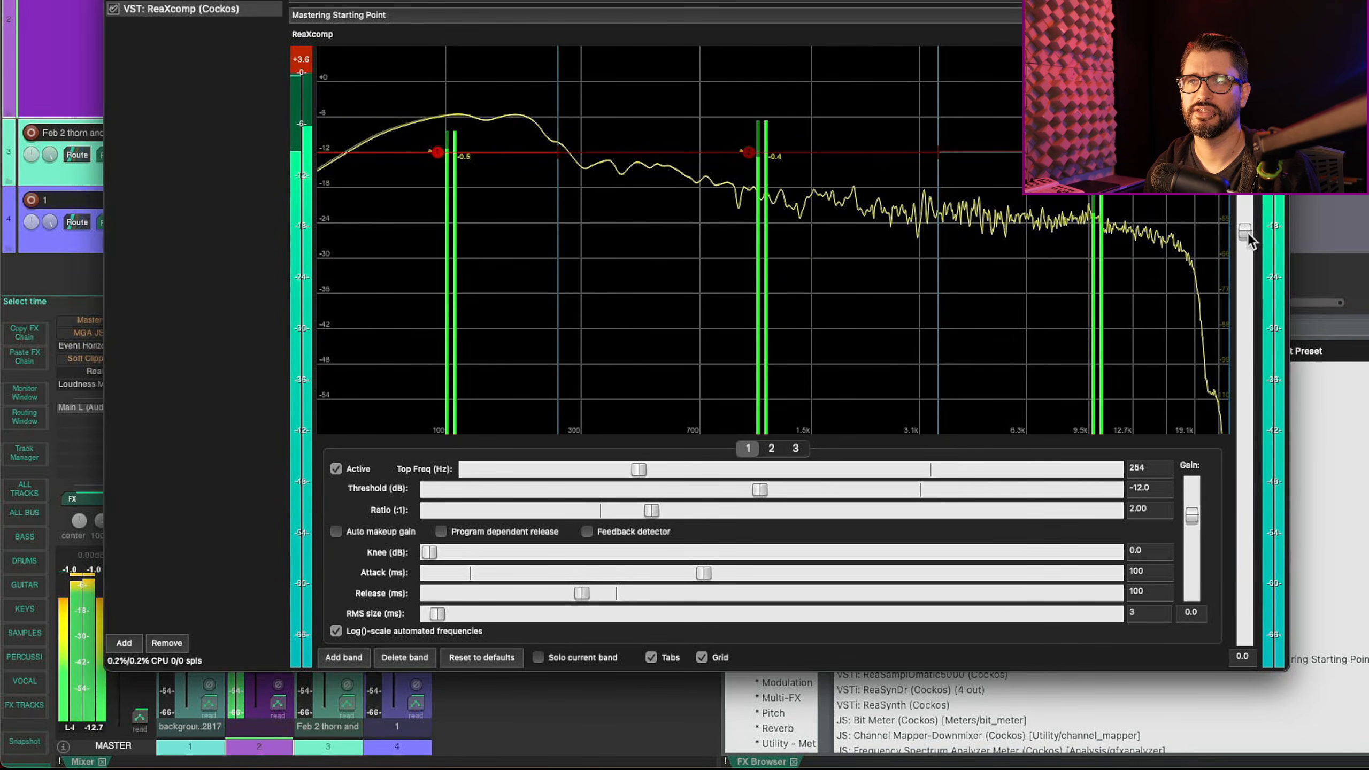
left_click_drag(1245, 232, 1248, 530)
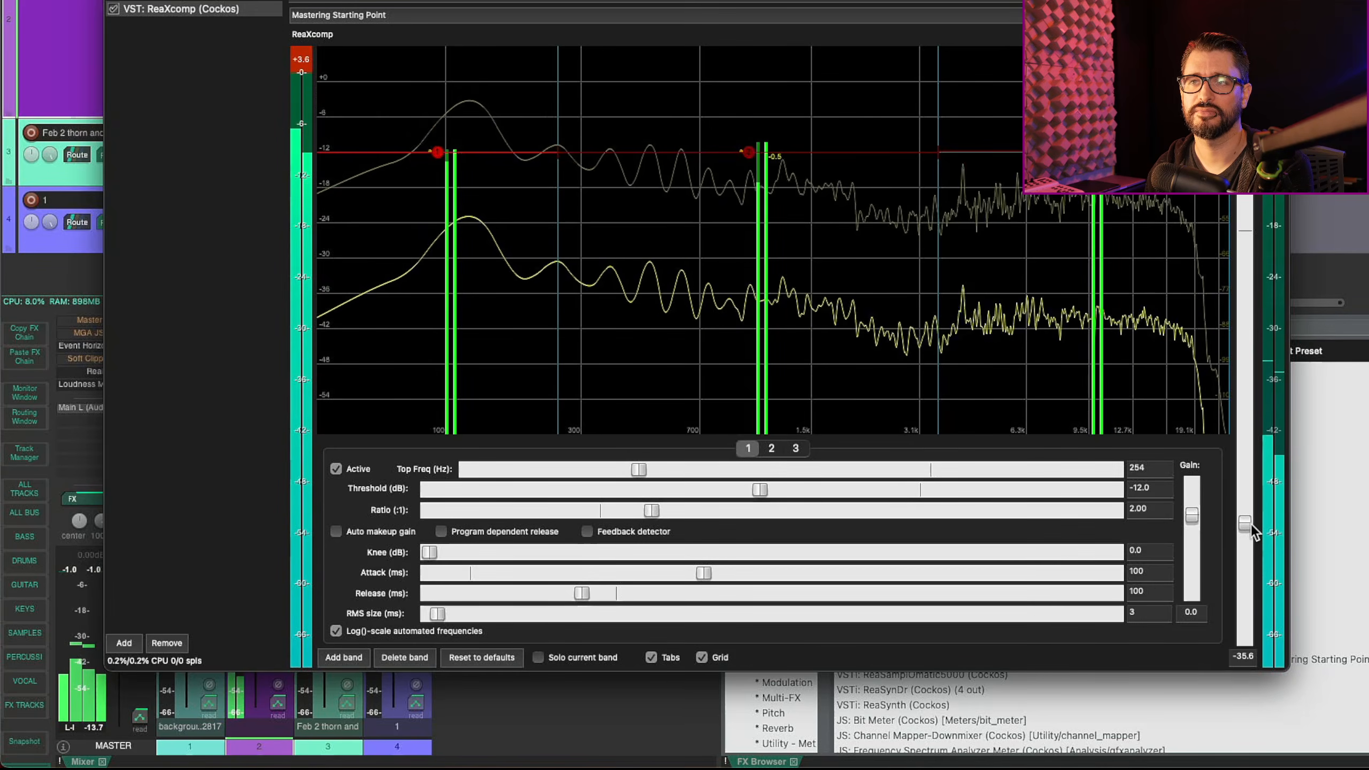
left_click_drag(1251, 533, 1250, 515)
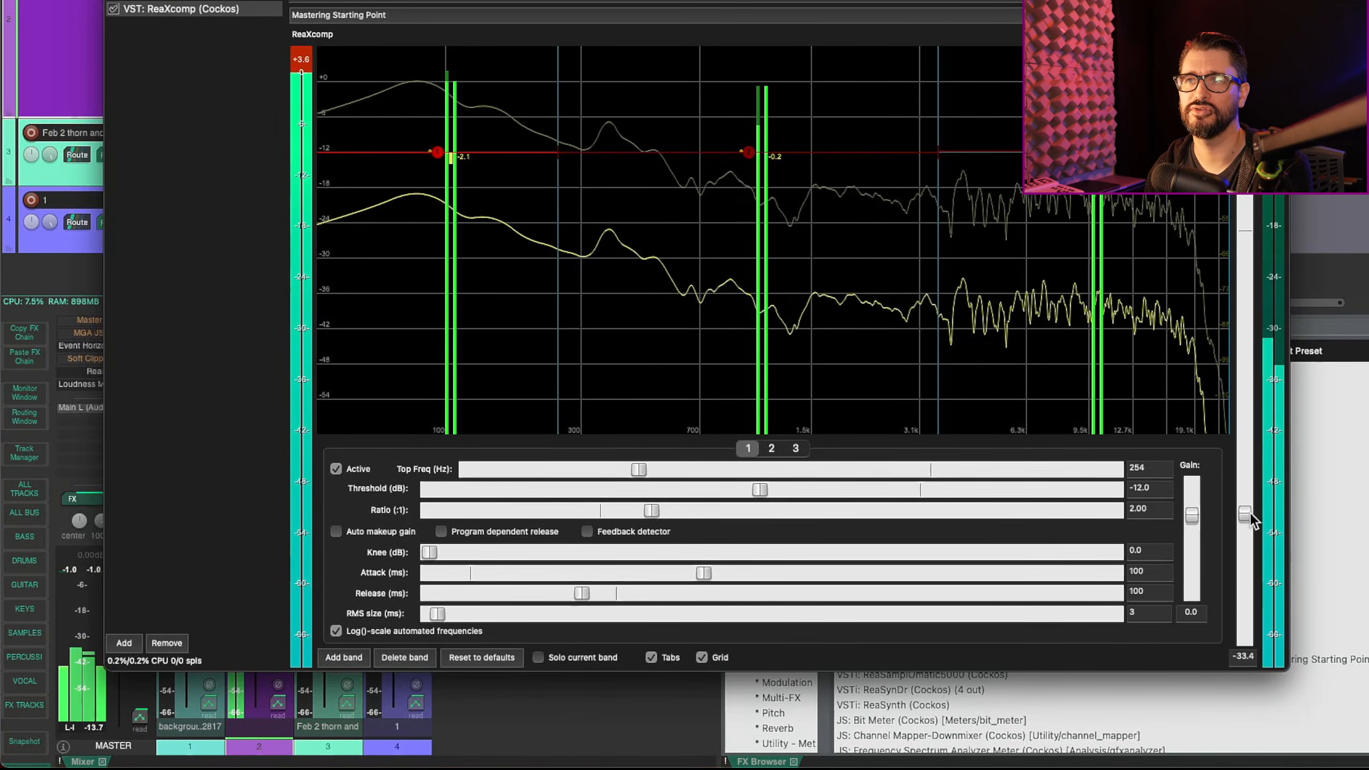
left_click_drag(1249, 513, 1253, 493)
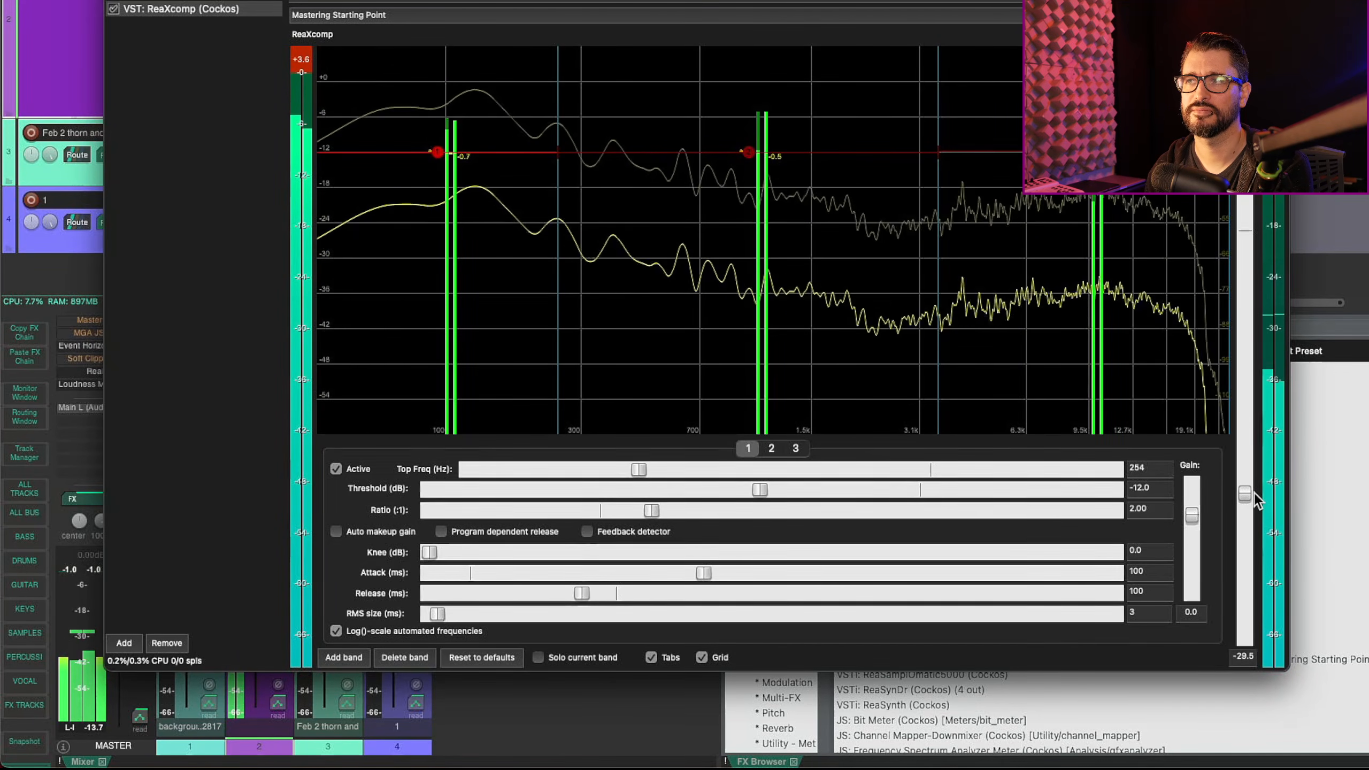
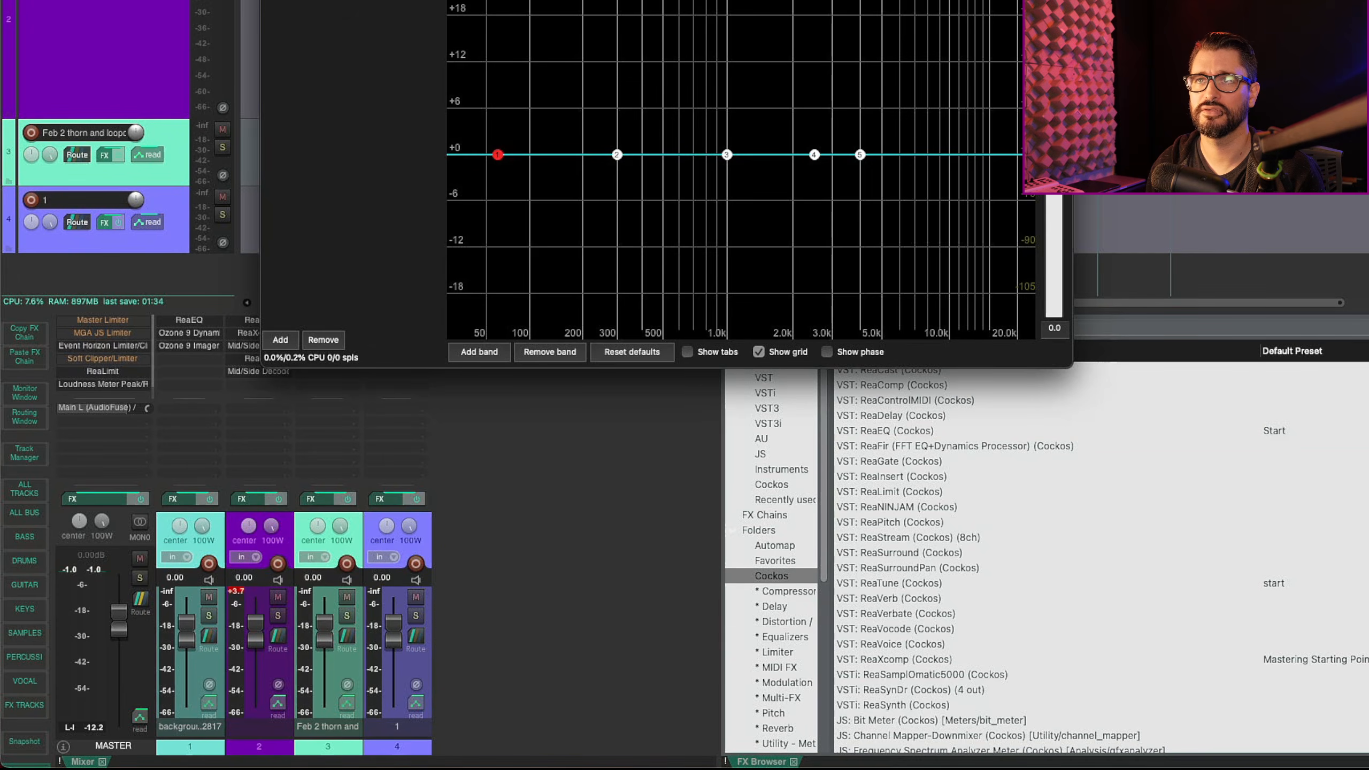
Move track 2's FX chain clear of the mixer and examine the Mid/Side Encoder, second ReaEQ and Mid/Side Decoder
left_click_drag(467, 0, 676, 278)
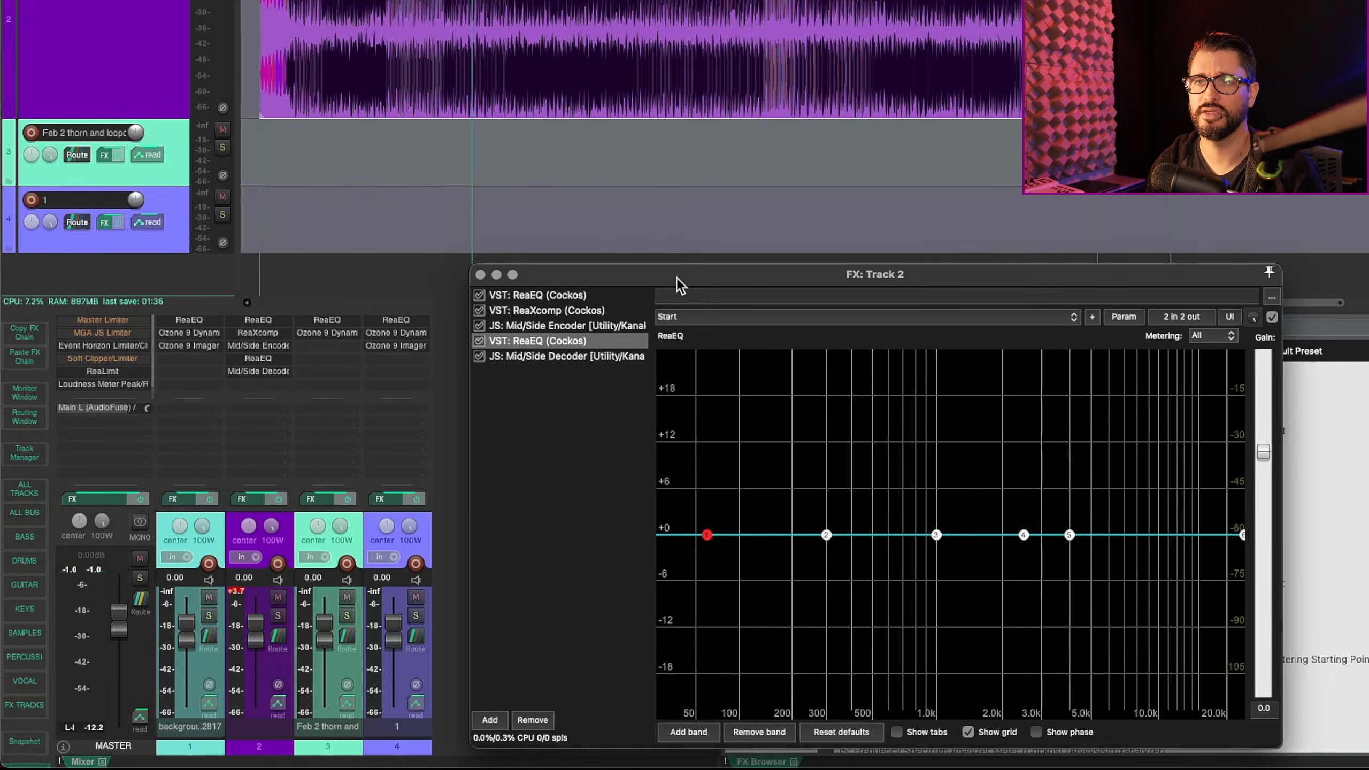
left_click(590, 327)
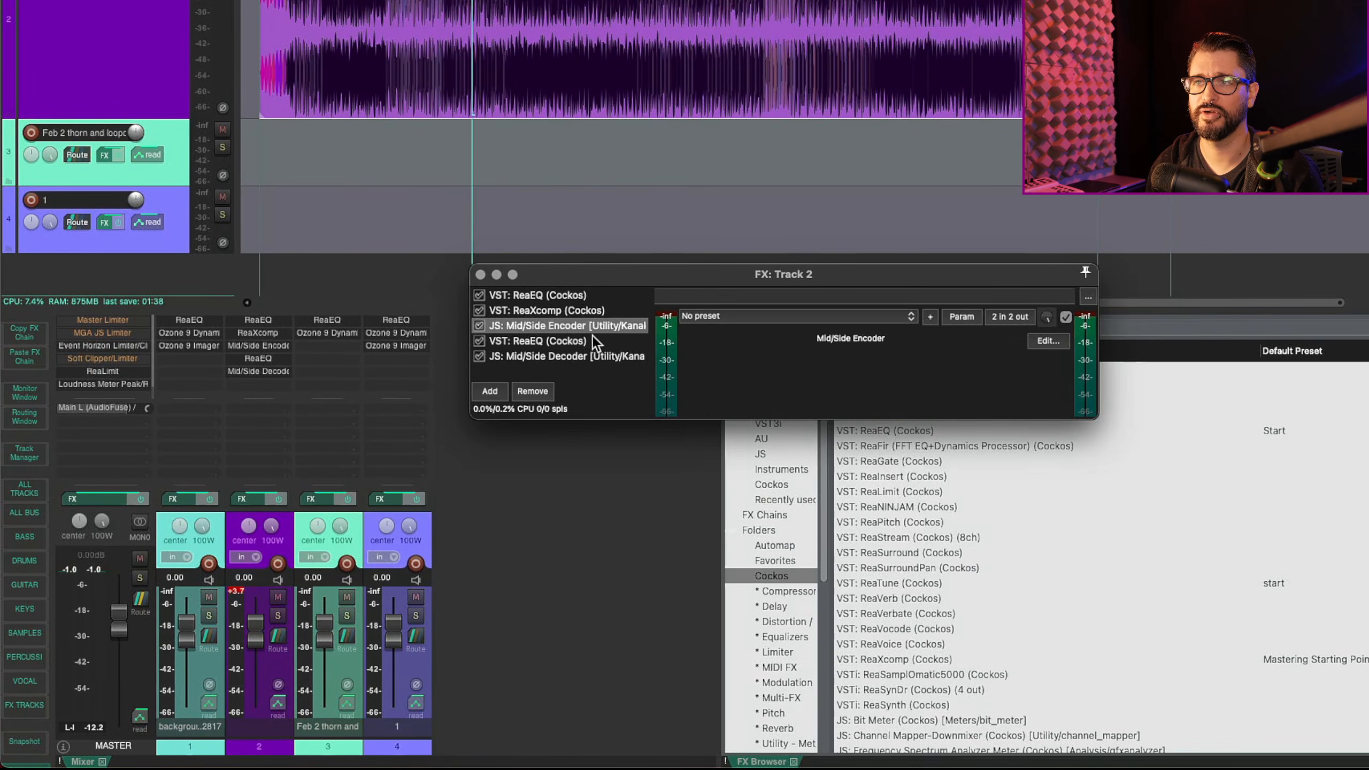
left_click(592, 356)
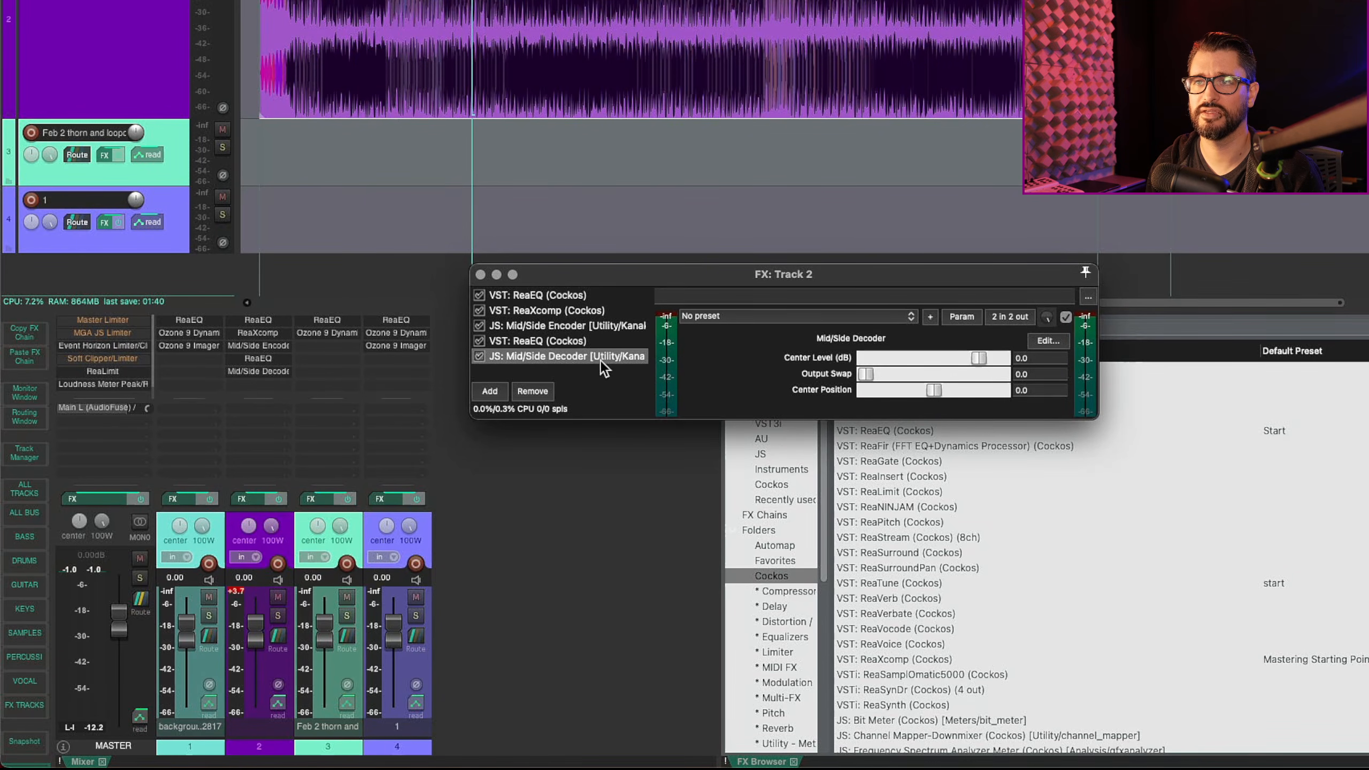
left_click(572, 345)
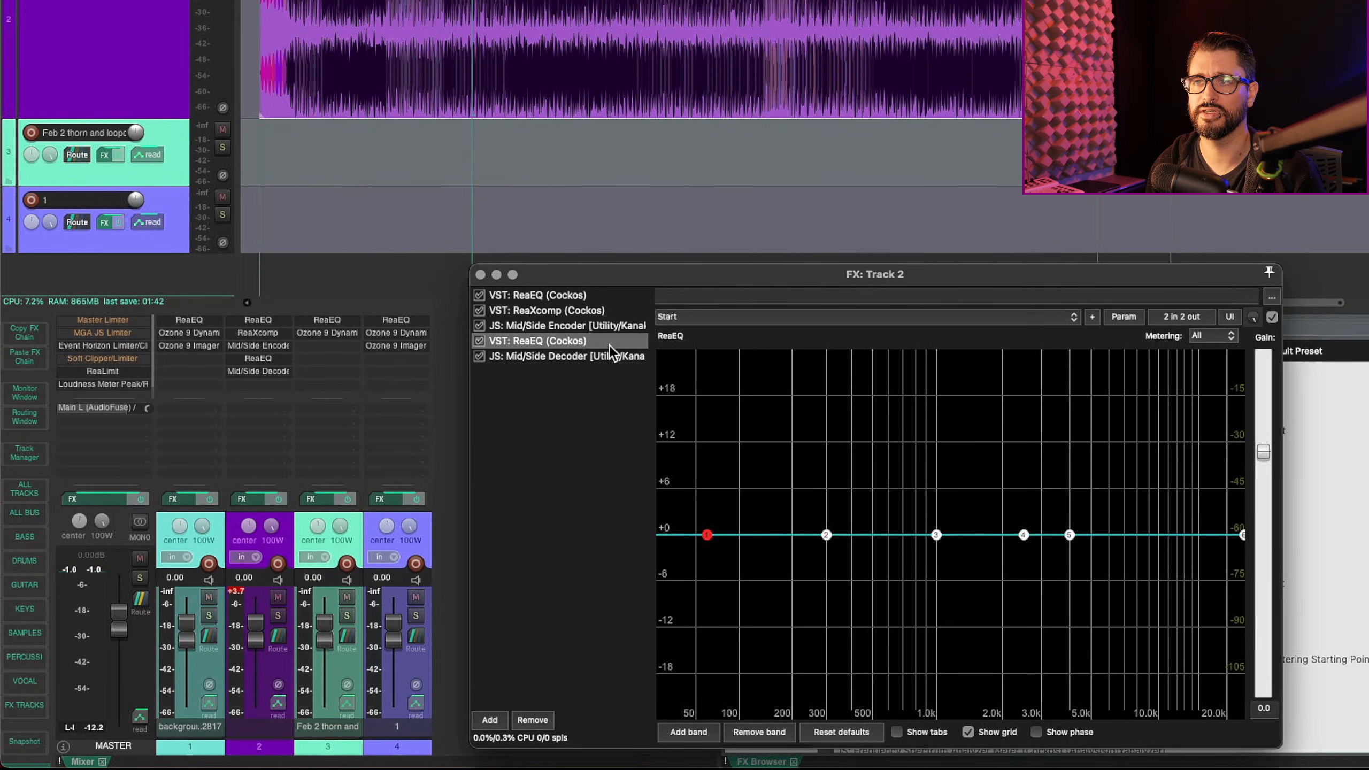
Disconnect the channel 1 input and output pins of the ReaEQ between the Mid/Side Encoder and Decoder, keeping only channel 2 connected
left_click_drag(609, 270, 425, 229)
left_click(997, 273)
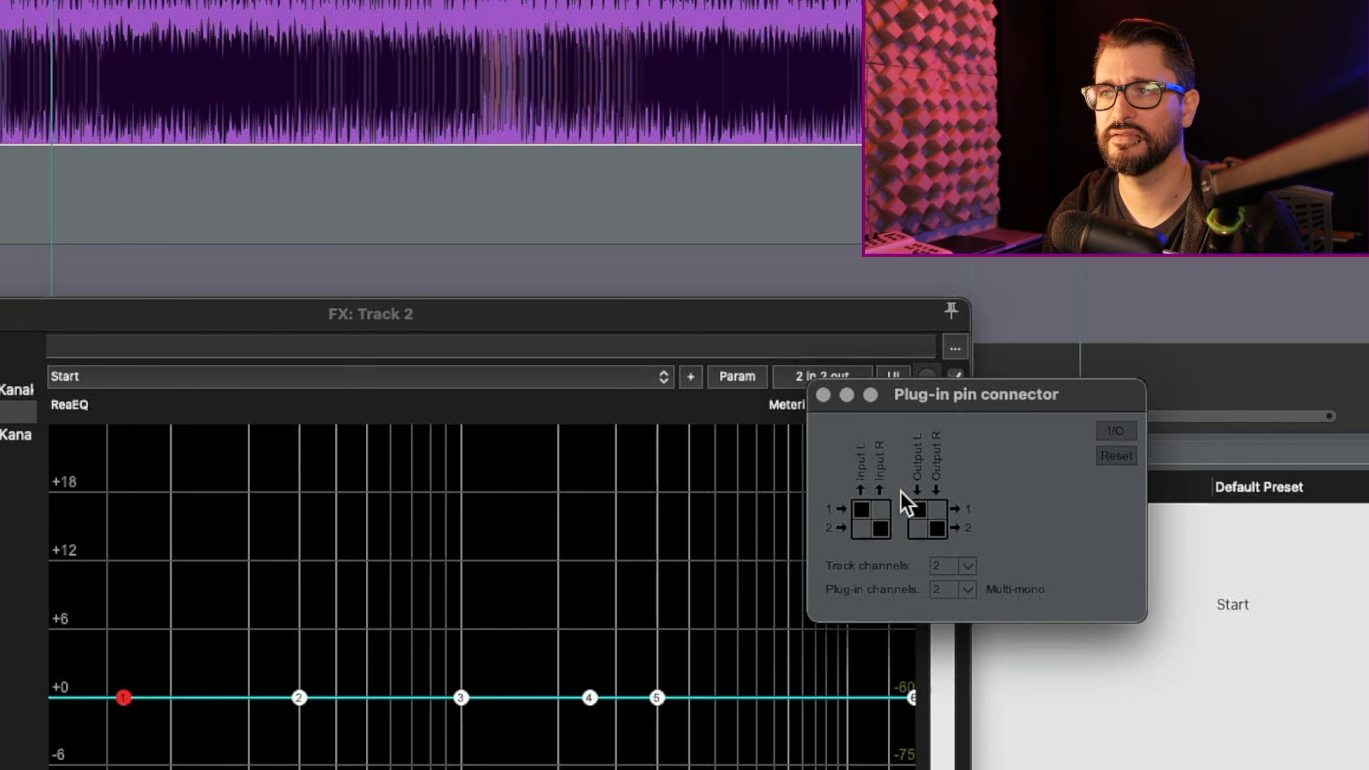
left_click(918, 510)
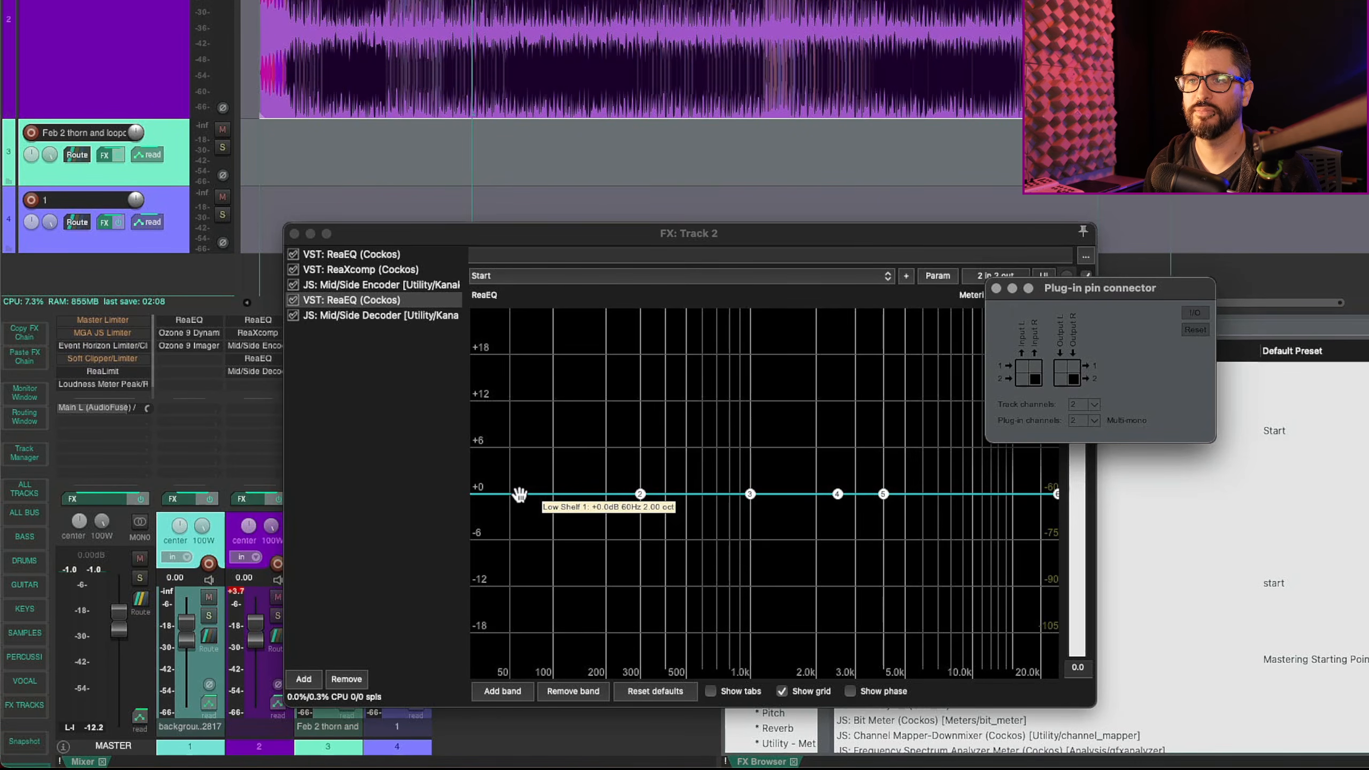
Set the side ReaEQ's low shelf to about -0.4 dB at 65 Hz, close the pin connector and reposition the FX window
left_click_drag(521, 494, 523, 497)
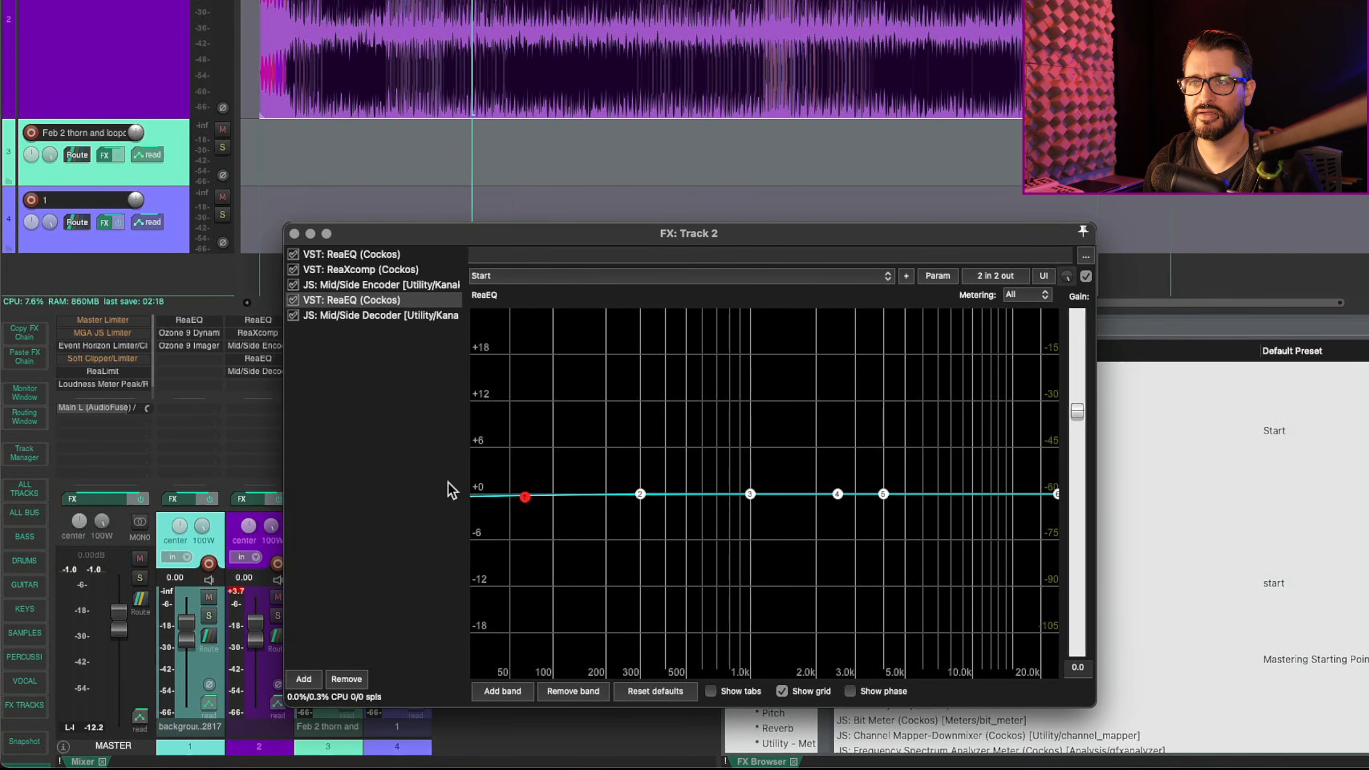
left_click_drag(515, 232, 528, 186)
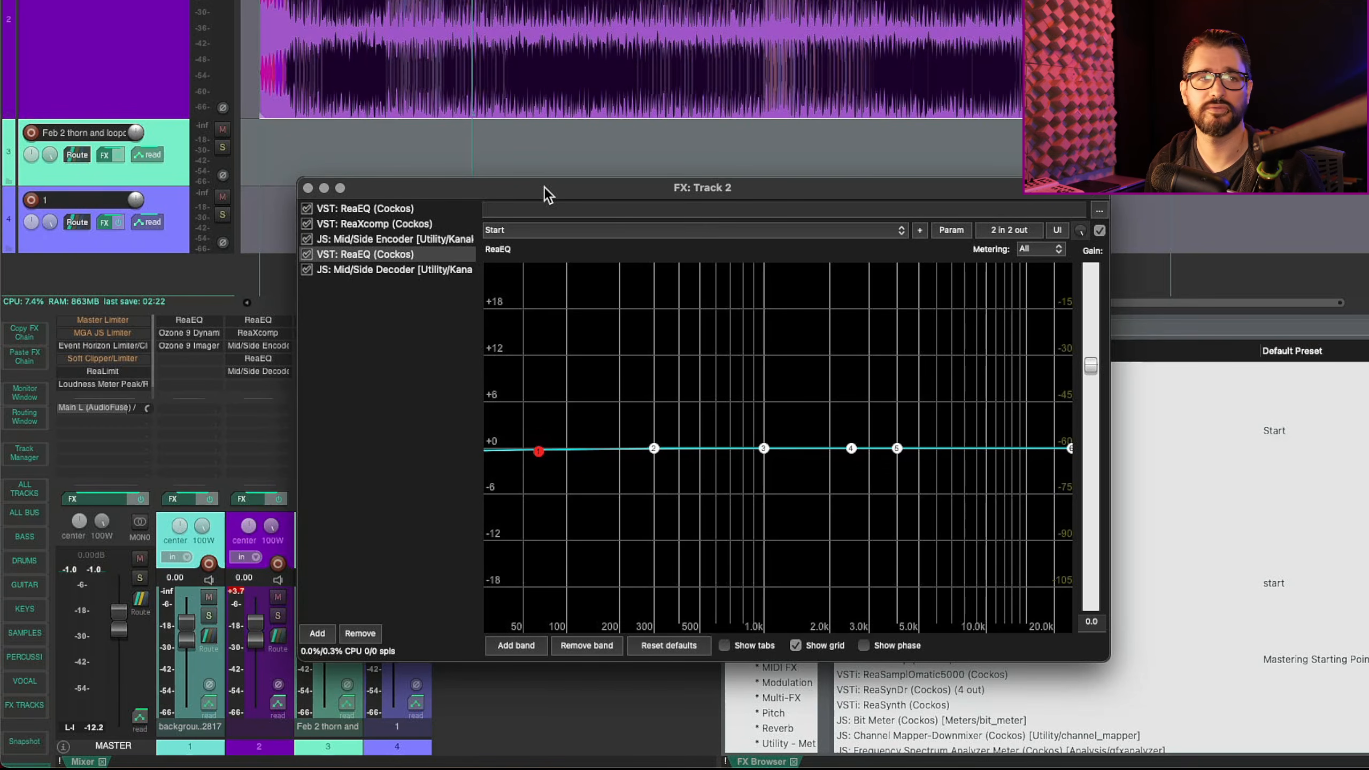
left_click_drag(543, 186, 545, 196)
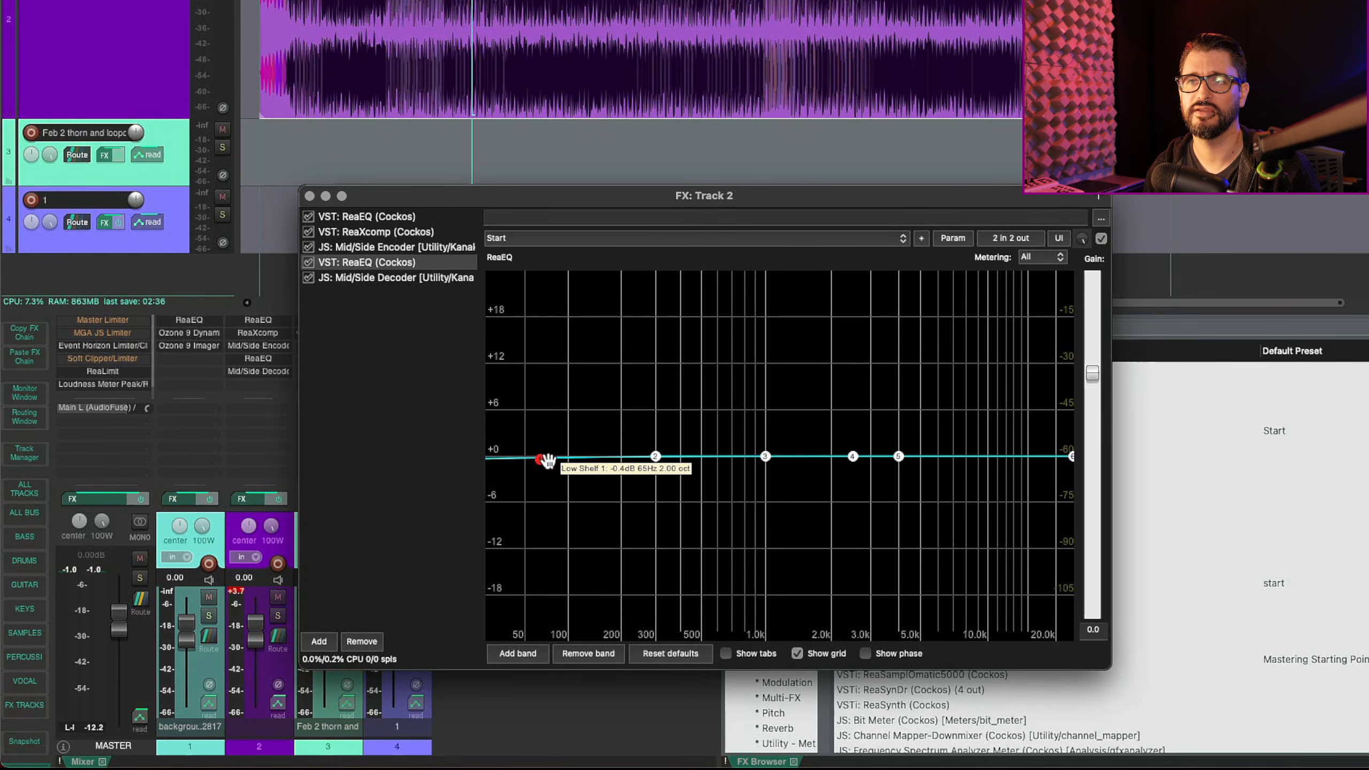
Try a band 2 cut of about -3.9 dB at 317 Hz in the side ReaEQ, and bring the band back to nearly flat
left_click_drag(656, 456, 659, 485)
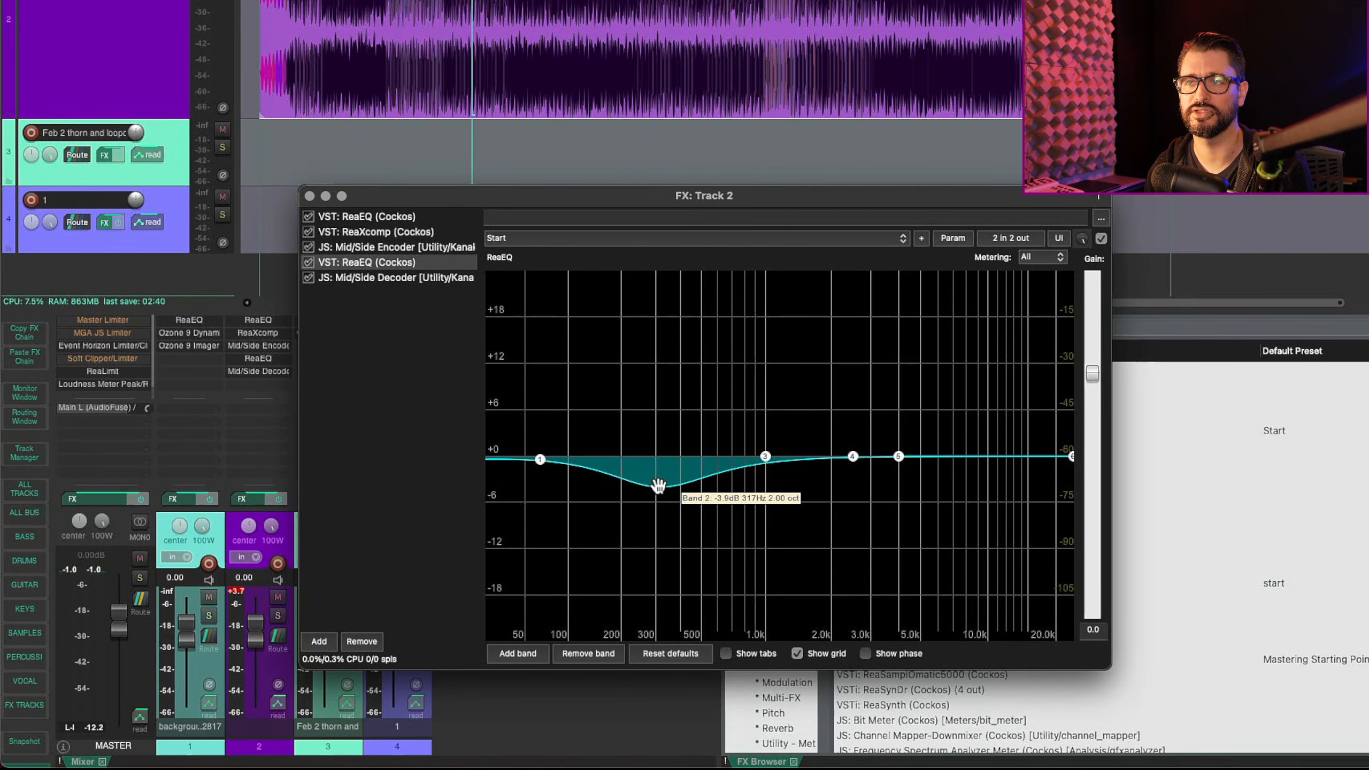
left_click_drag(658, 485, 660, 456)
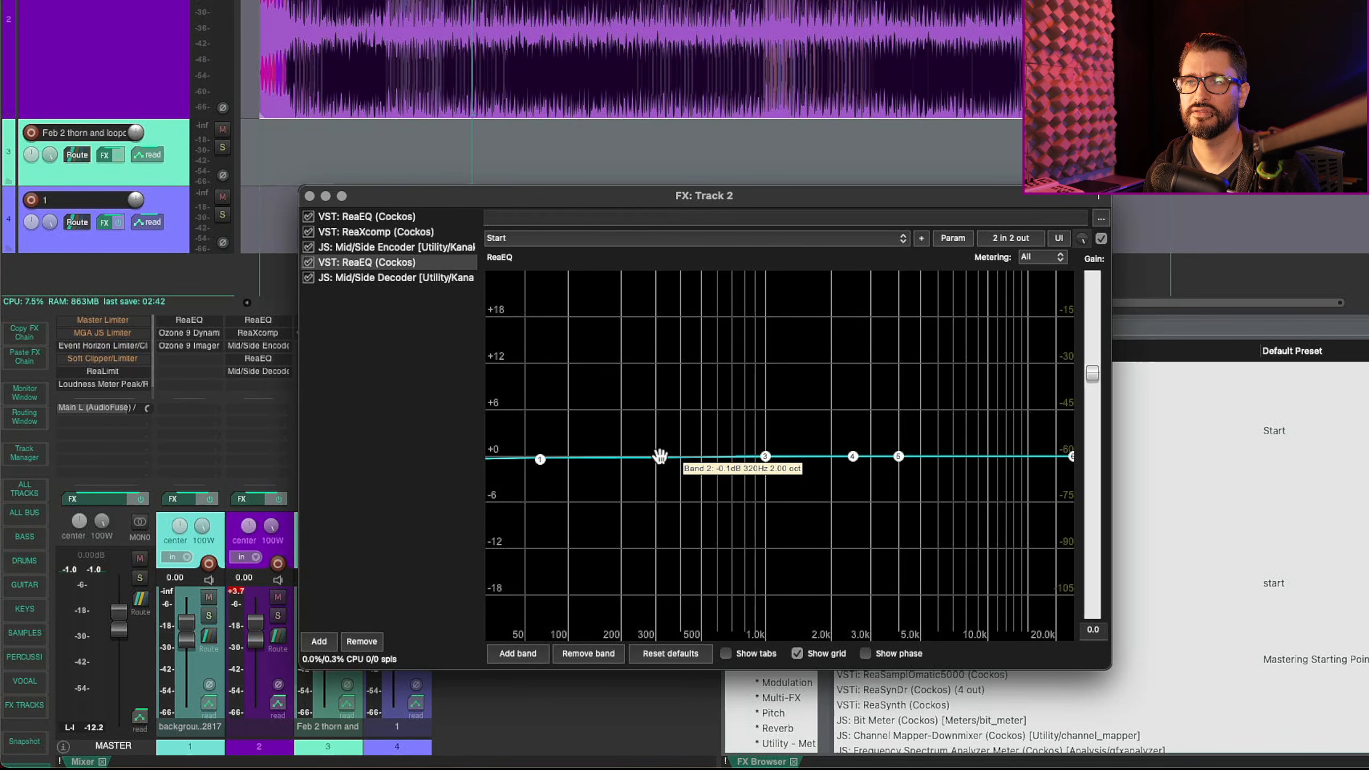
Play the track, try a side ReaEQ low shelf cut of -120 dB at 3788 Hz with gain at -11.8, and reset the gain
key("space")
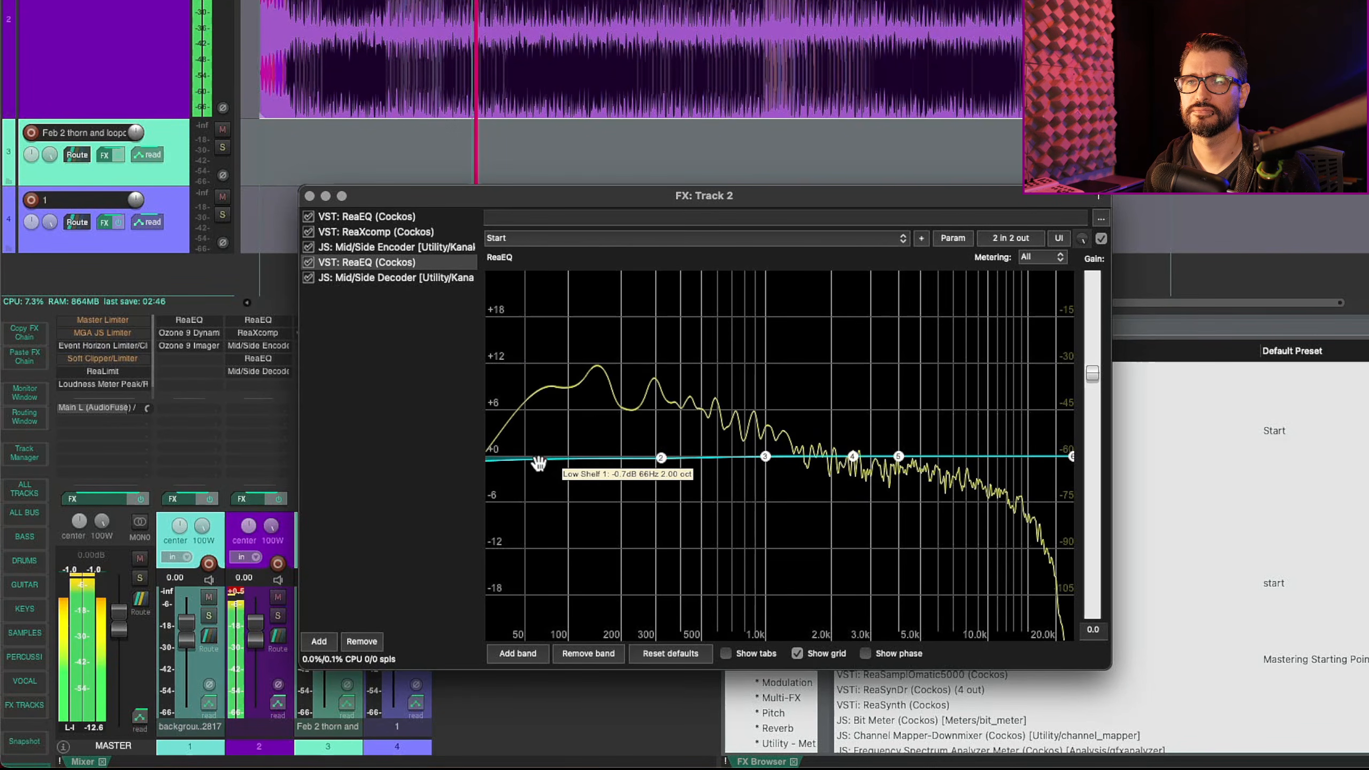
left_click_drag(539, 462, 894, 704)
left_click_drag(1093, 379, 1096, 453)
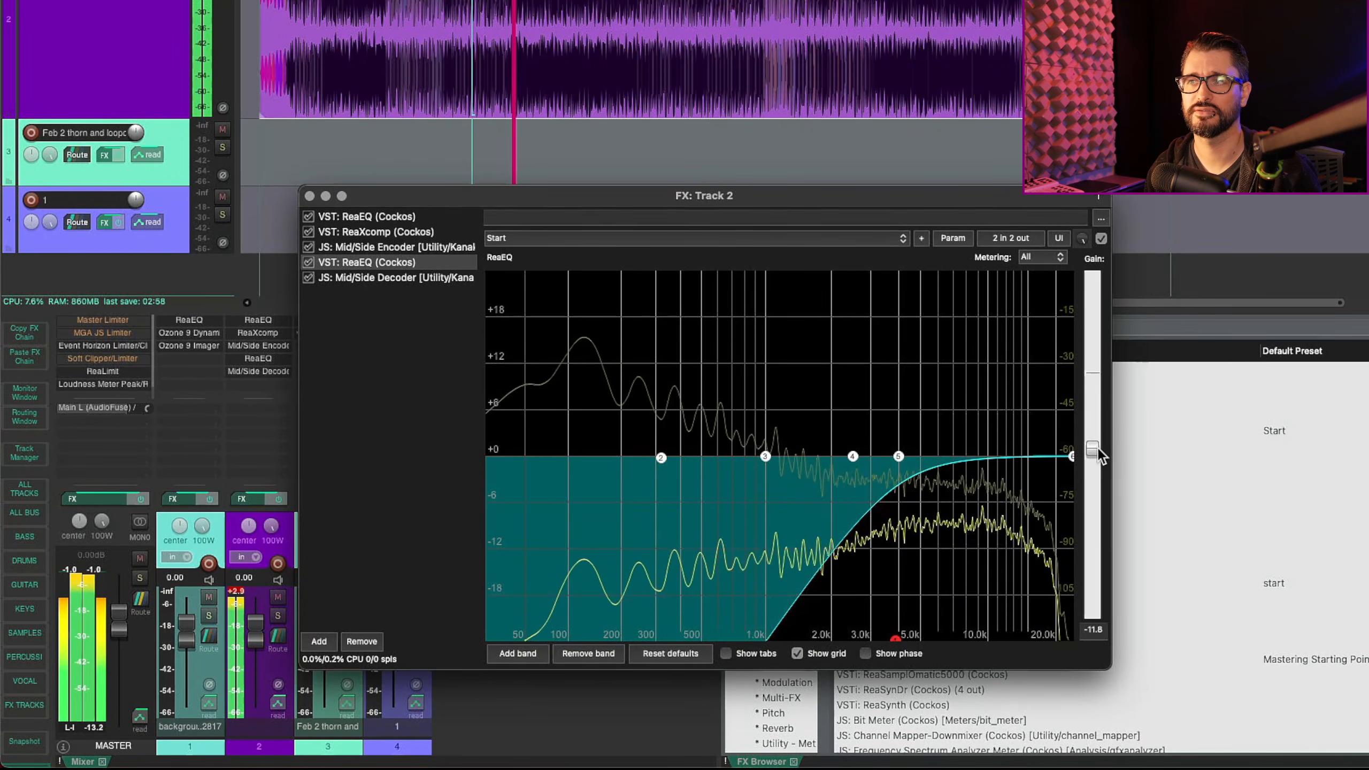
double_click(1094, 452)
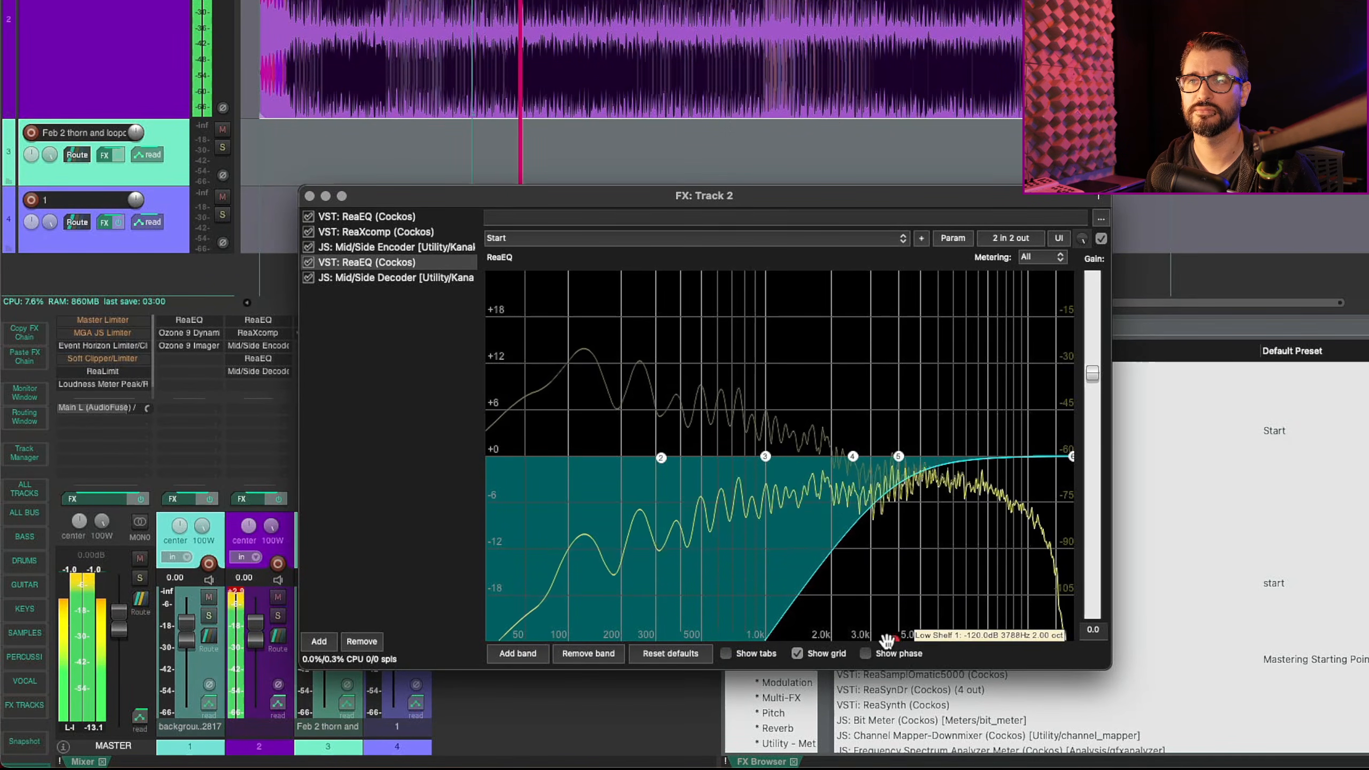
Try moving the side ReaEQ's full low shelf cut down to between 100 and 200 Hz, and compare the EQ bypassed and enabled
left_click_drag(887, 640, 604, 652)
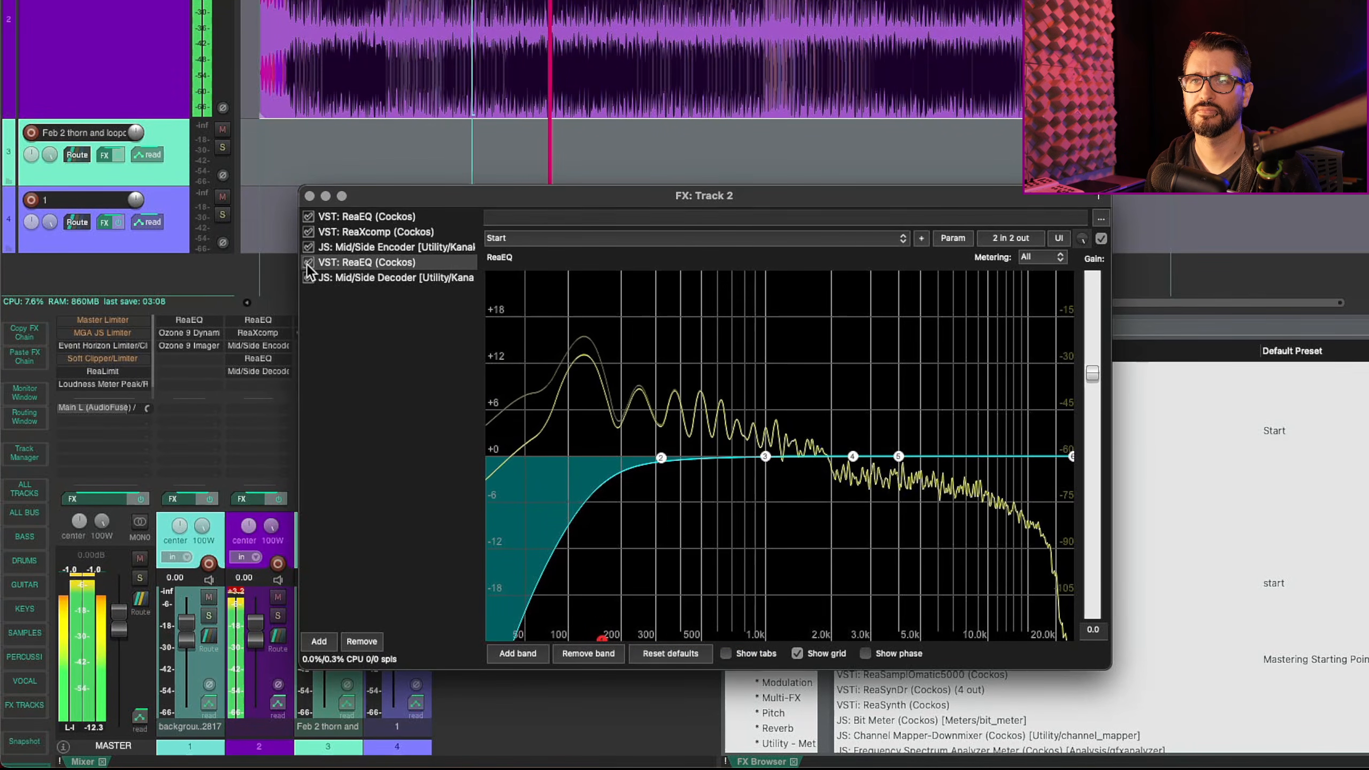
left_click(309, 262)
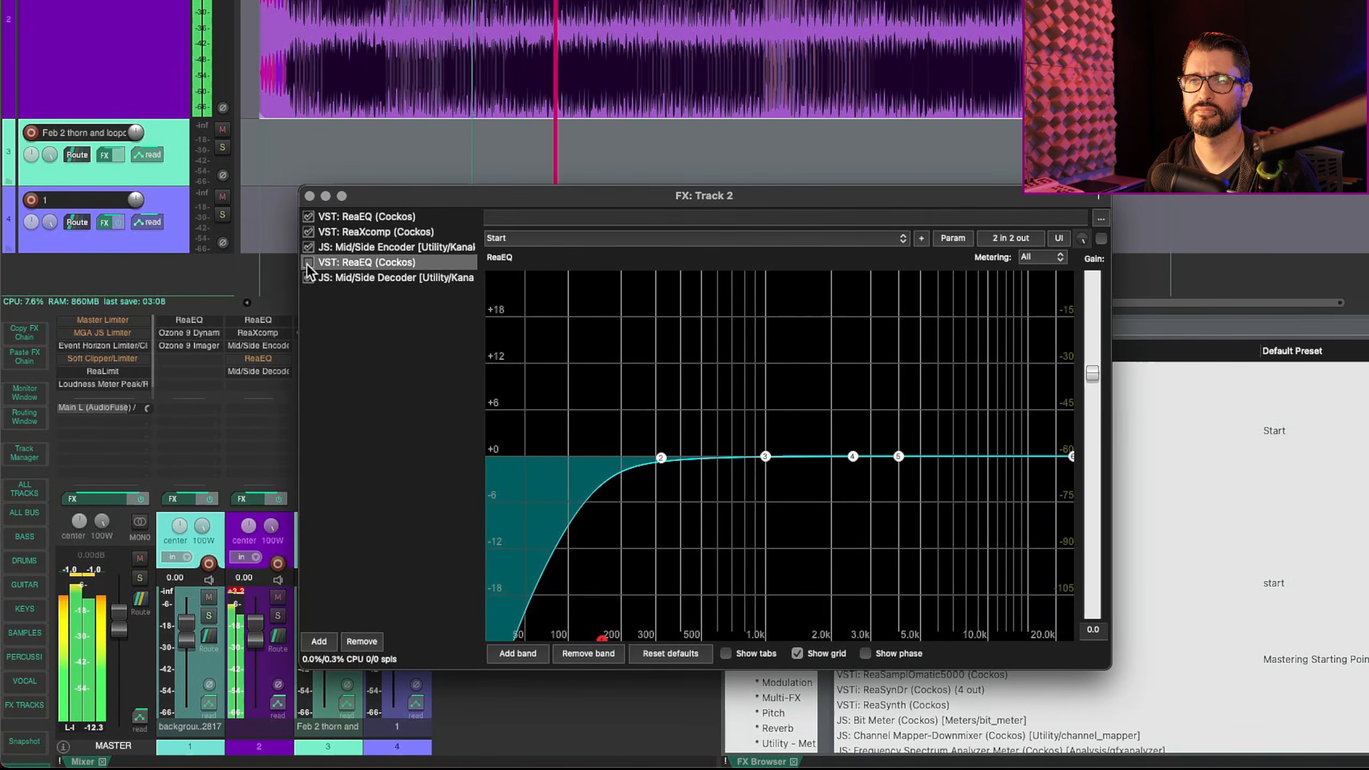
left_click(309, 262)
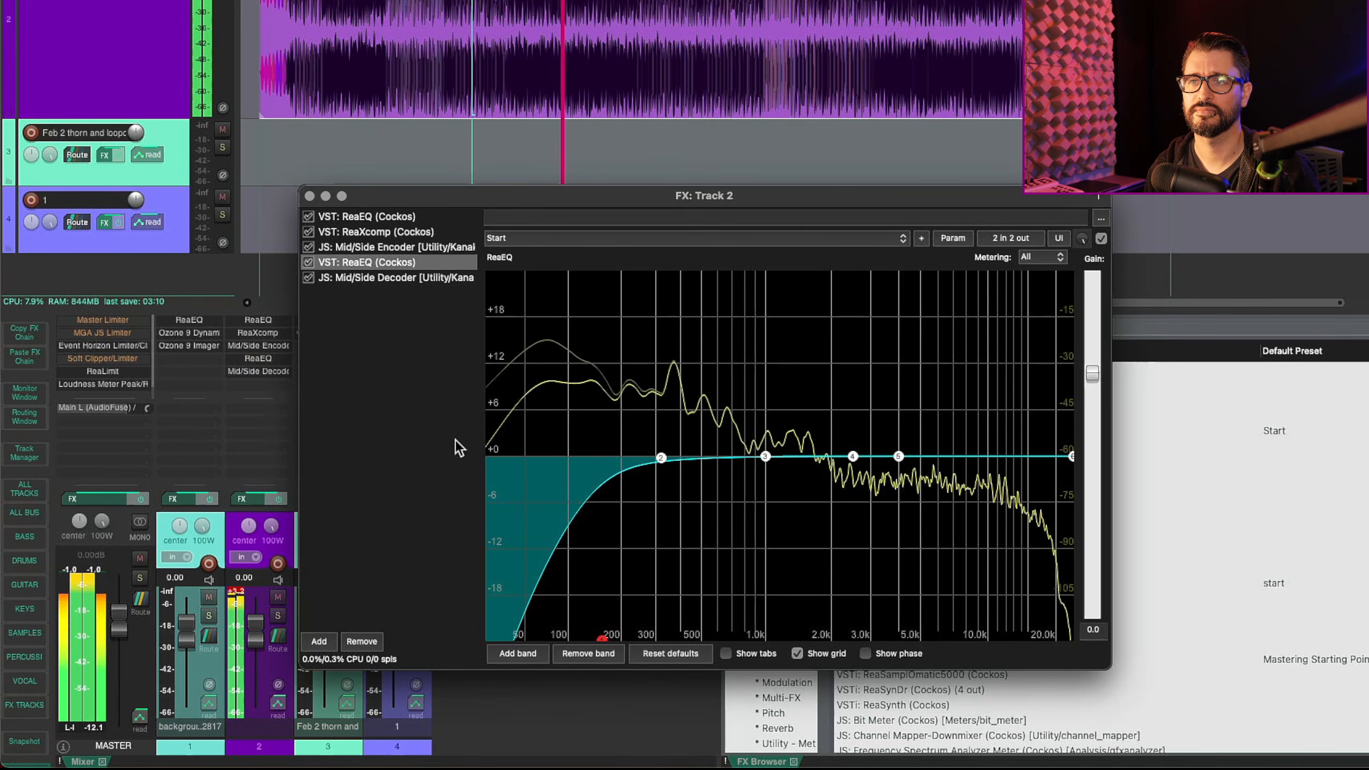
Return the low shelf to nearly flat between 100 and 200 Hz, and set the high shelf to about -0.2 dB at 6002 Hz
left_click_drag(603, 638, 1103, 660)
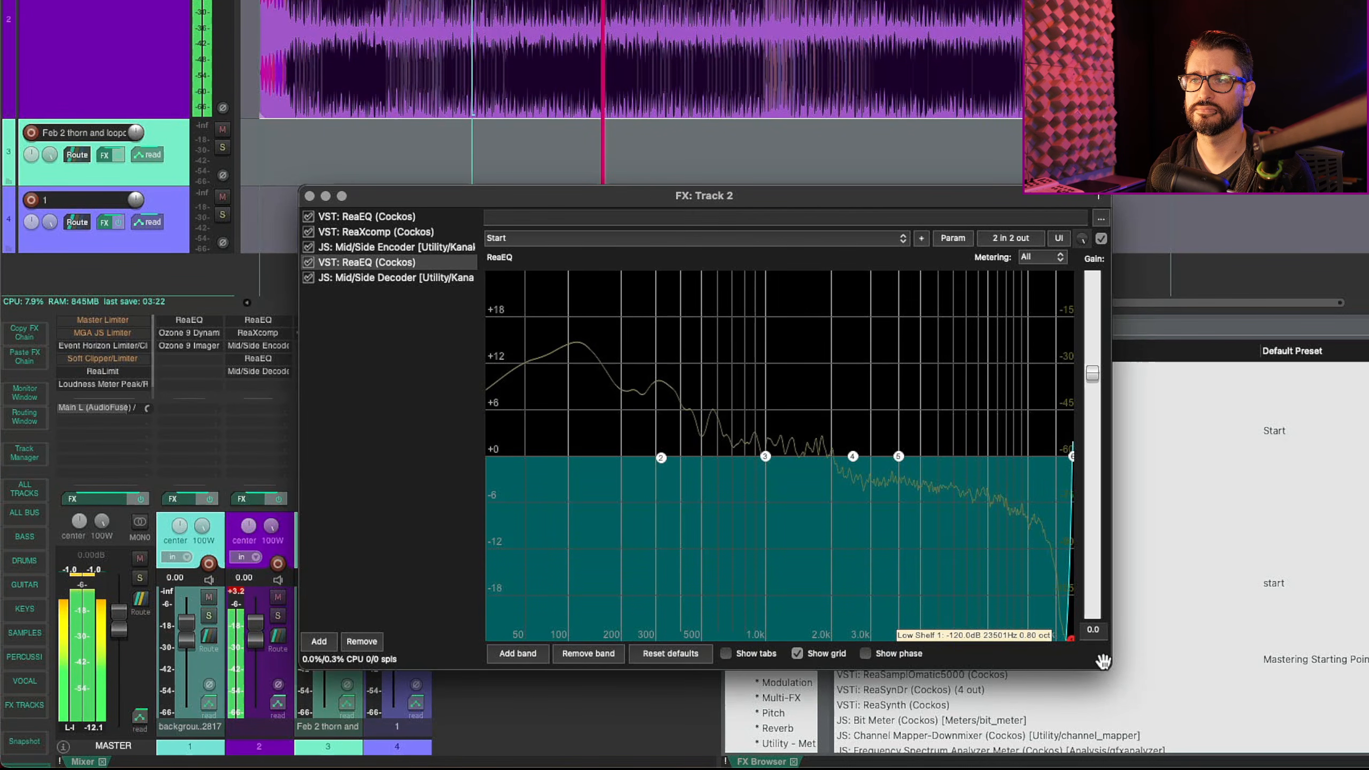
left_click_drag(1103, 660, 609, 435)
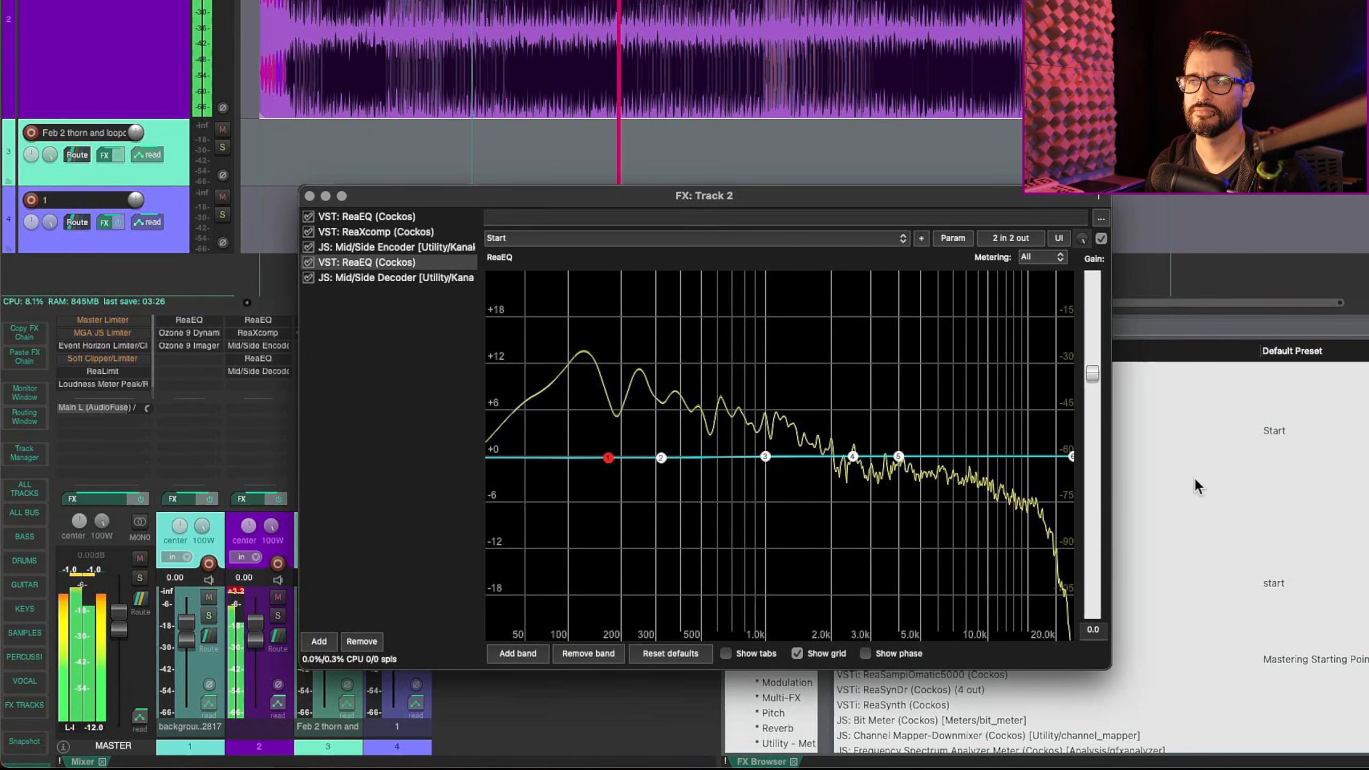
left_click(1069, 452)
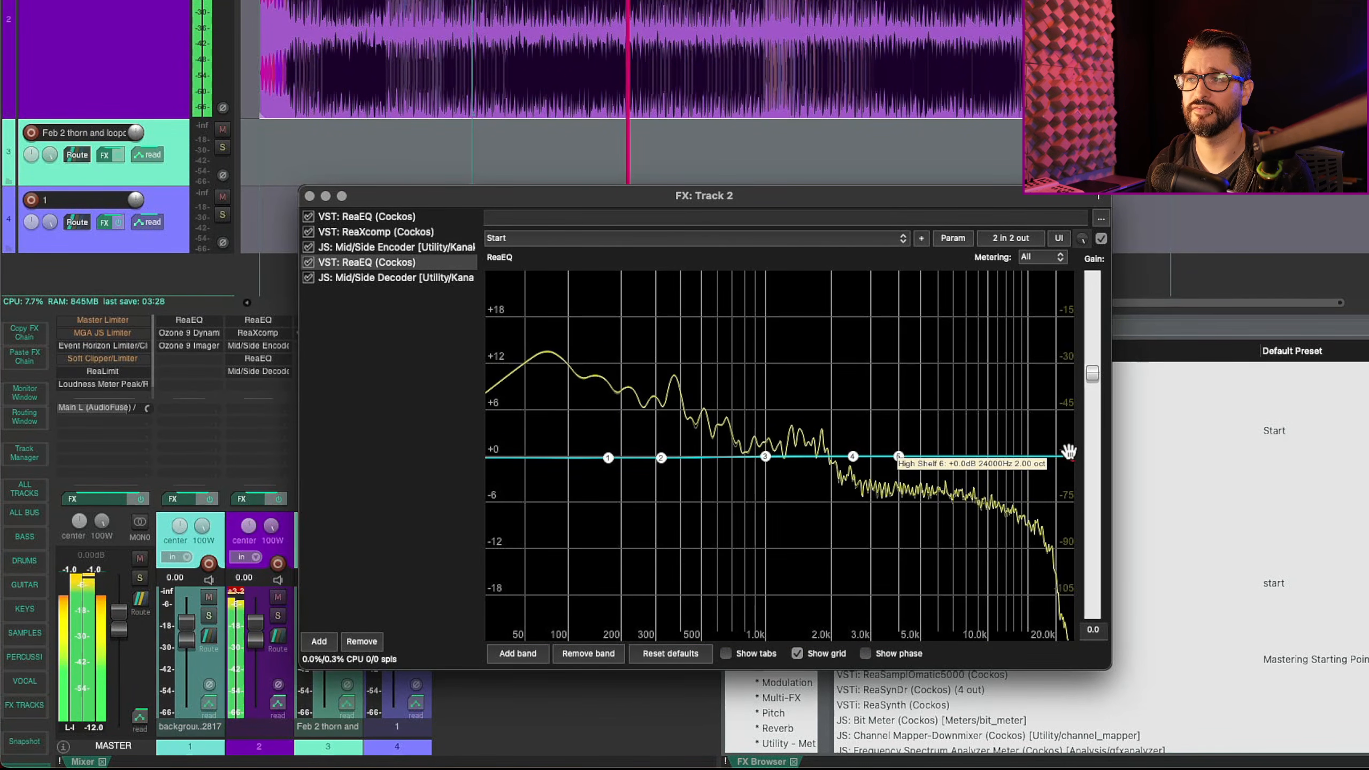
left_click_drag(1070, 453, 835, 442)
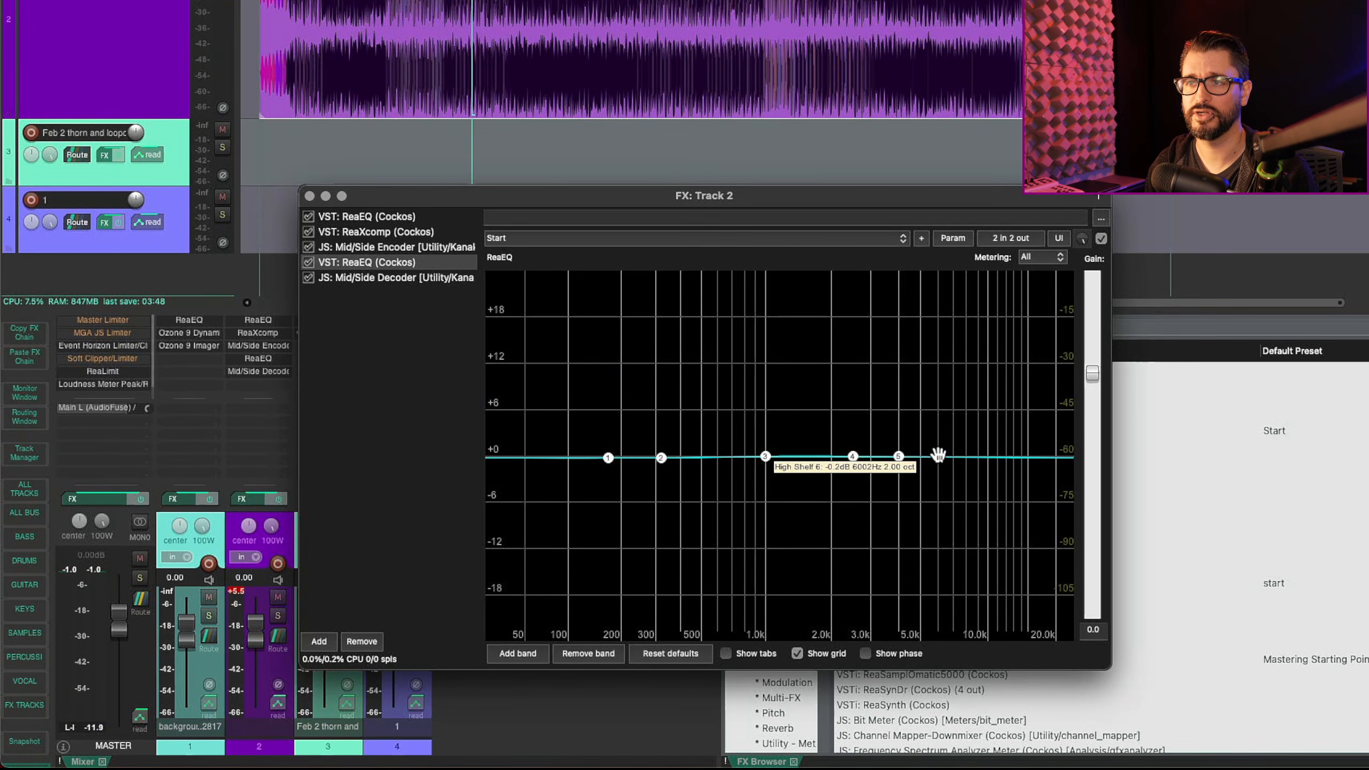
Set the side ReaEQ's low shelf to about -6 dB just below 200 Hz, and compare playback with the EQ bypassed and enabled
left_click_drag(608, 457, 614, 501)
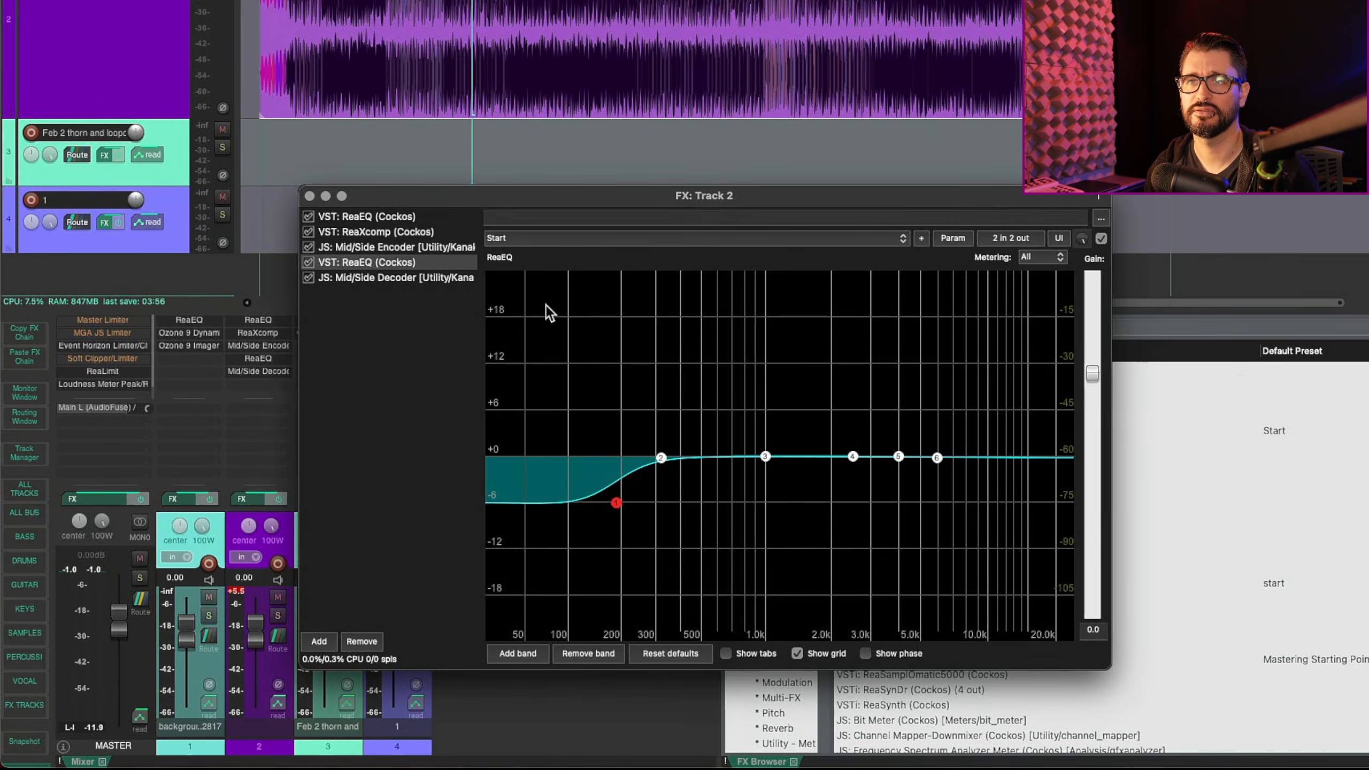
key("space")
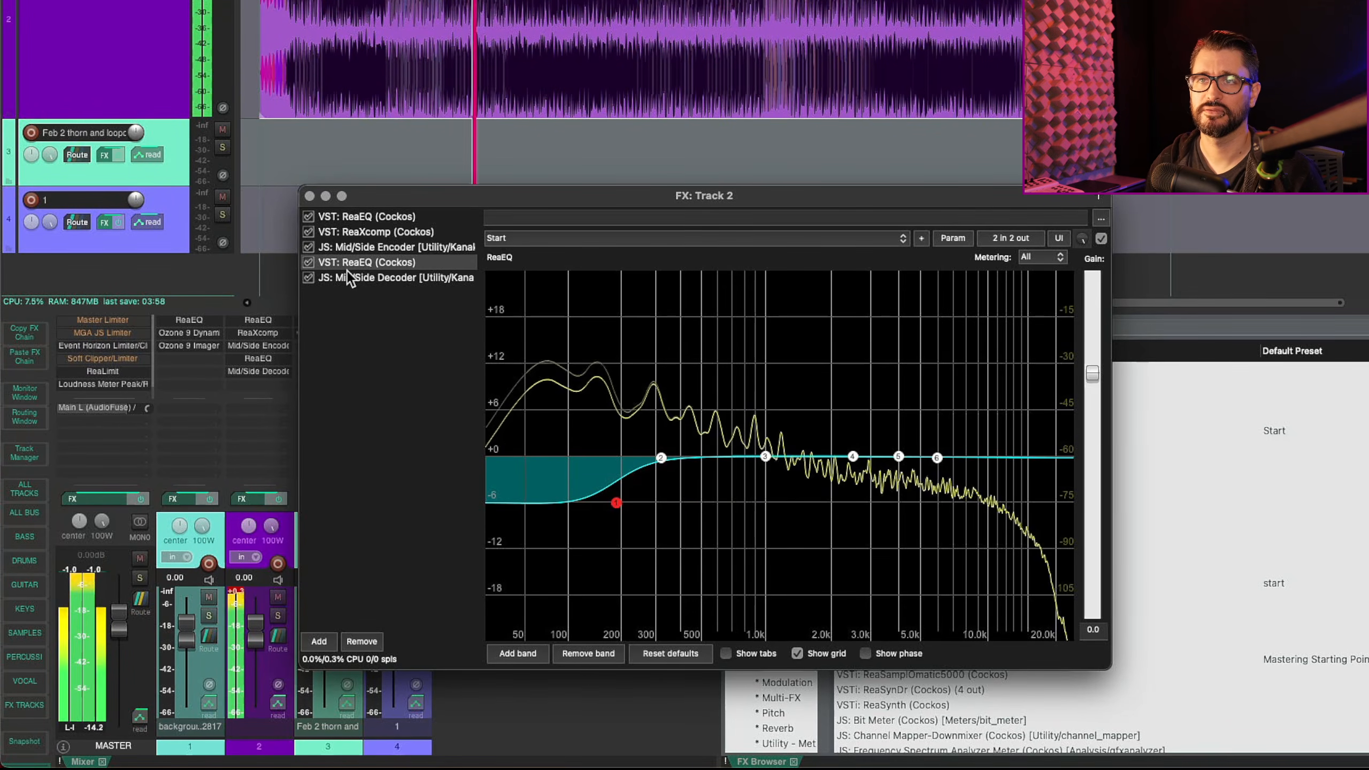
left_click(308, 262)
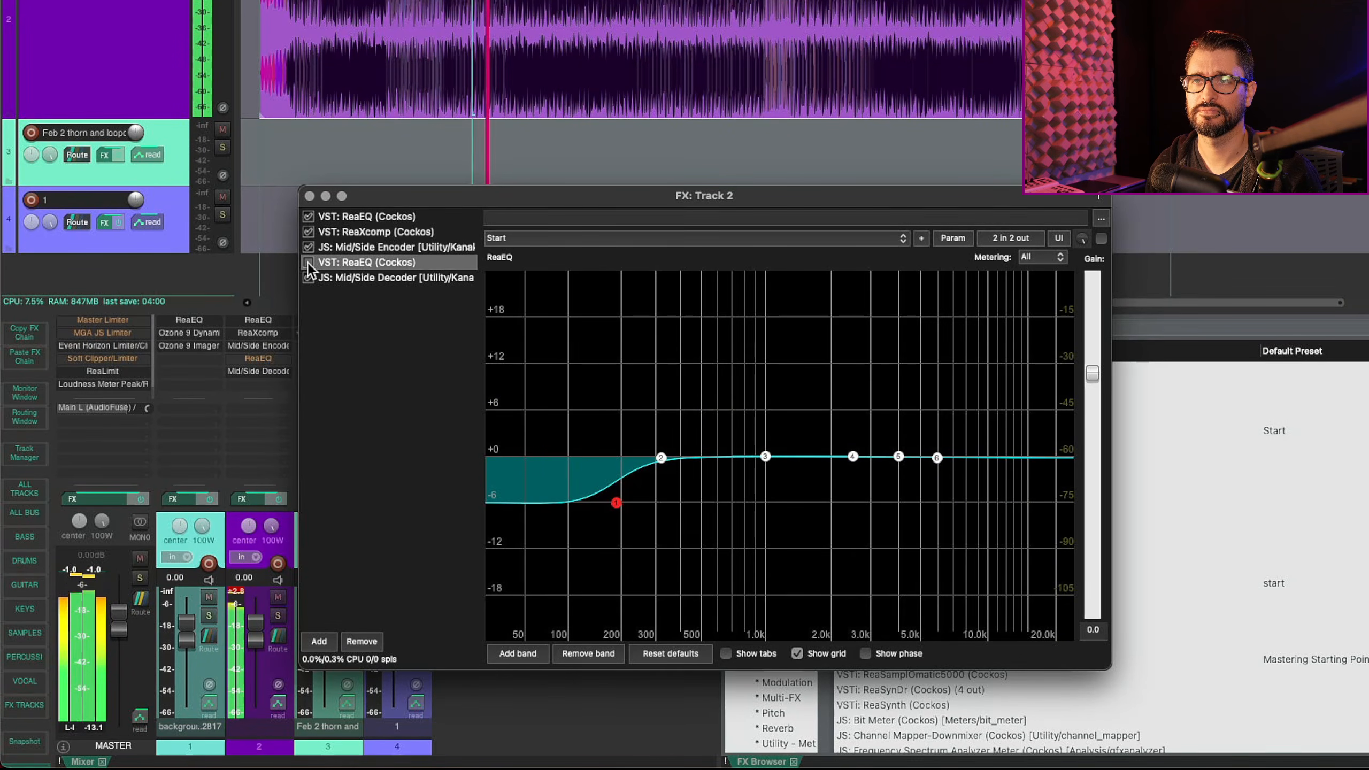
left_click(309, 263)
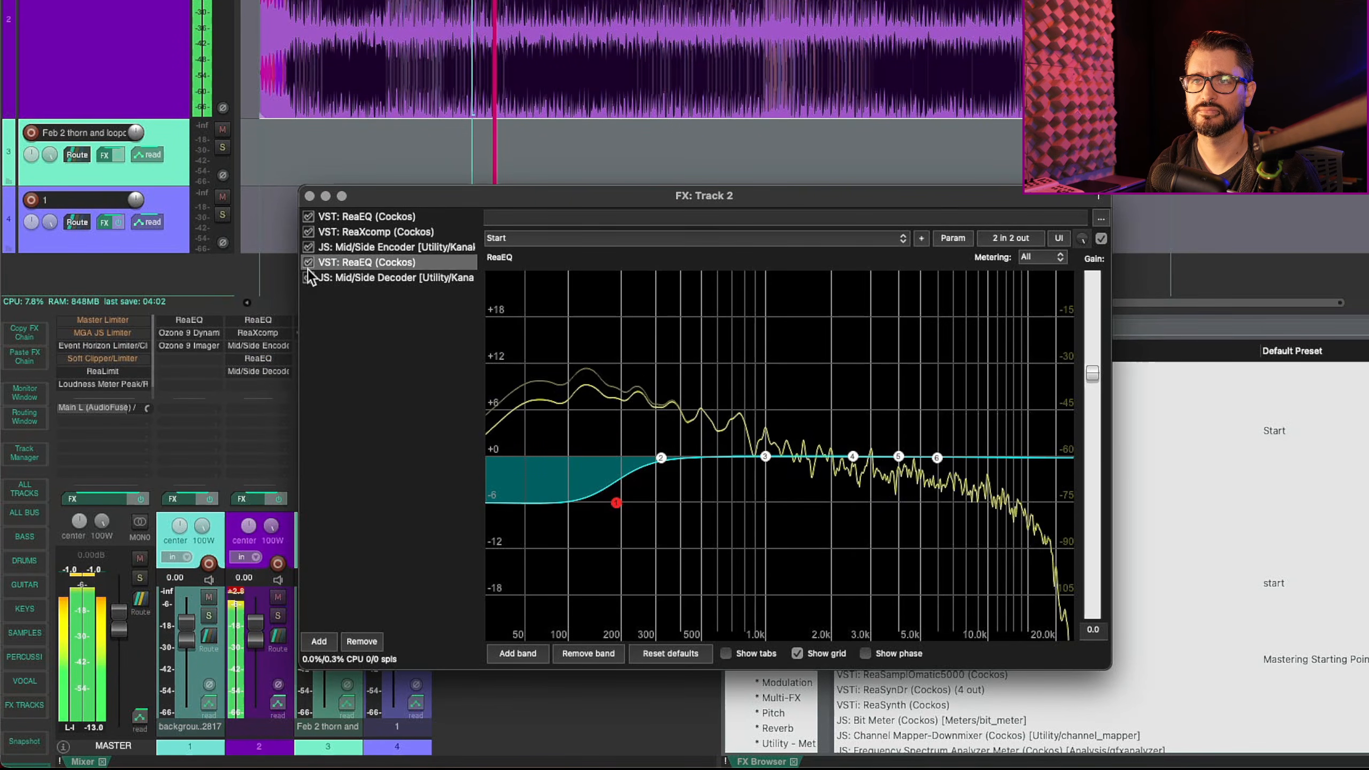
key("space")
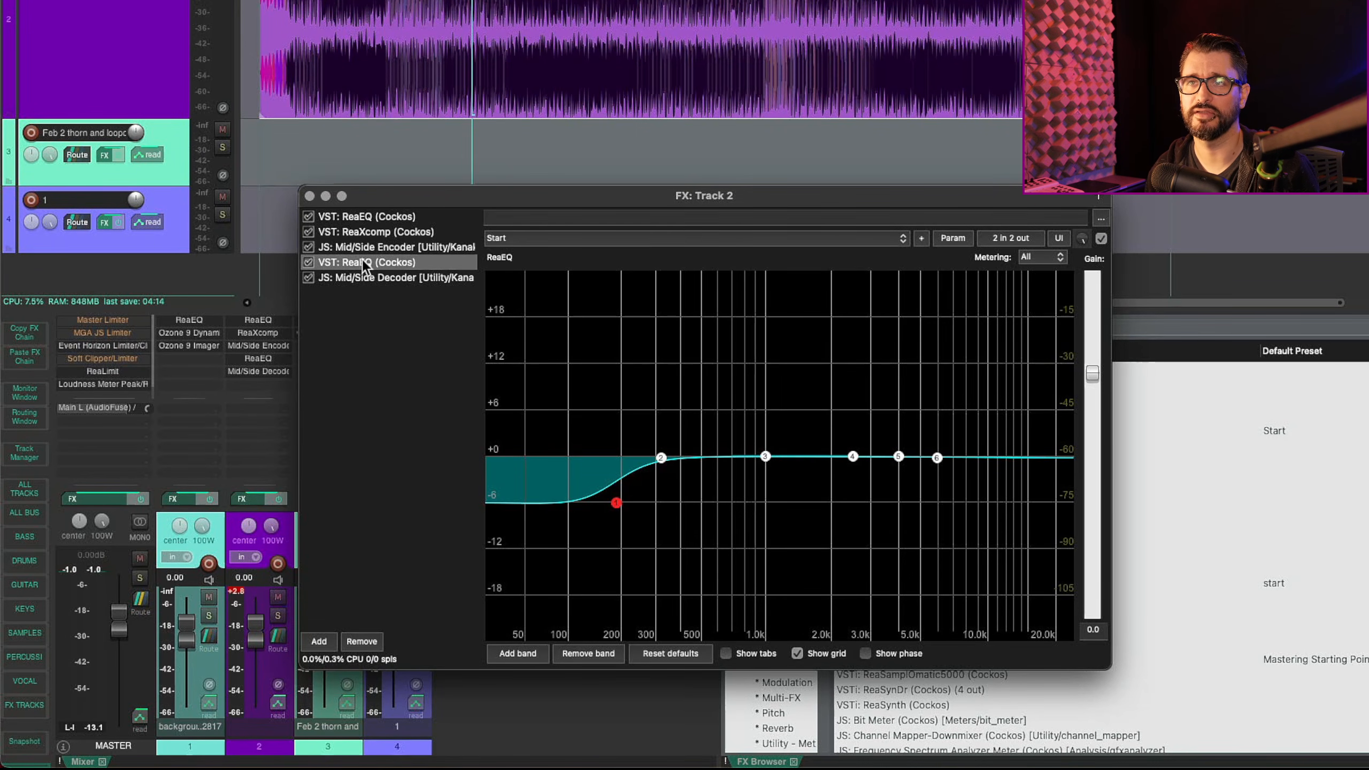
Select the Mid/Side Encoder, side ReaEQ and Mid/Side Decoder together in track 2's FX chain
left_click(432, 246)
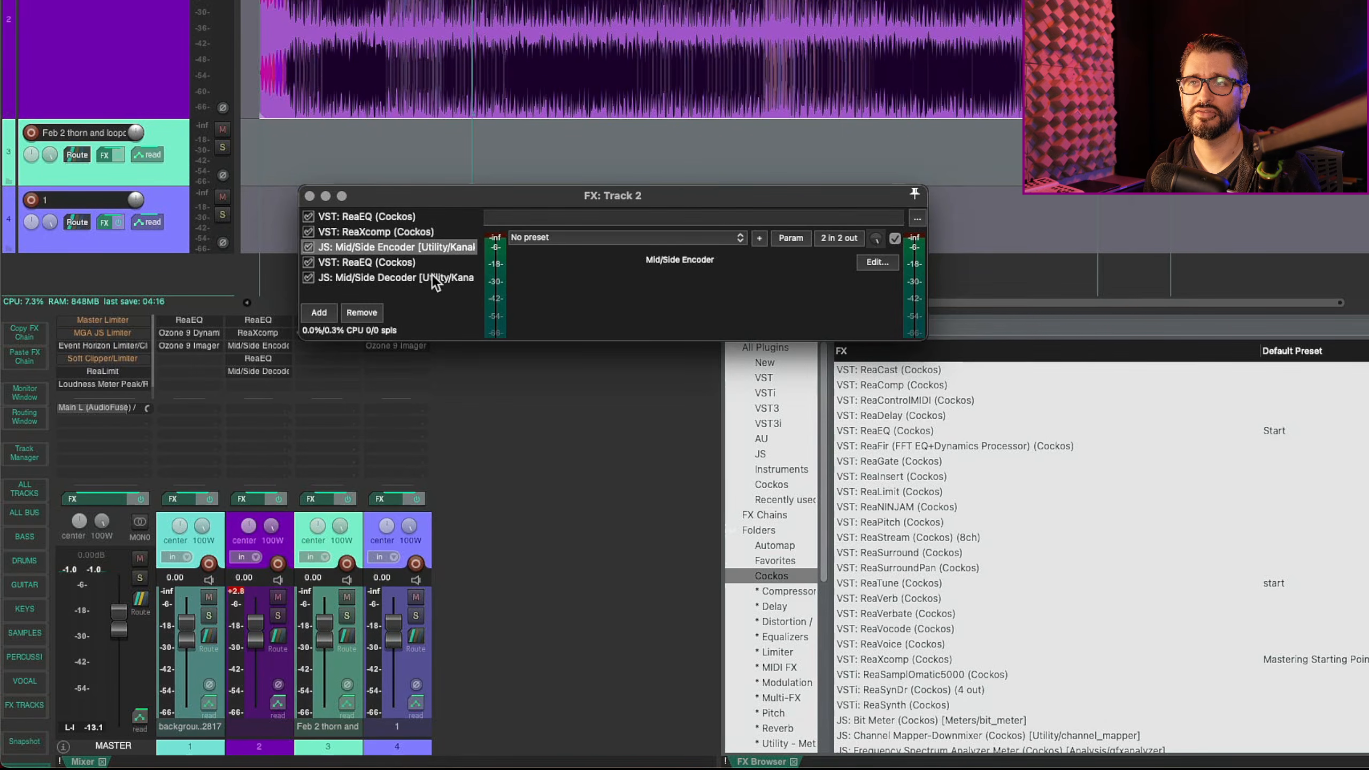
left_click(431, 276, "shift")
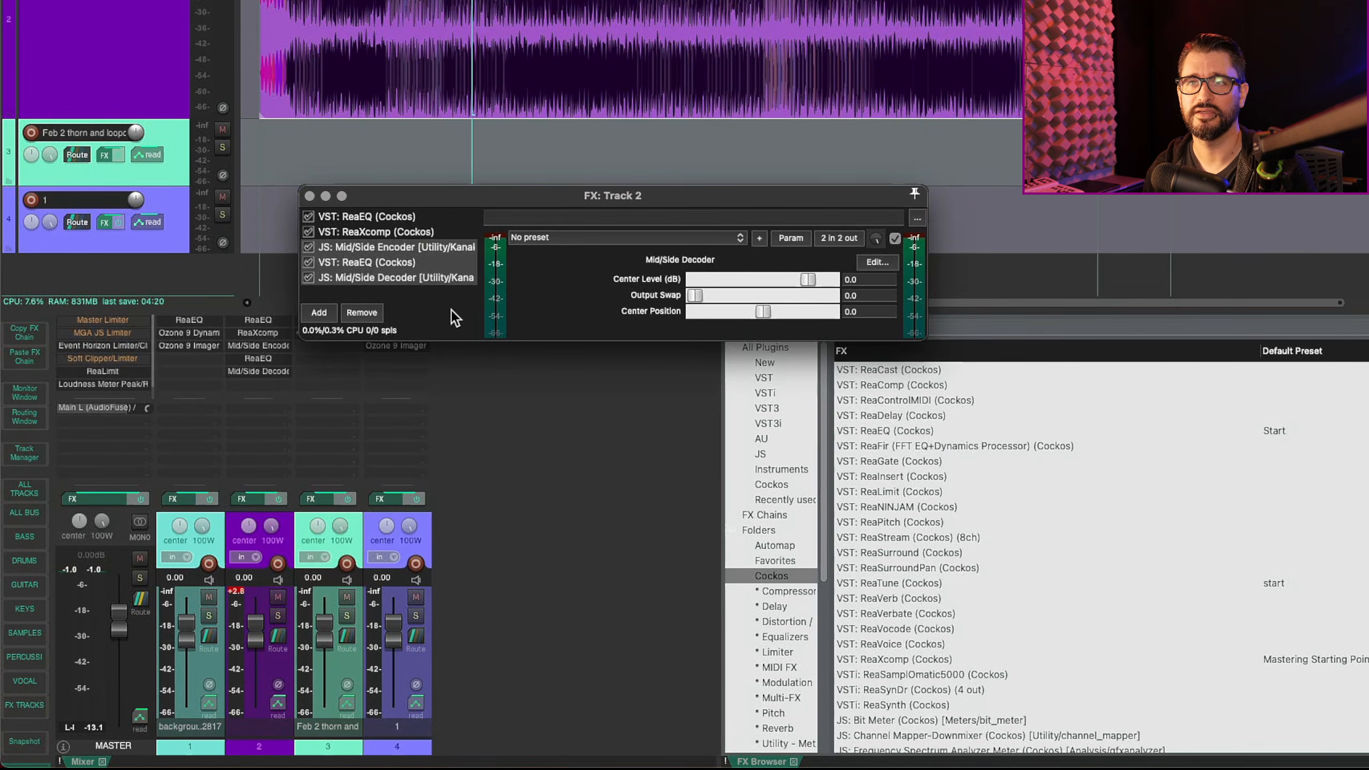
Open track 1's Ozone 9 Imager, reposition its window to view the width bands and vectorscope, and close it
left_click(207, 348)
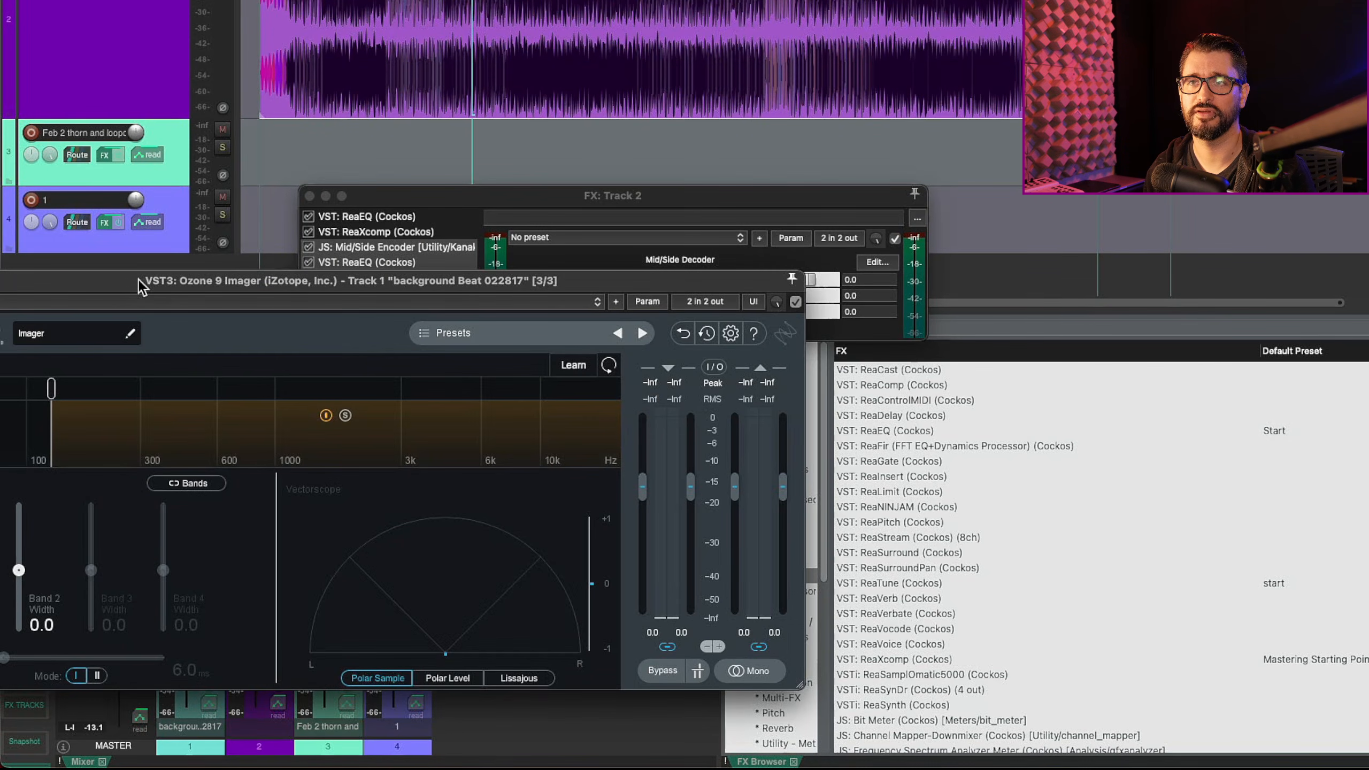
left_click_drag(137, 279, 531, 171)
left_click(302, 173)
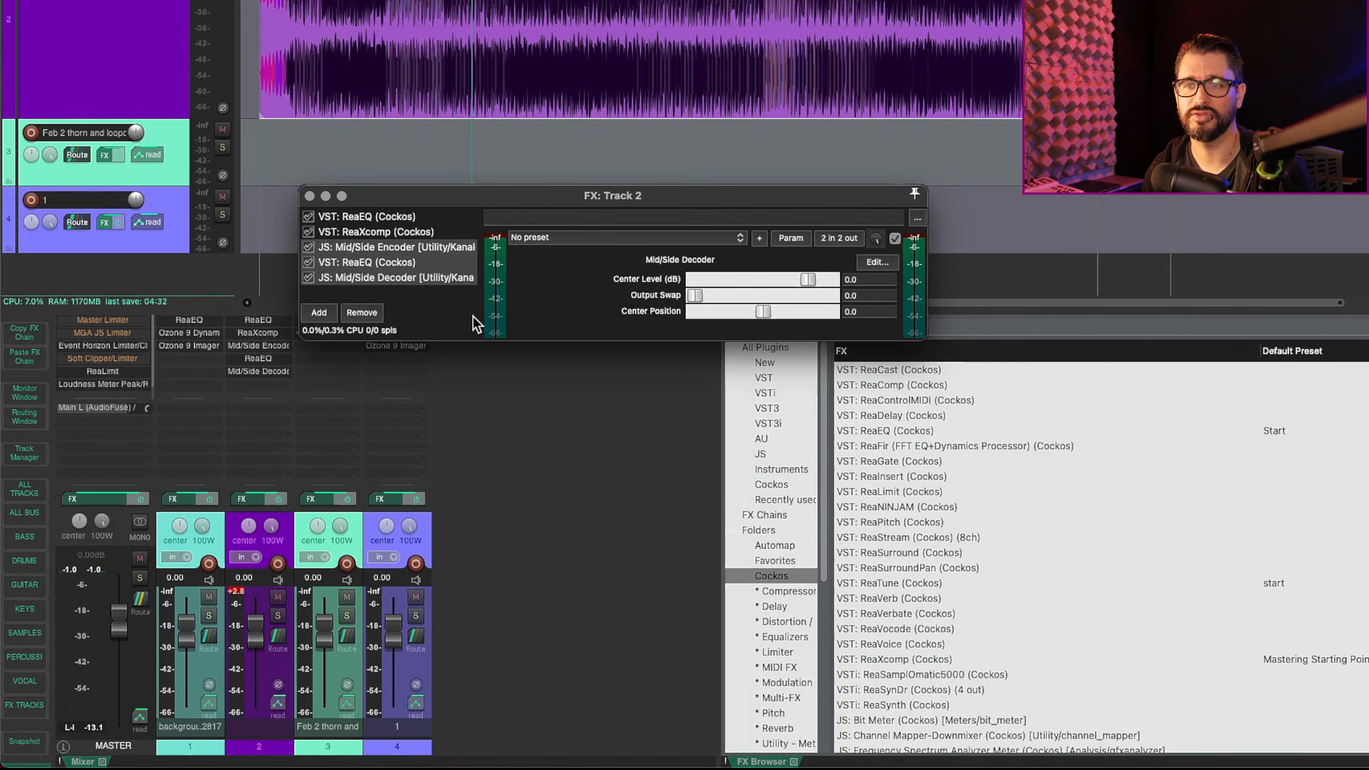
left_click(492, 430)
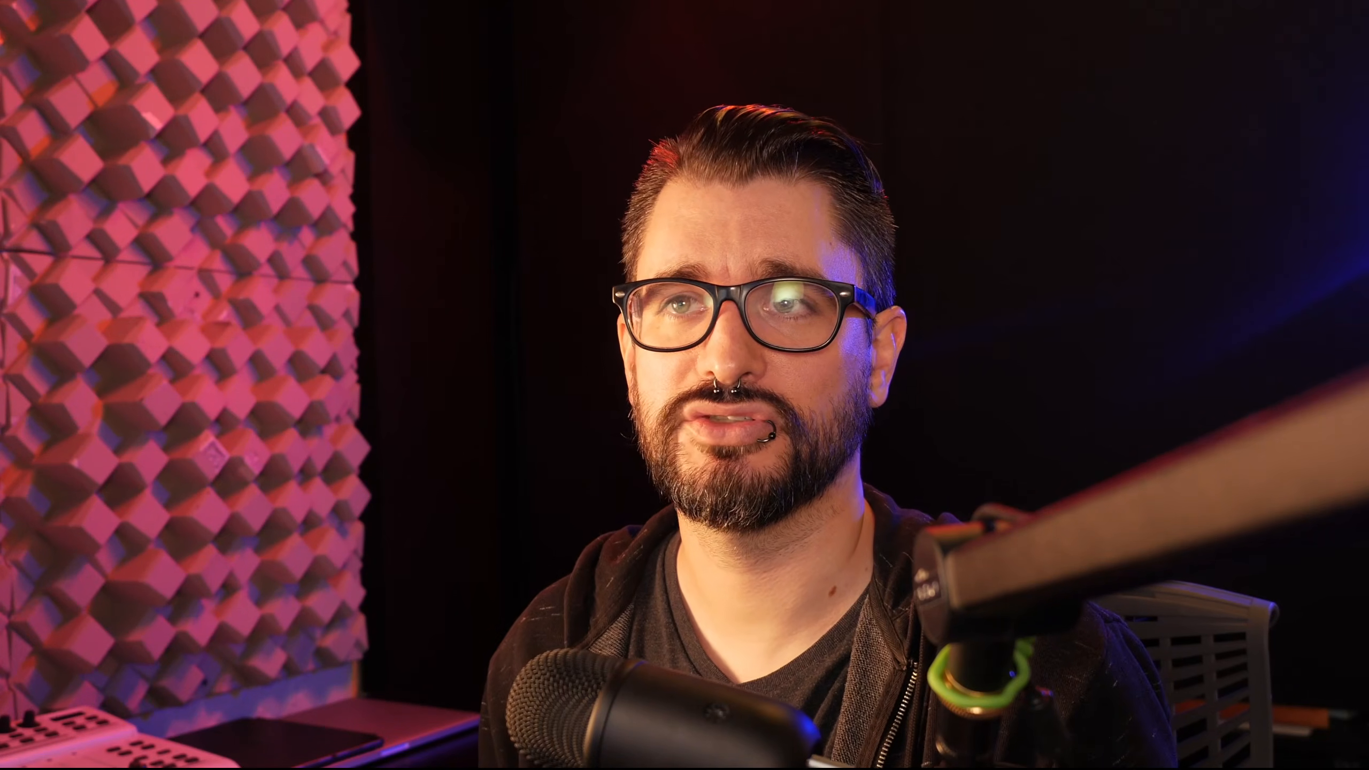